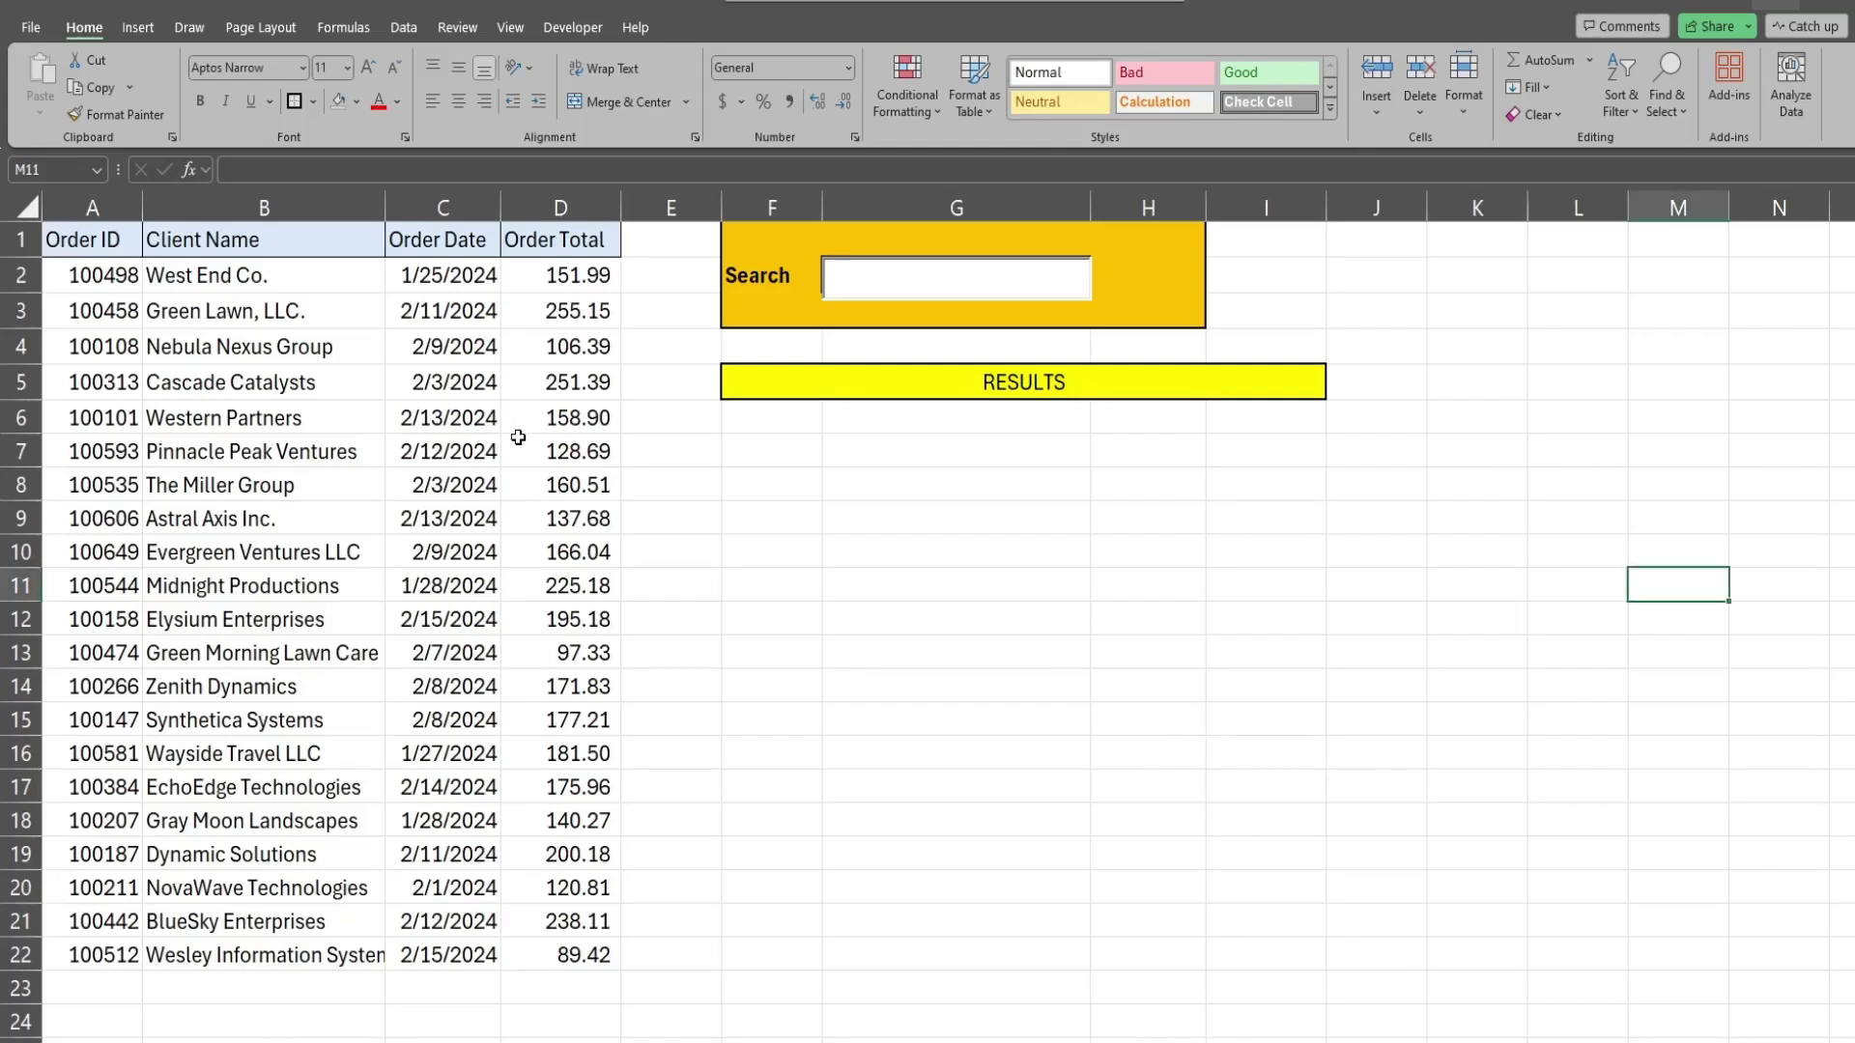
# - Search the Client Name column for Green, trim it back to G, then search for LLC
pyautogui.click(287, 200)
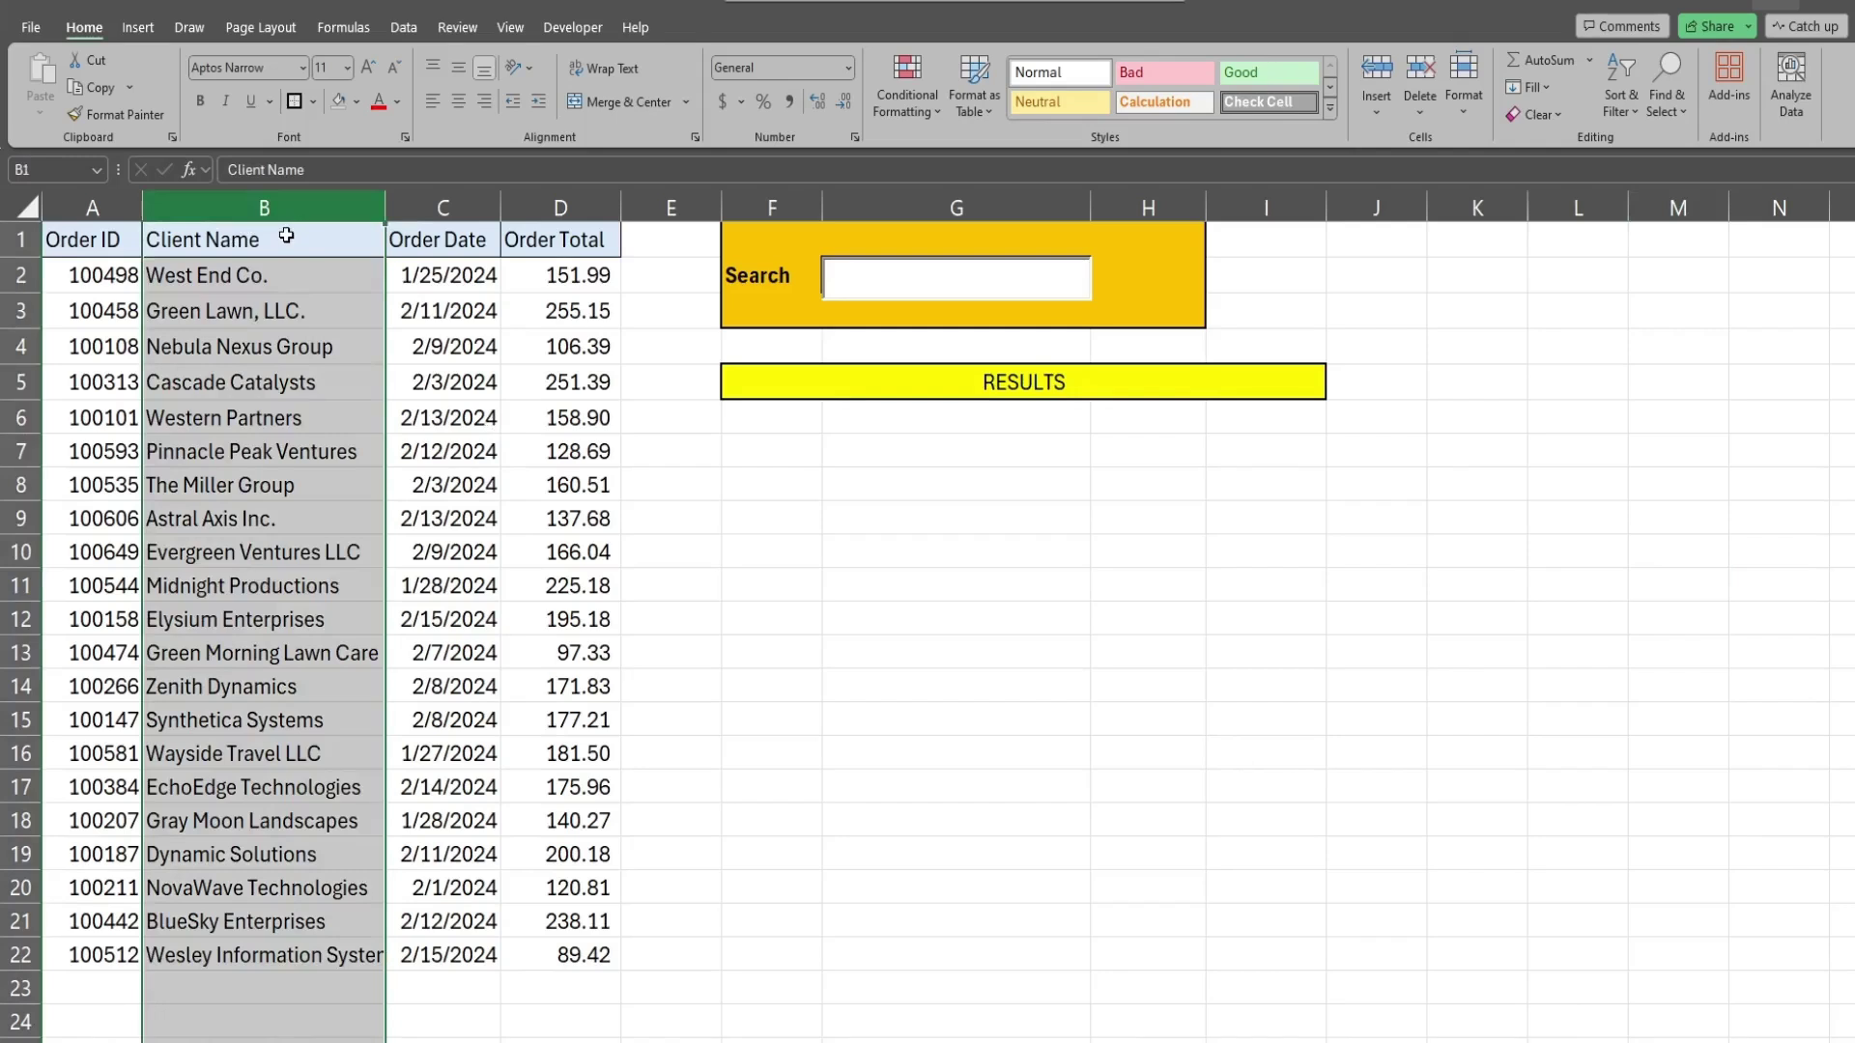
pyautogui.click(912, 290)
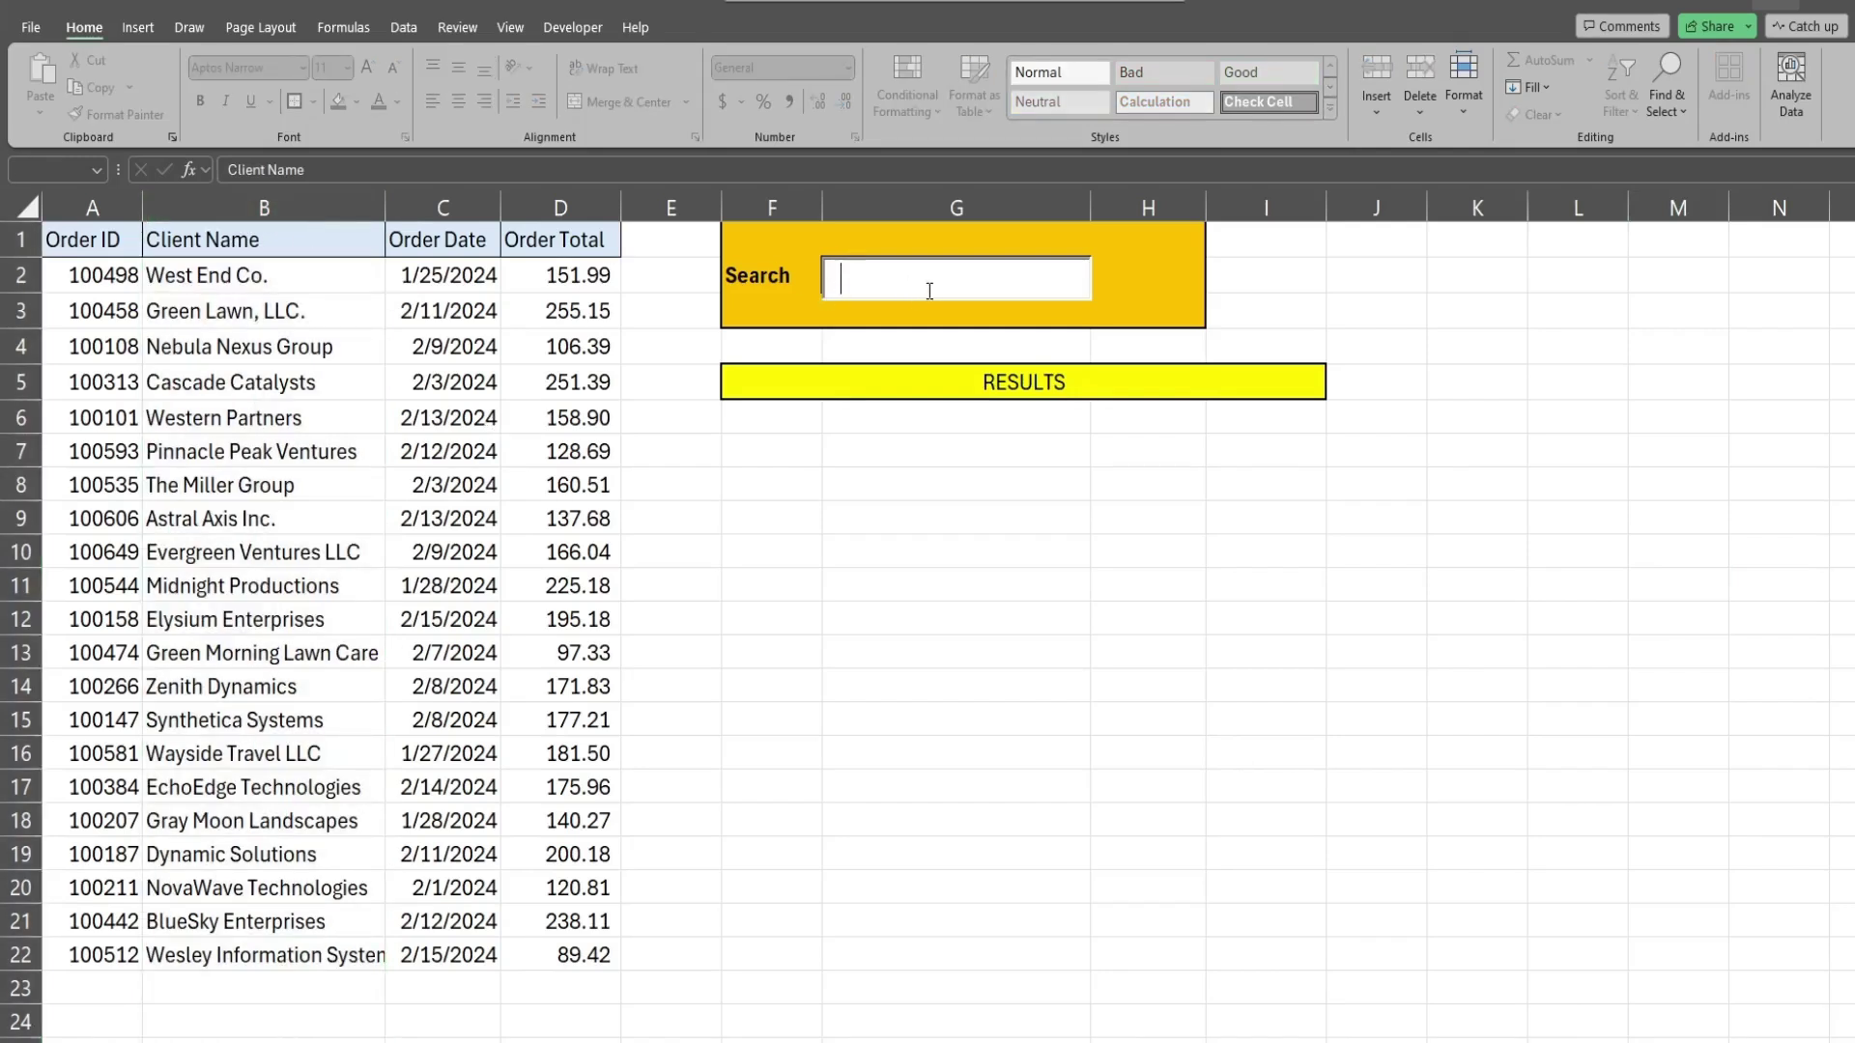
pyautogui.write('Gr')
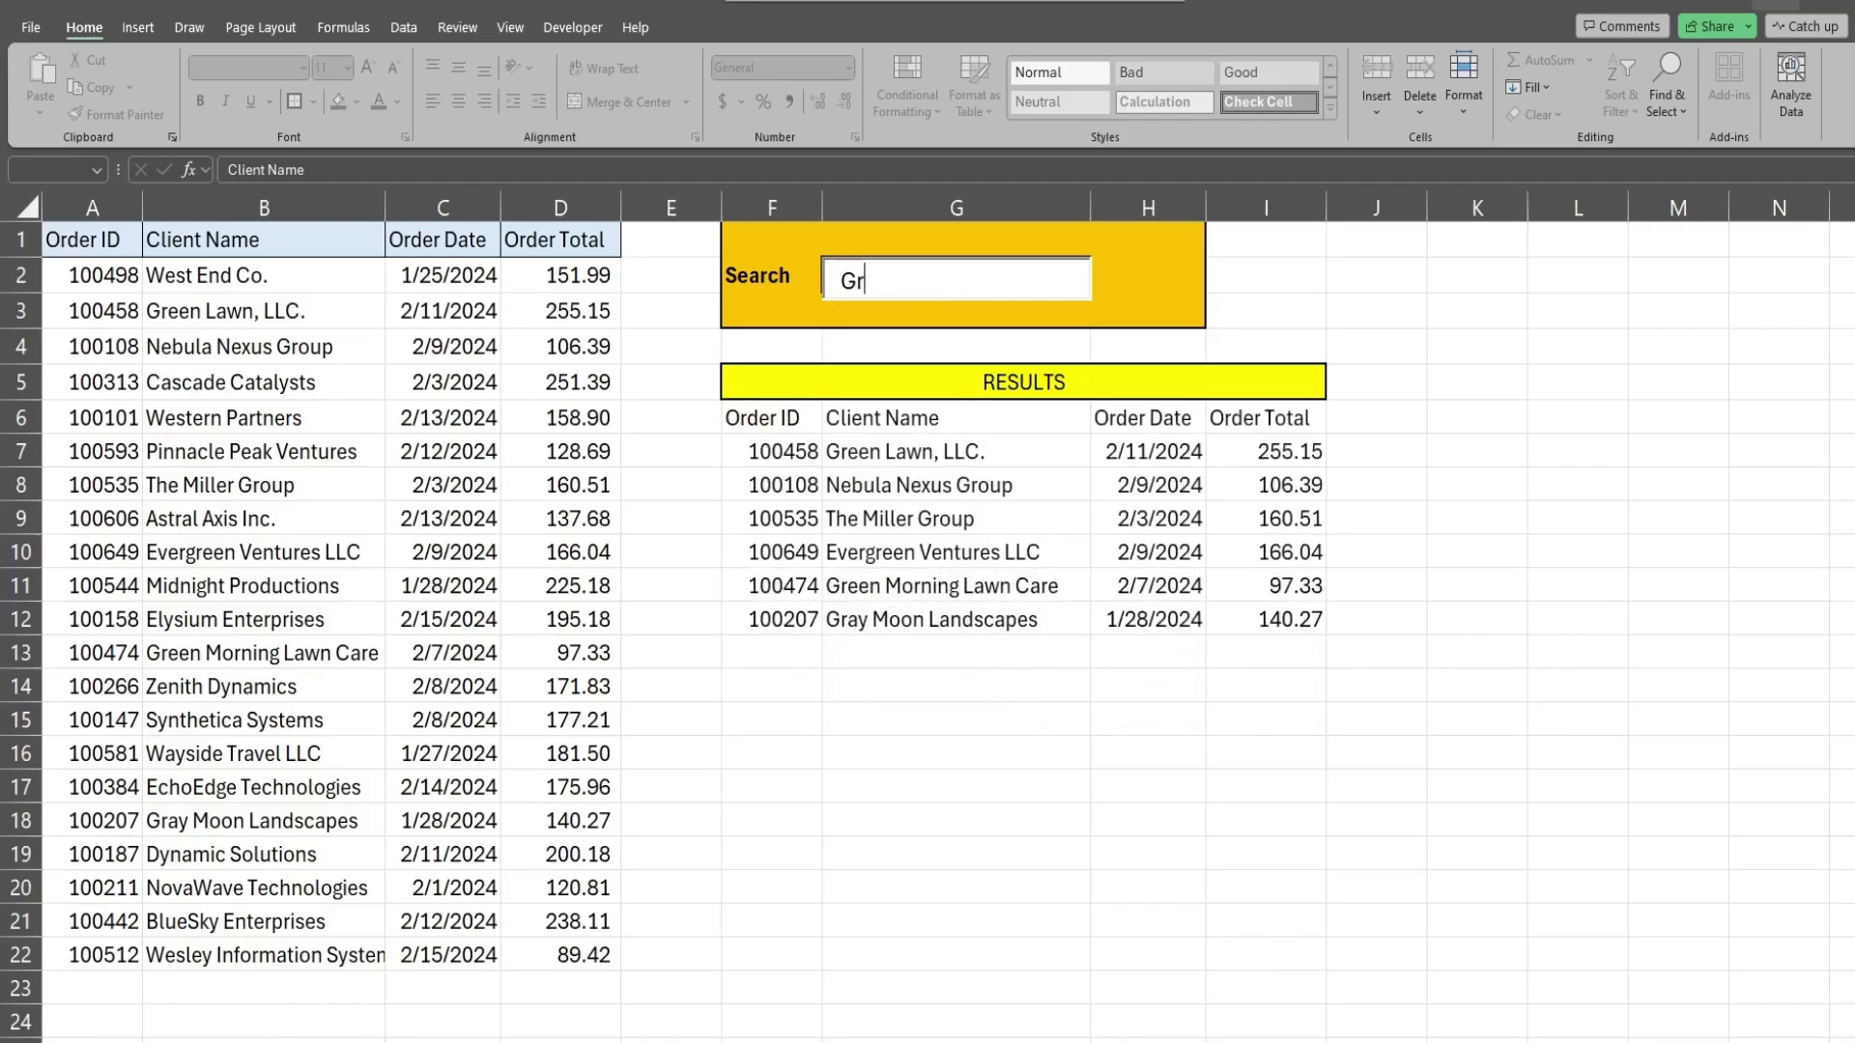
pyautogui.write('een')
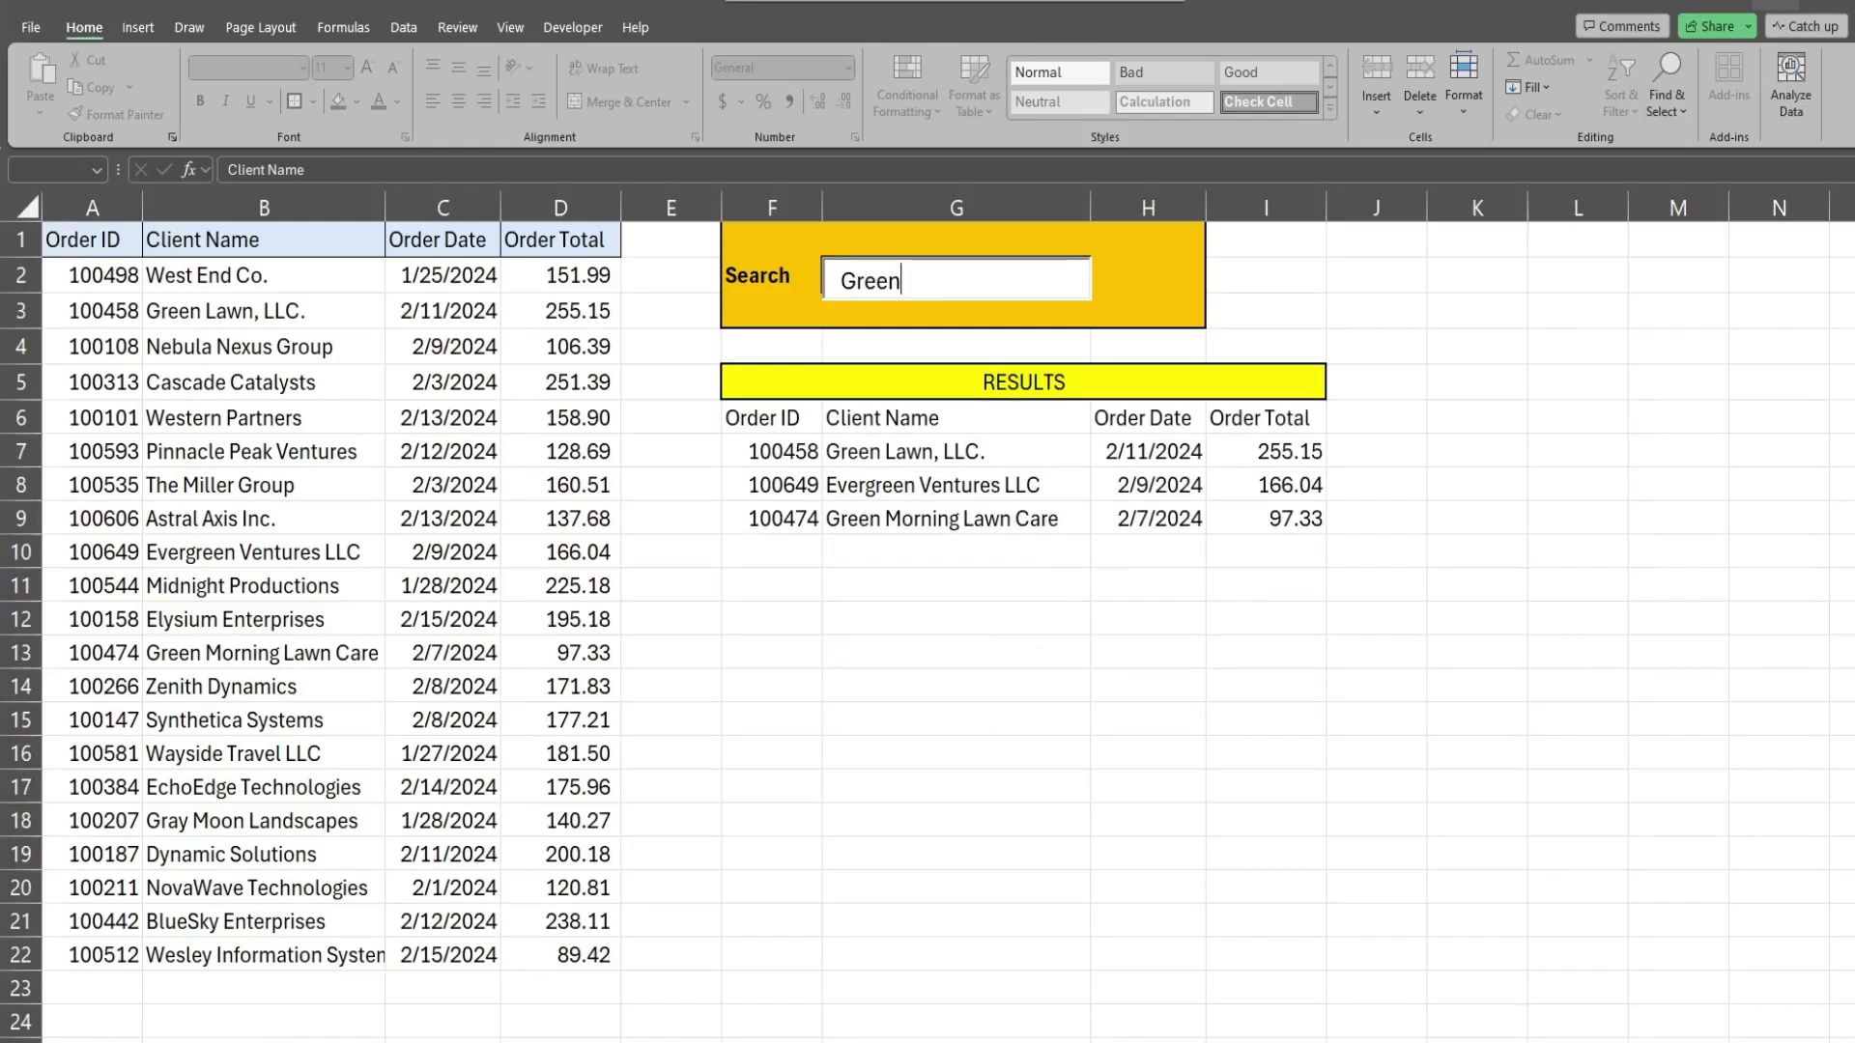
pyautogui.press('BackSpace')
pyautogui.press('BackSpace')
pyautogui.press('BackSpace')
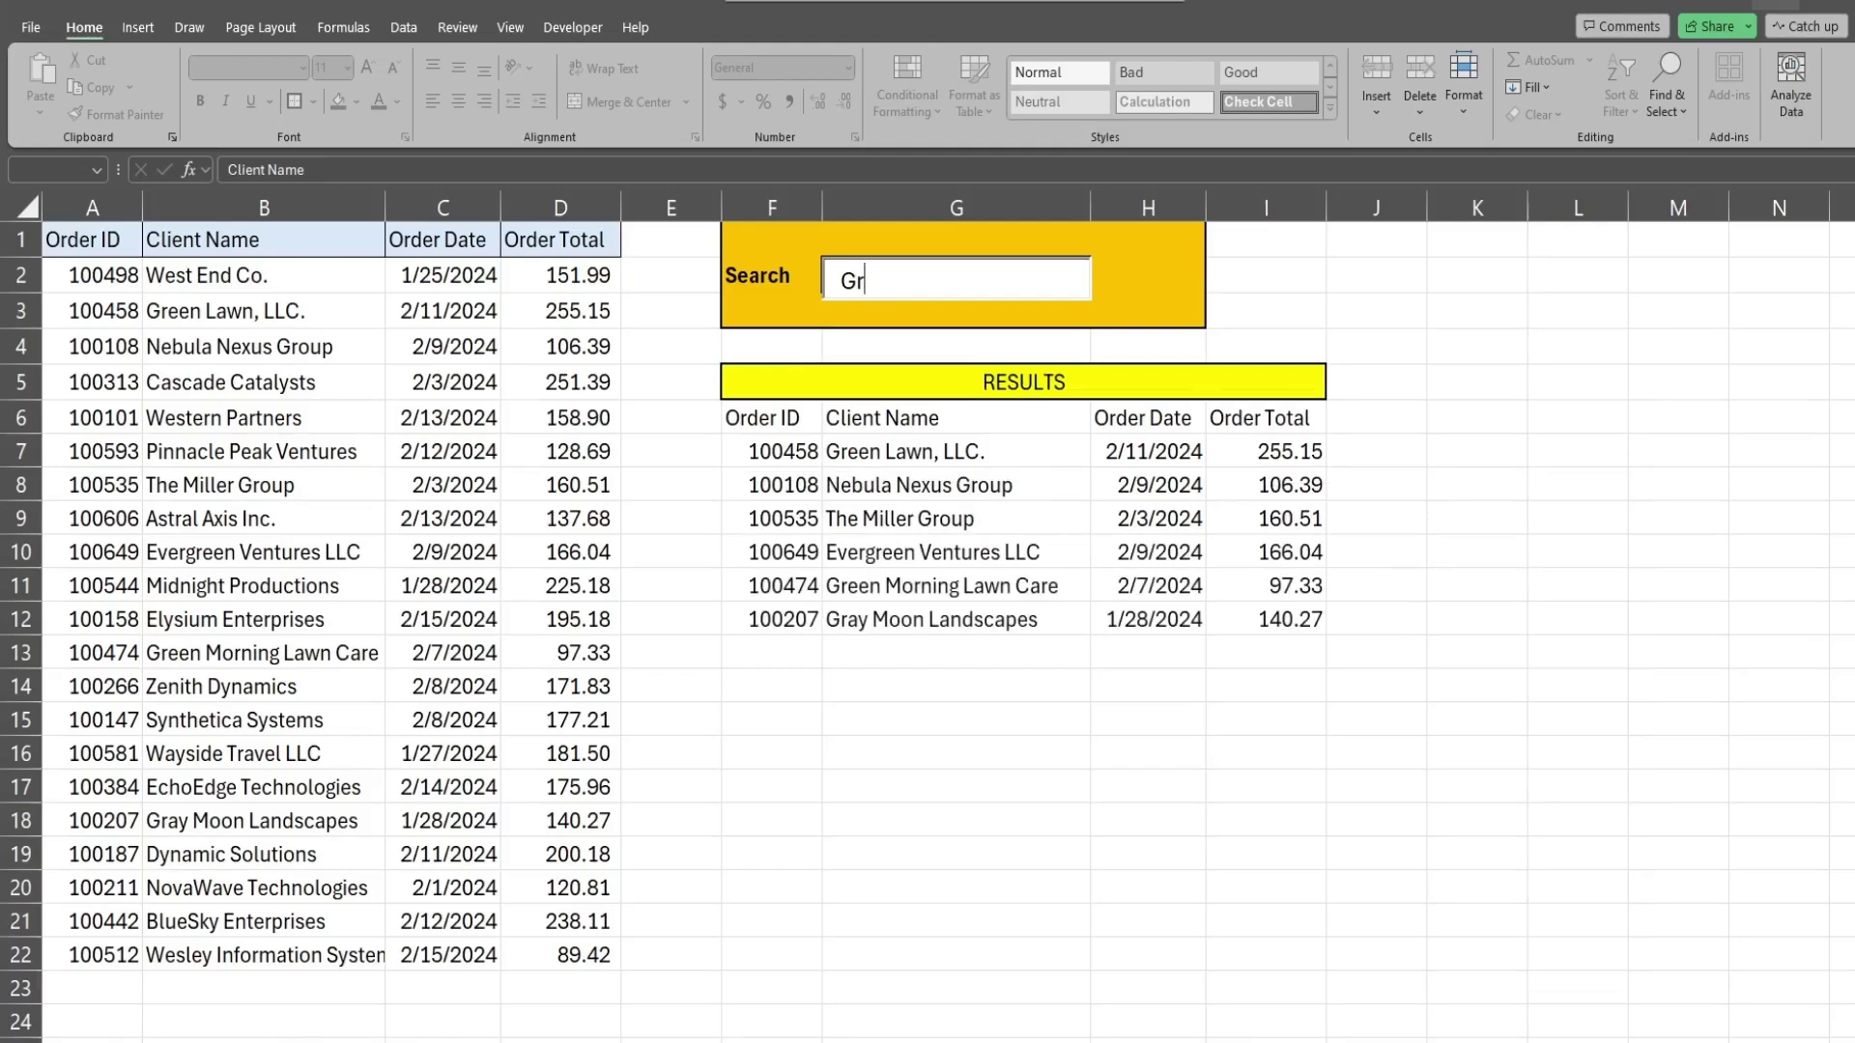
pyautogui.press('BackSpace')
pyautogui.press('BackSpace')
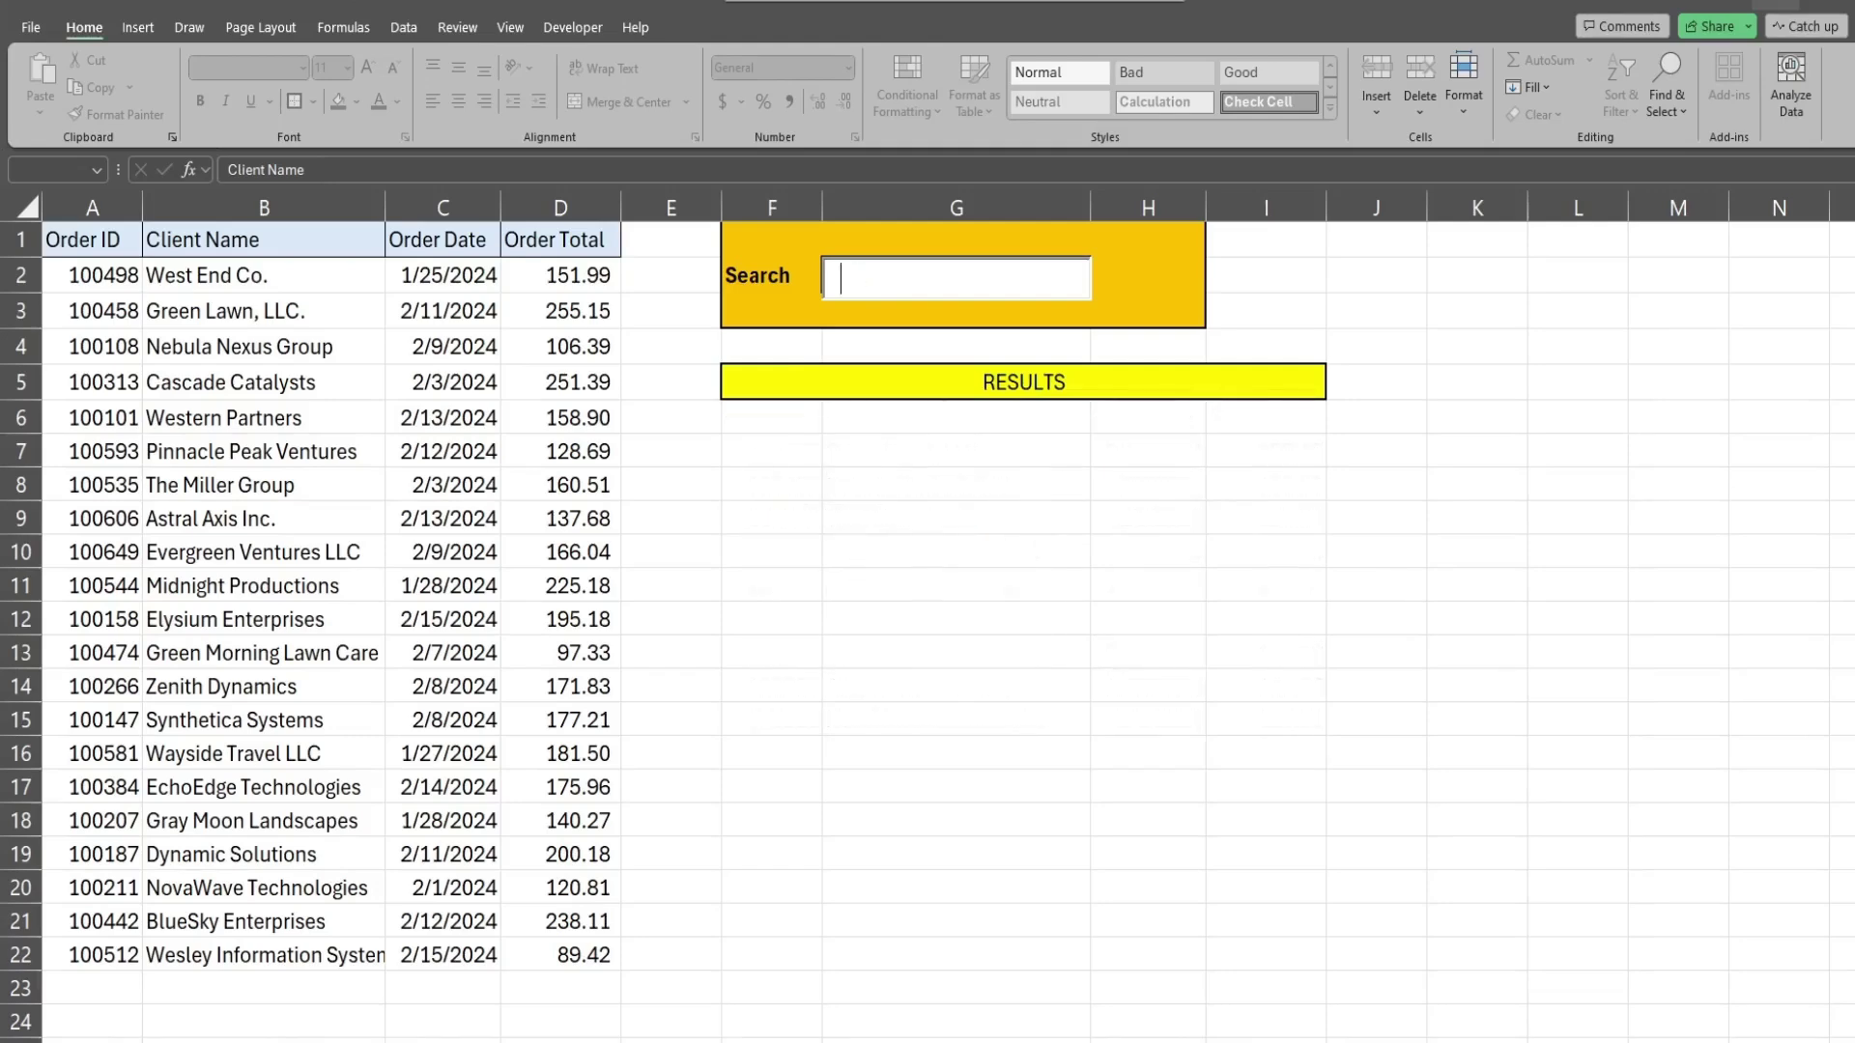
pyautogui.write('LLC')
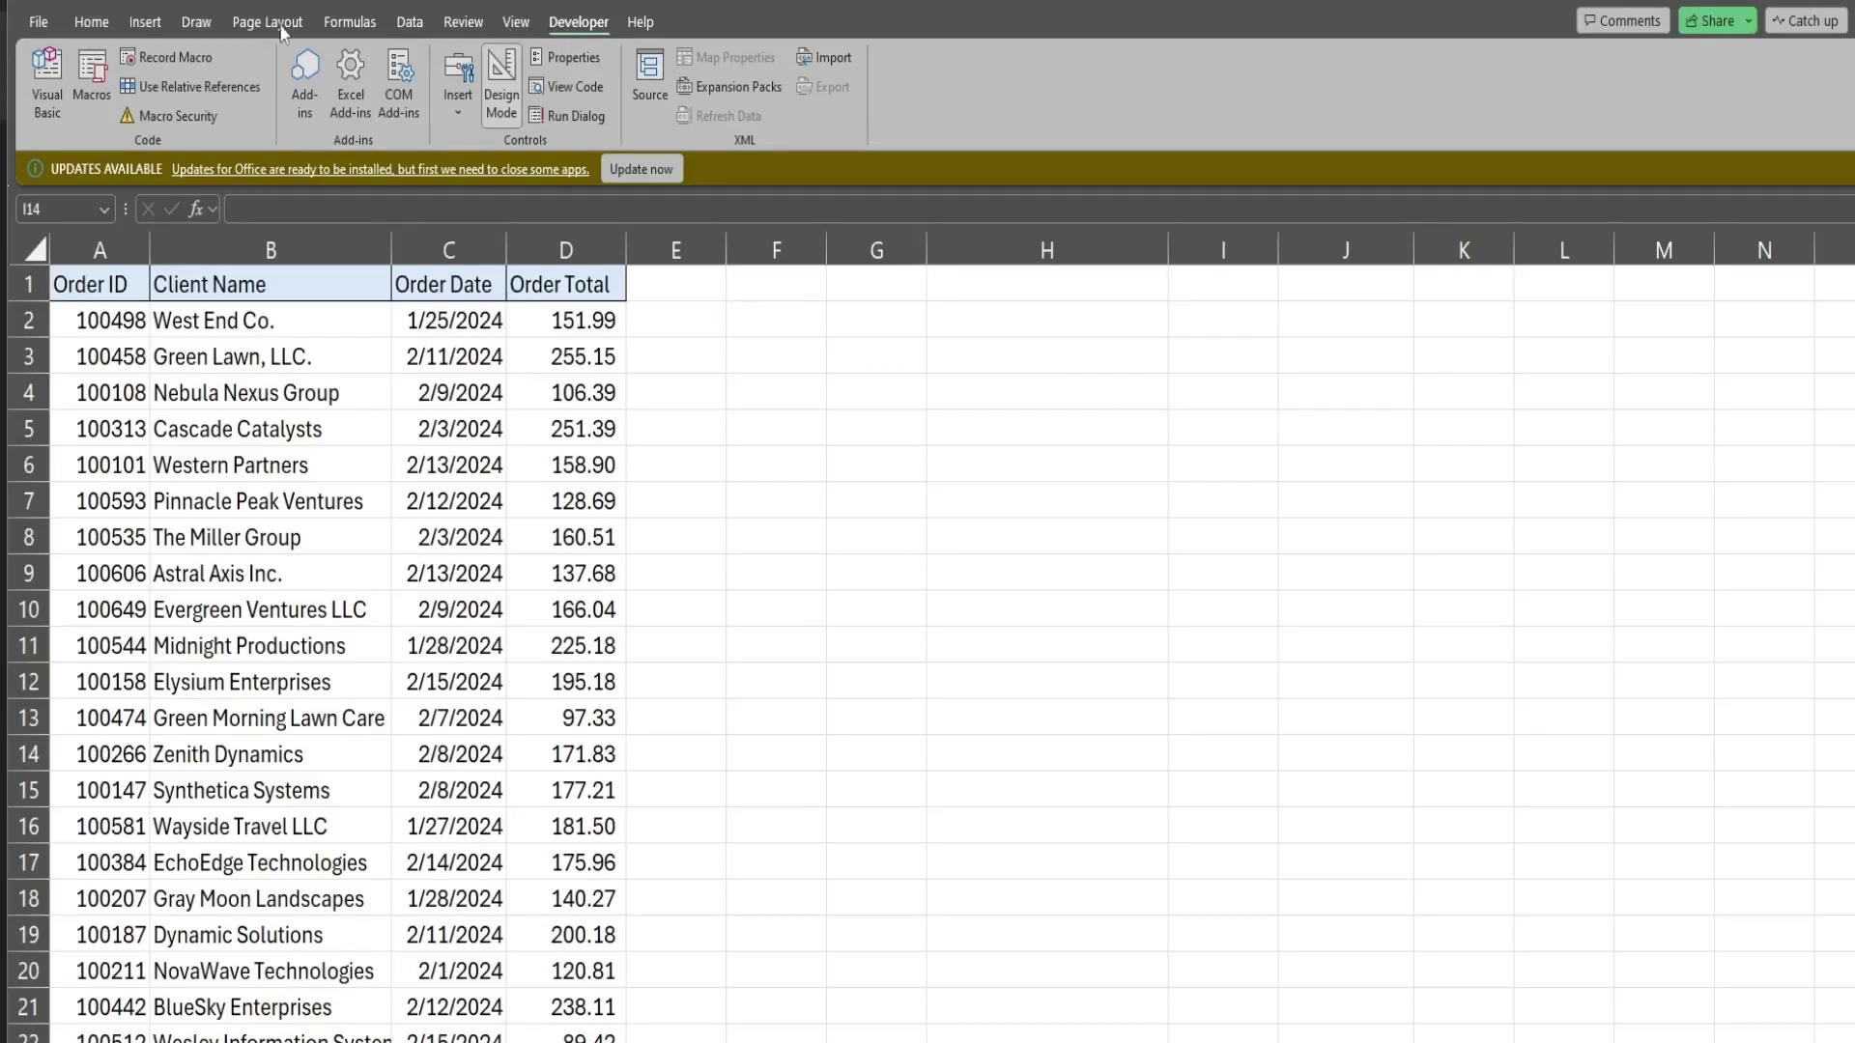
# - Enable the Developer tab under Main Tabs in the ribbon customization settings
pyautogui.rightClick(507, 29)
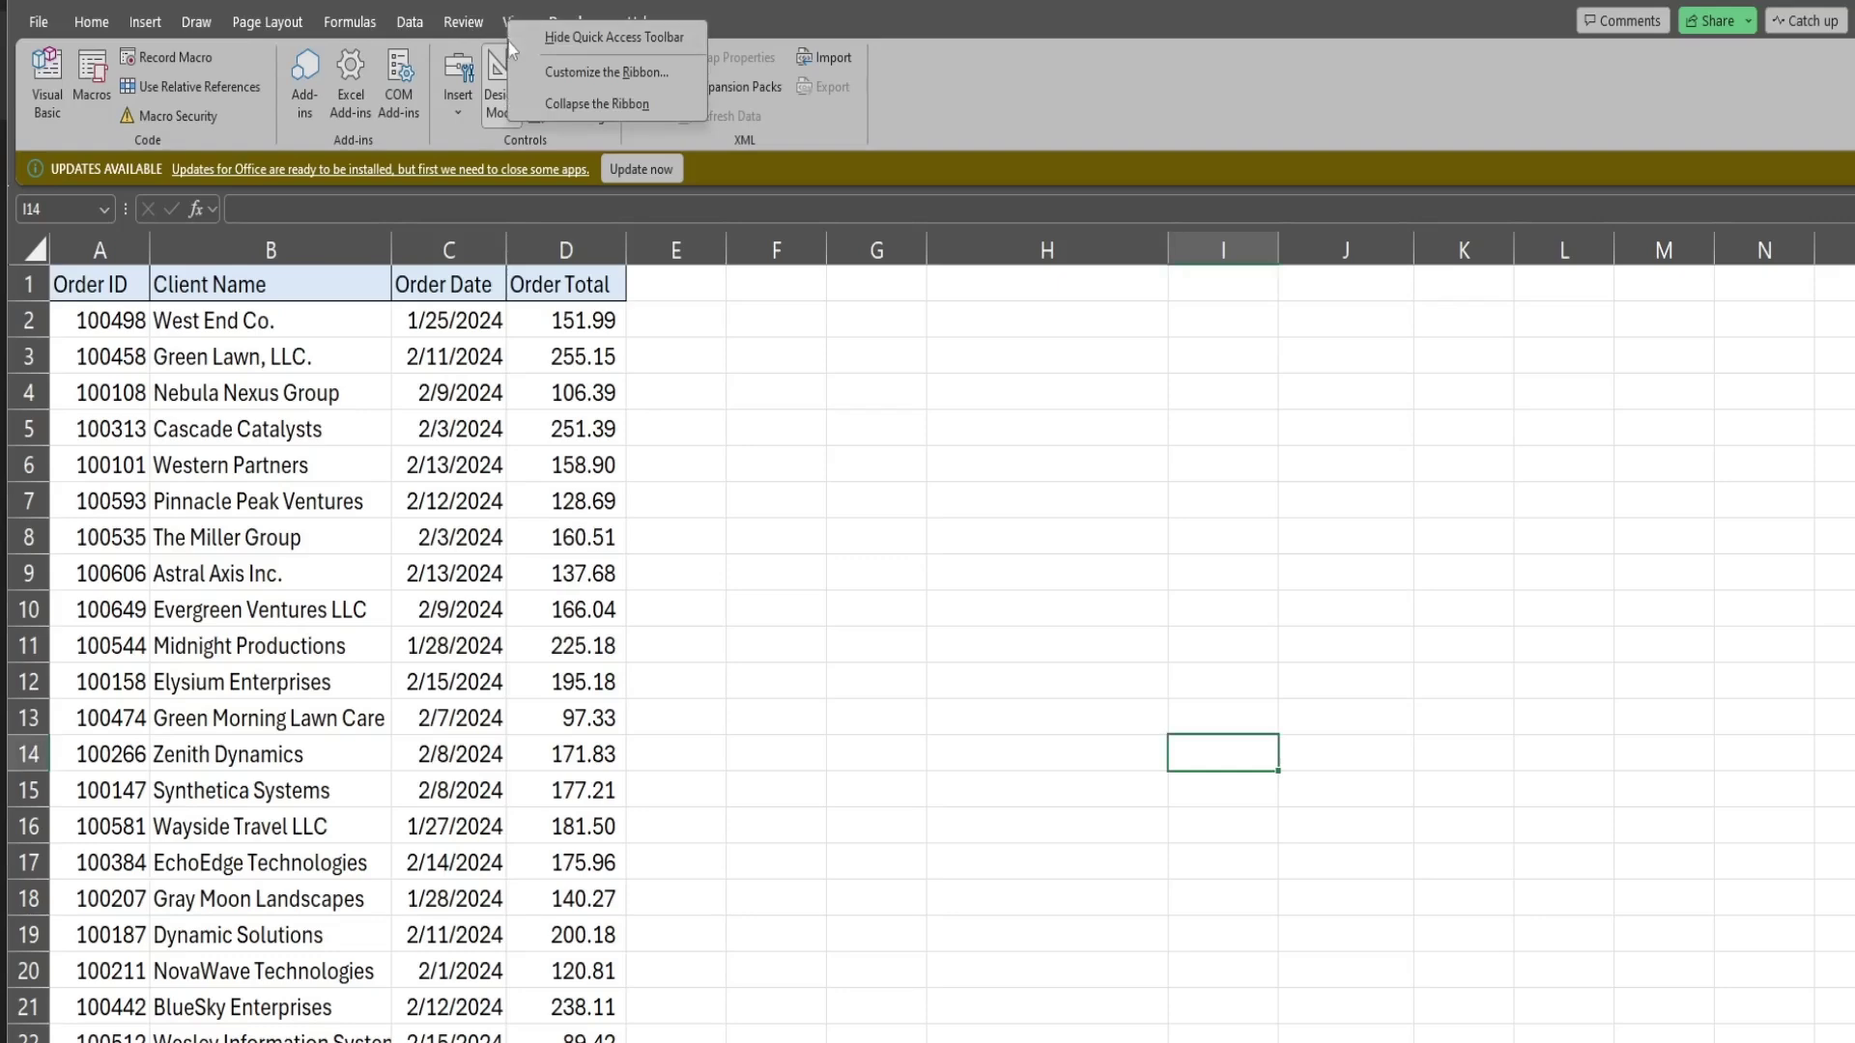
pyautogui.click(552, 69)
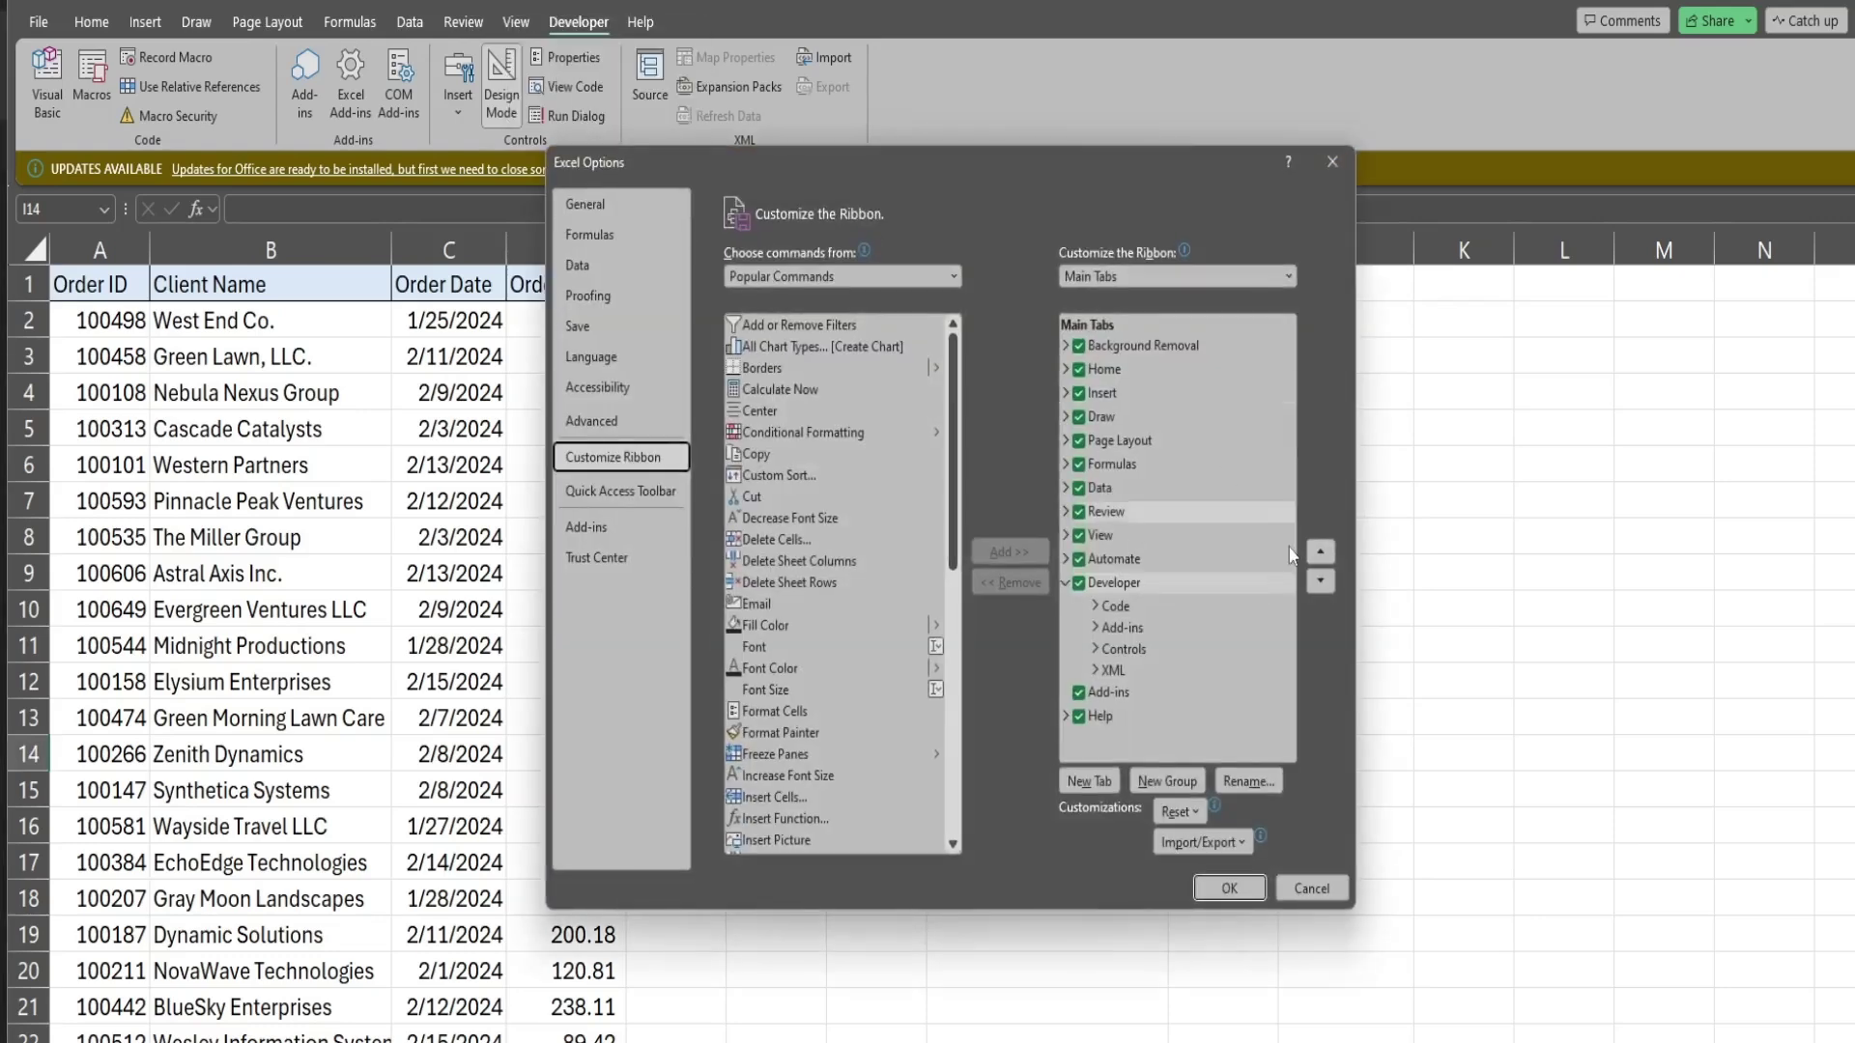
pyautogui.click(1087, 584)
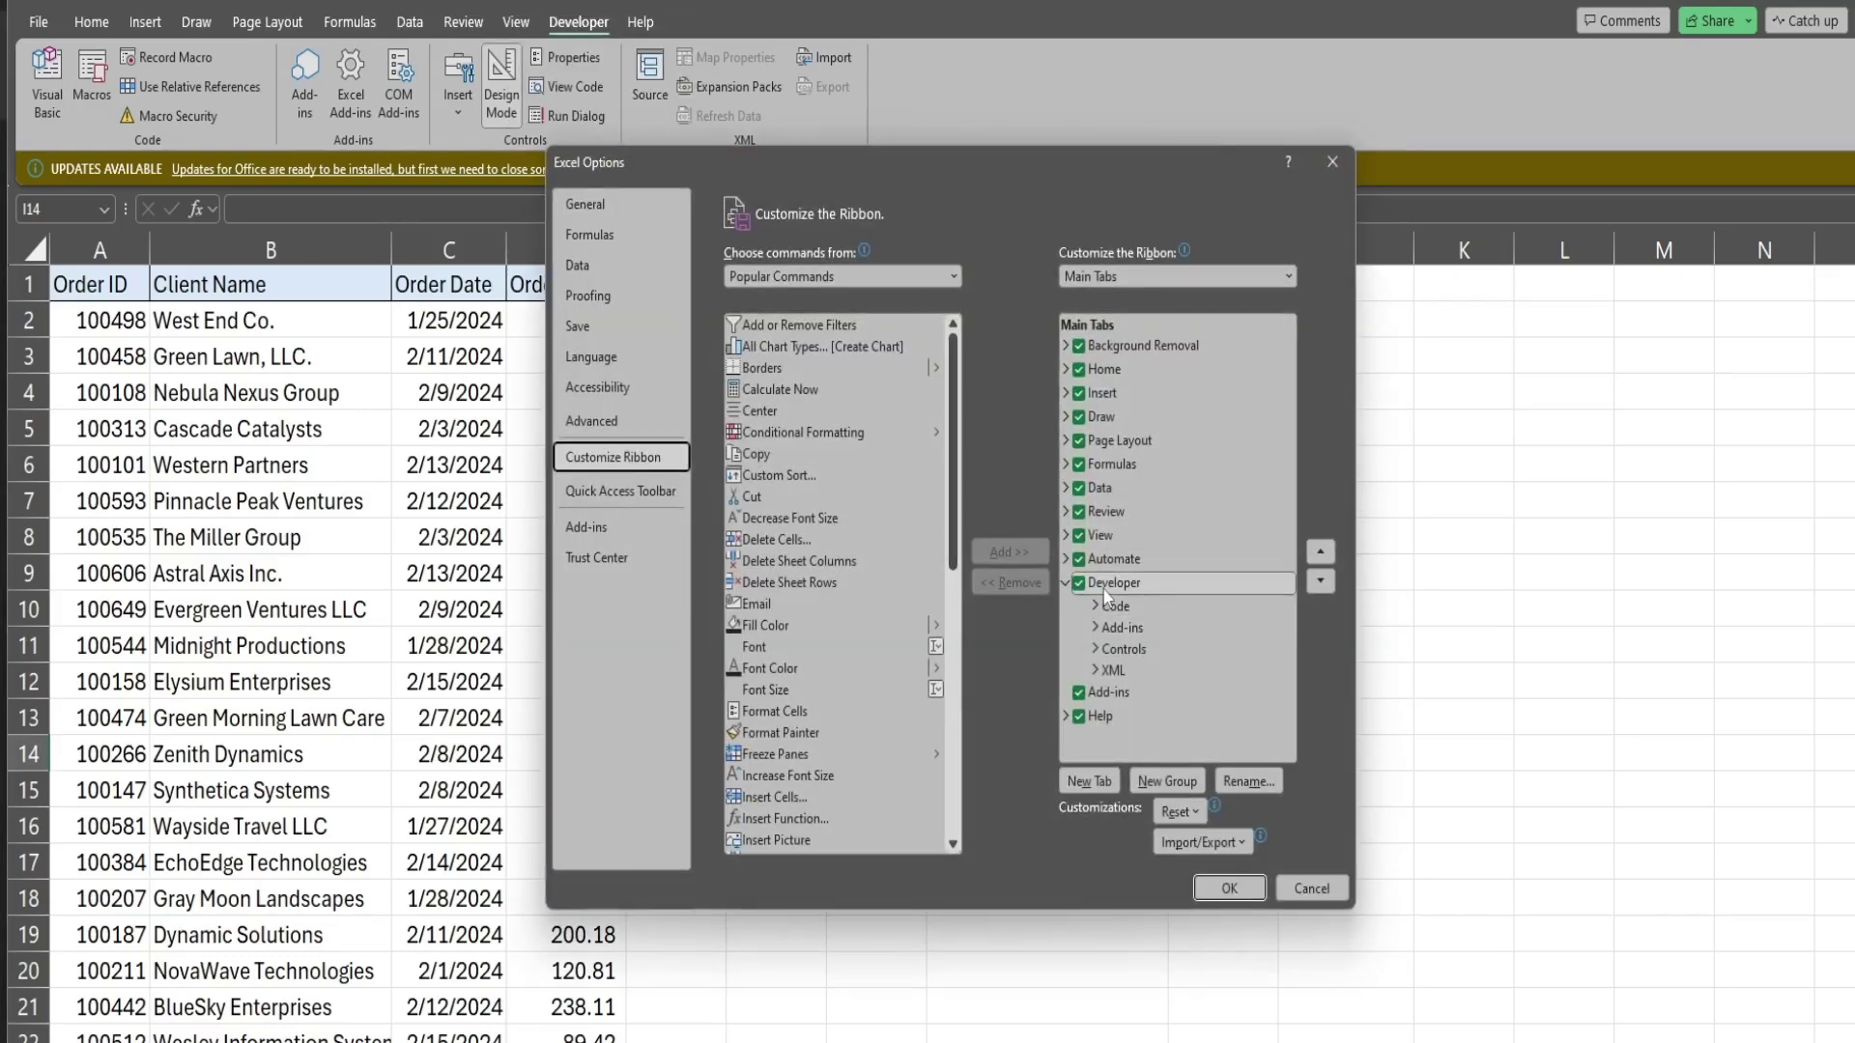
pyautogui.click(1225, 889)
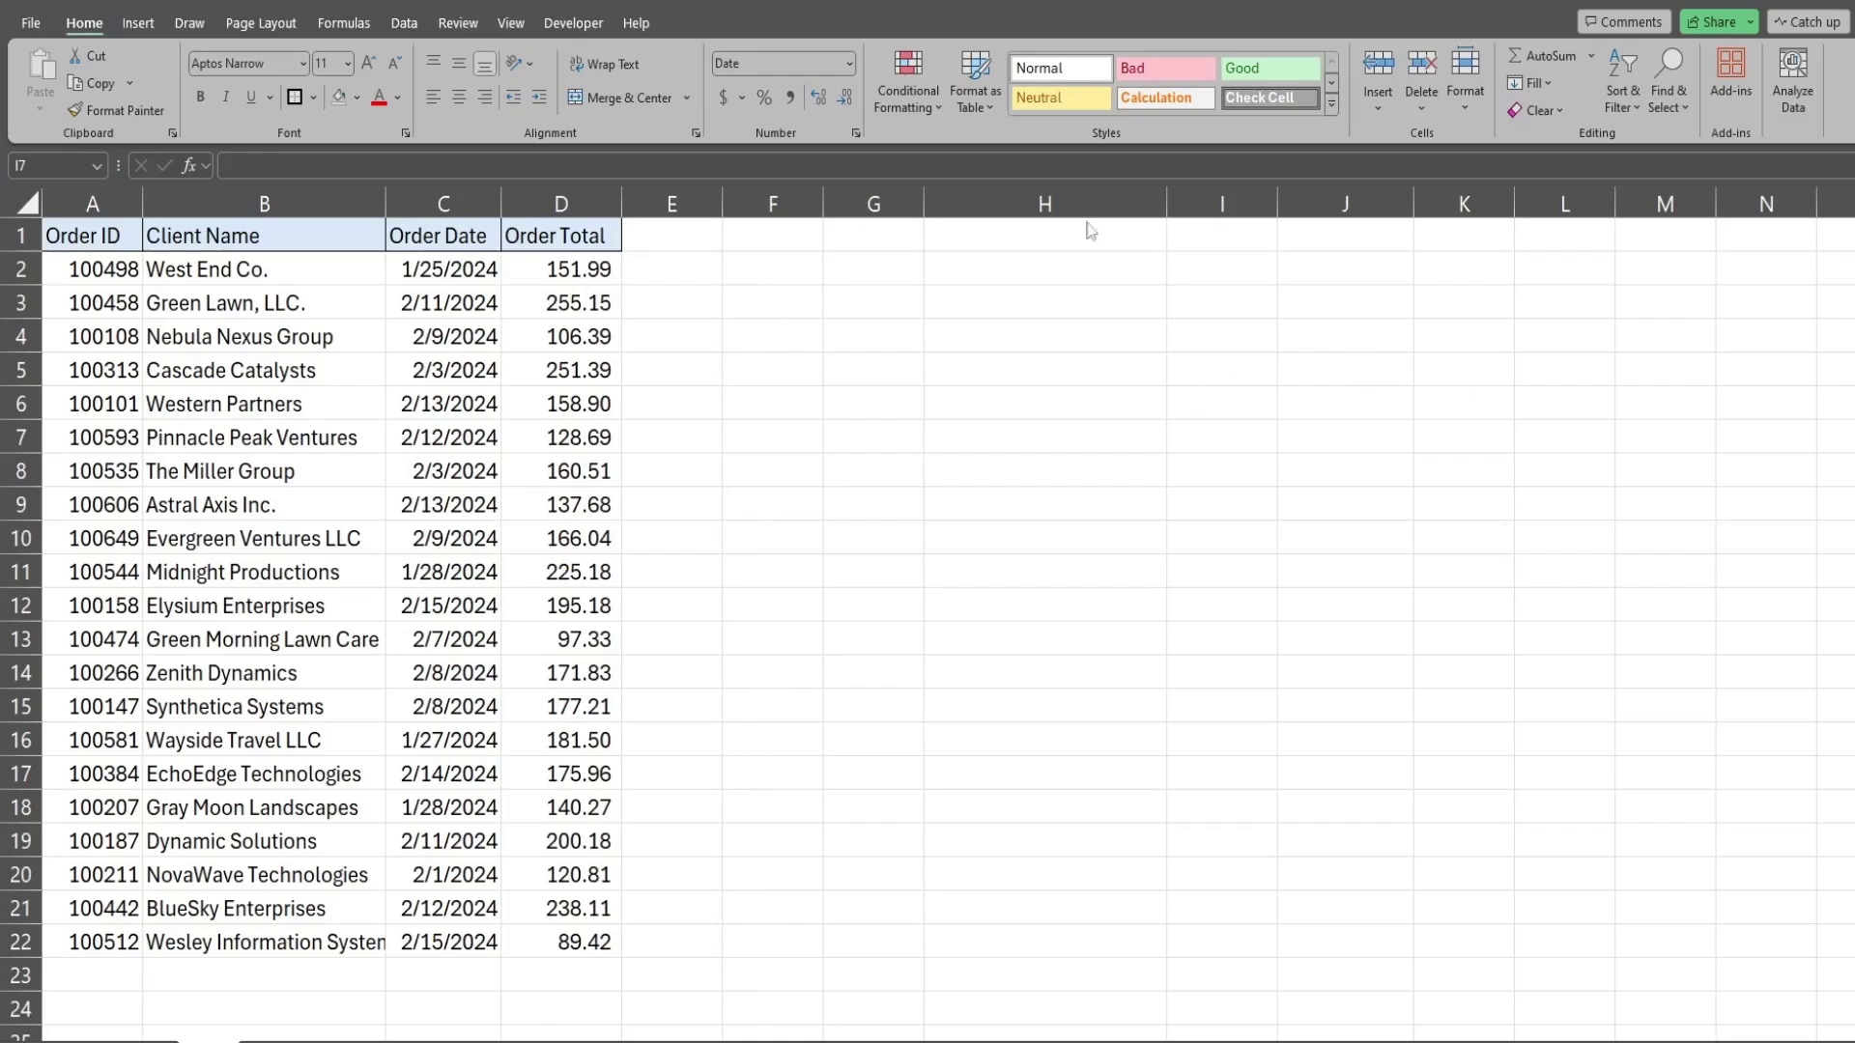
# - Draw an ActiveX Text Box in column H and move it down to row 4
pyautogui.click(574, 24)
pyautogui.click(463, 111)
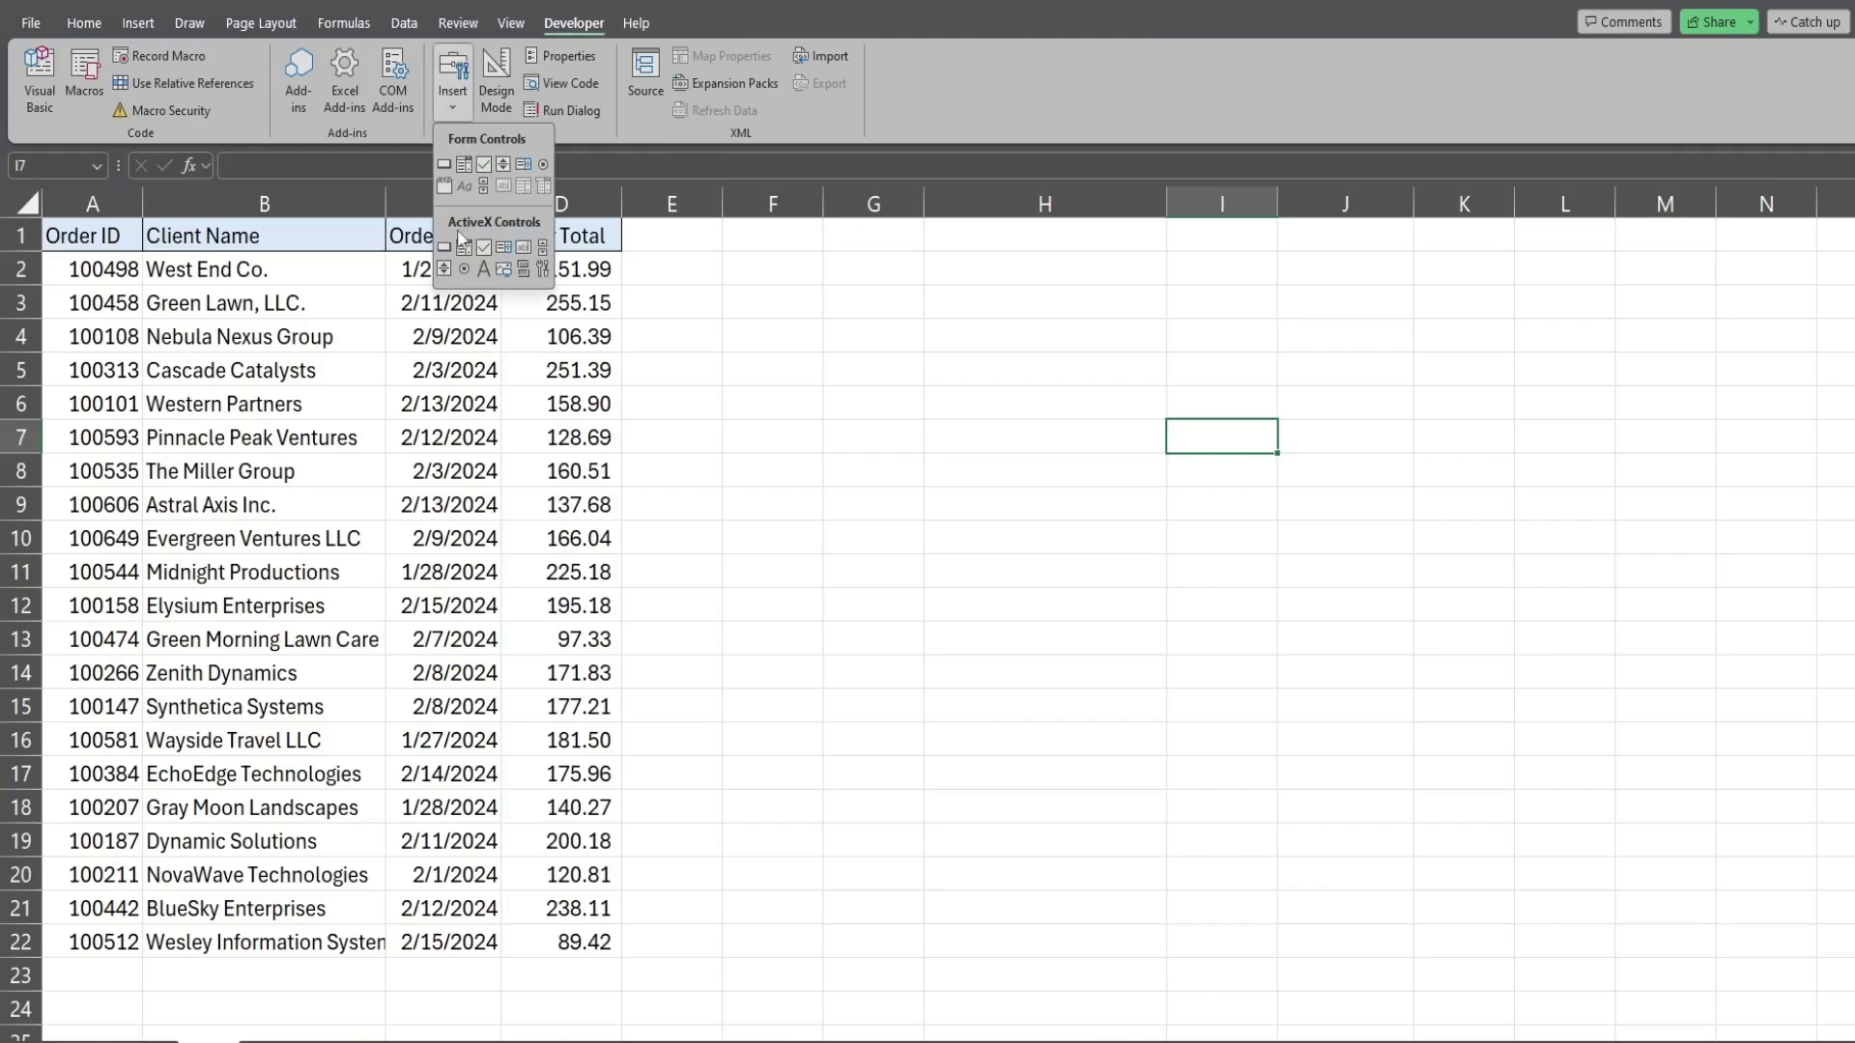
pyautogui.click(523, 249)
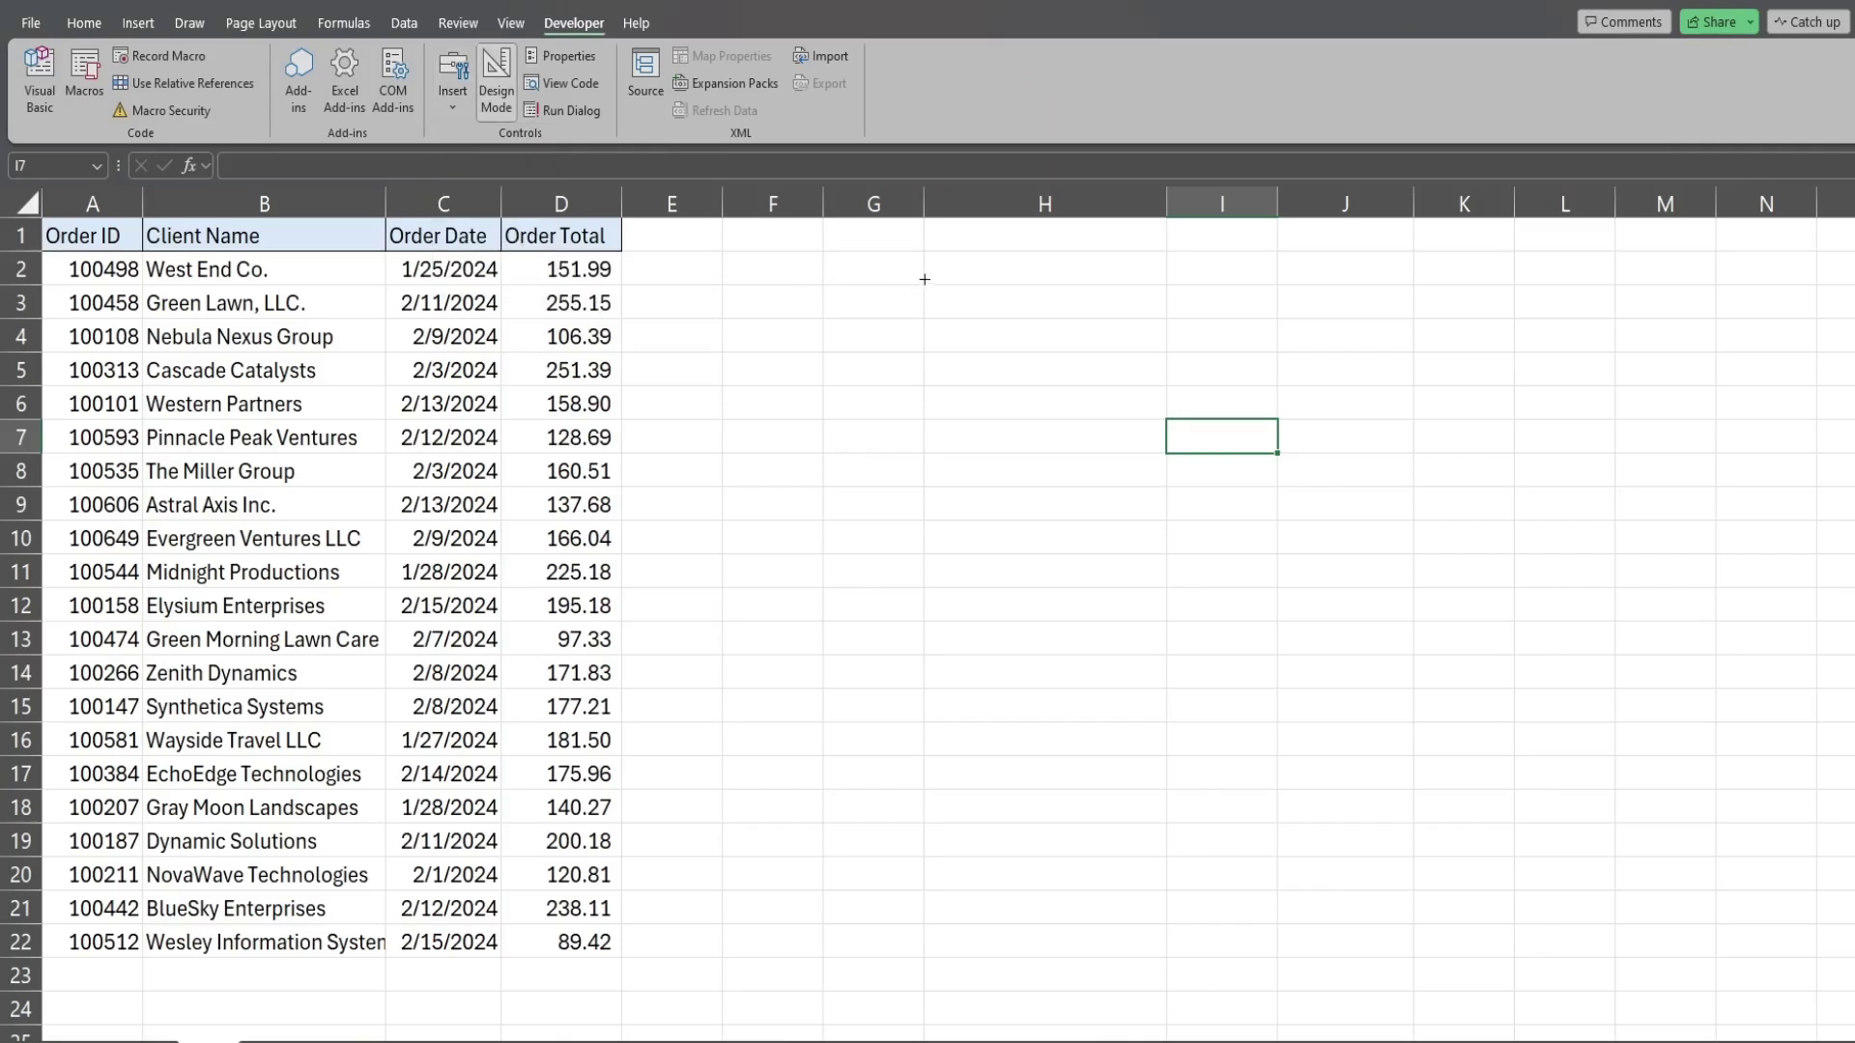
pyautogui.moveTo(919, 281); pyautogui.dragTo(1169, 324)
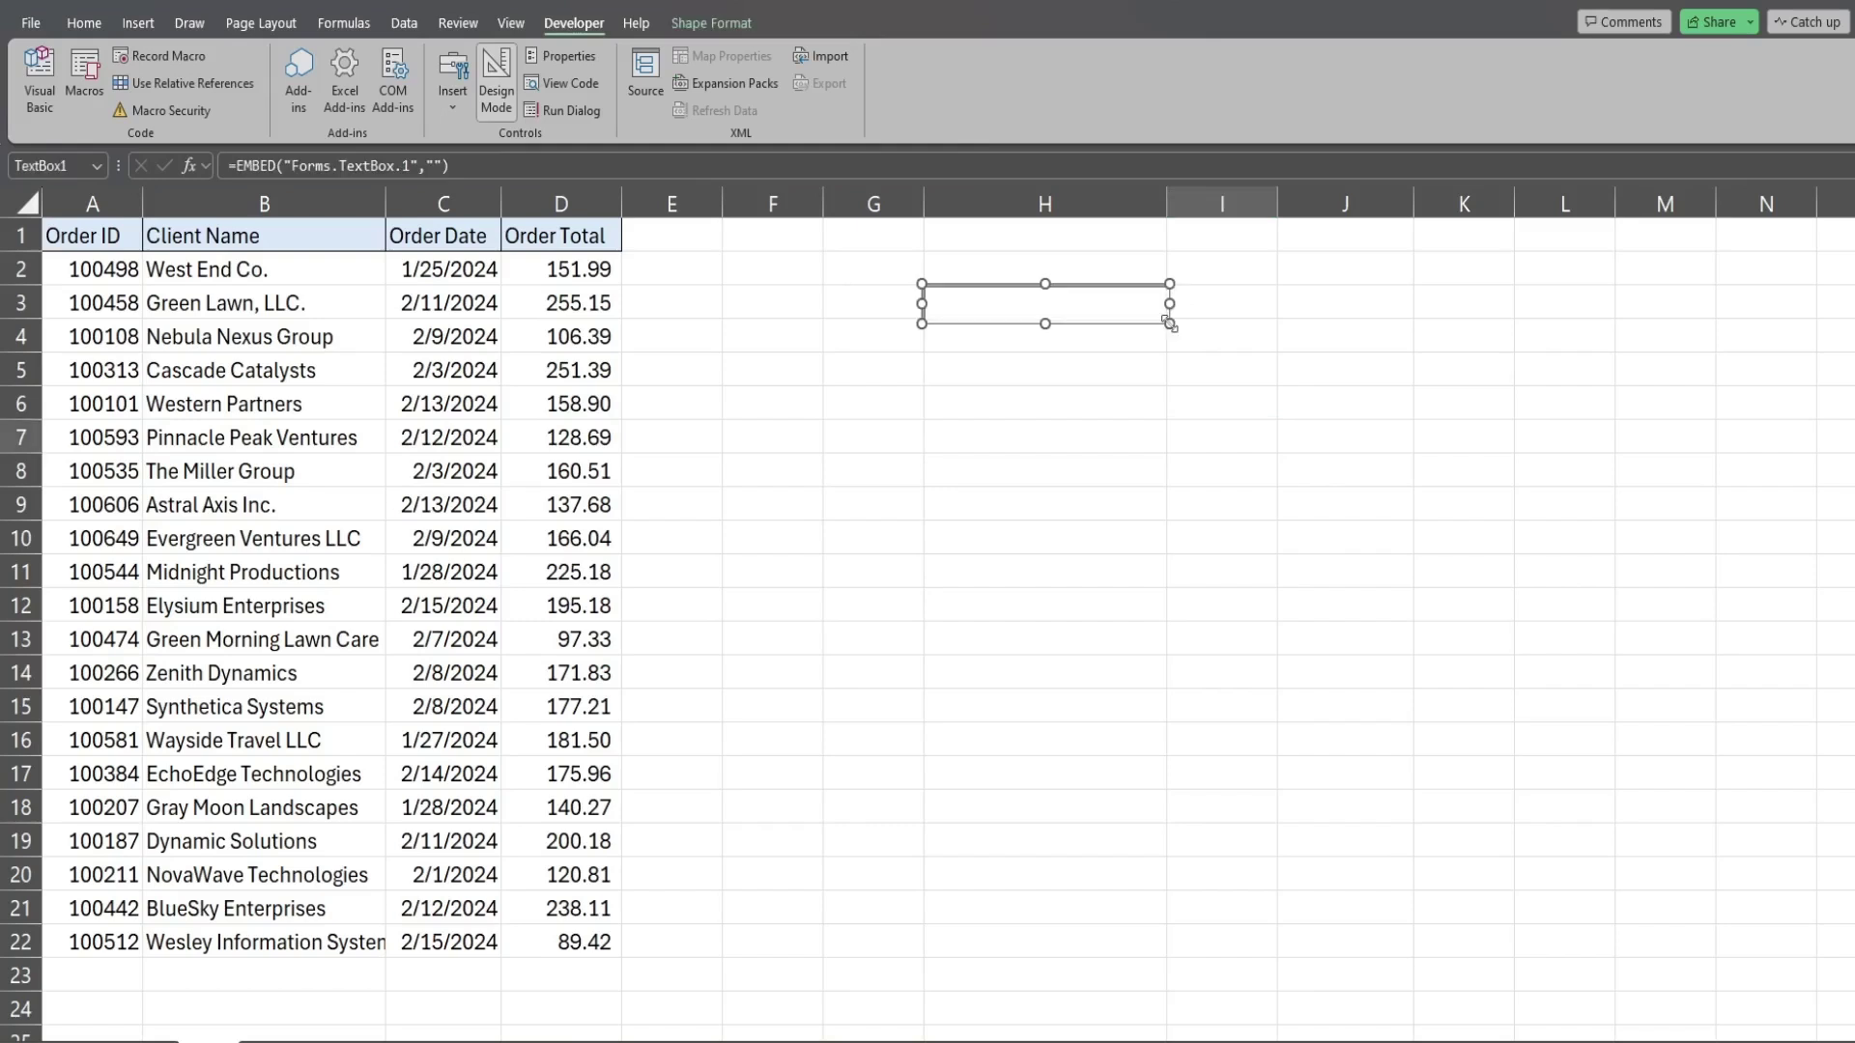
pyautogui.click(1044, 324)
pyautogui.moveTo(1027, 289); pyautogui.dragTo(1026, 315)
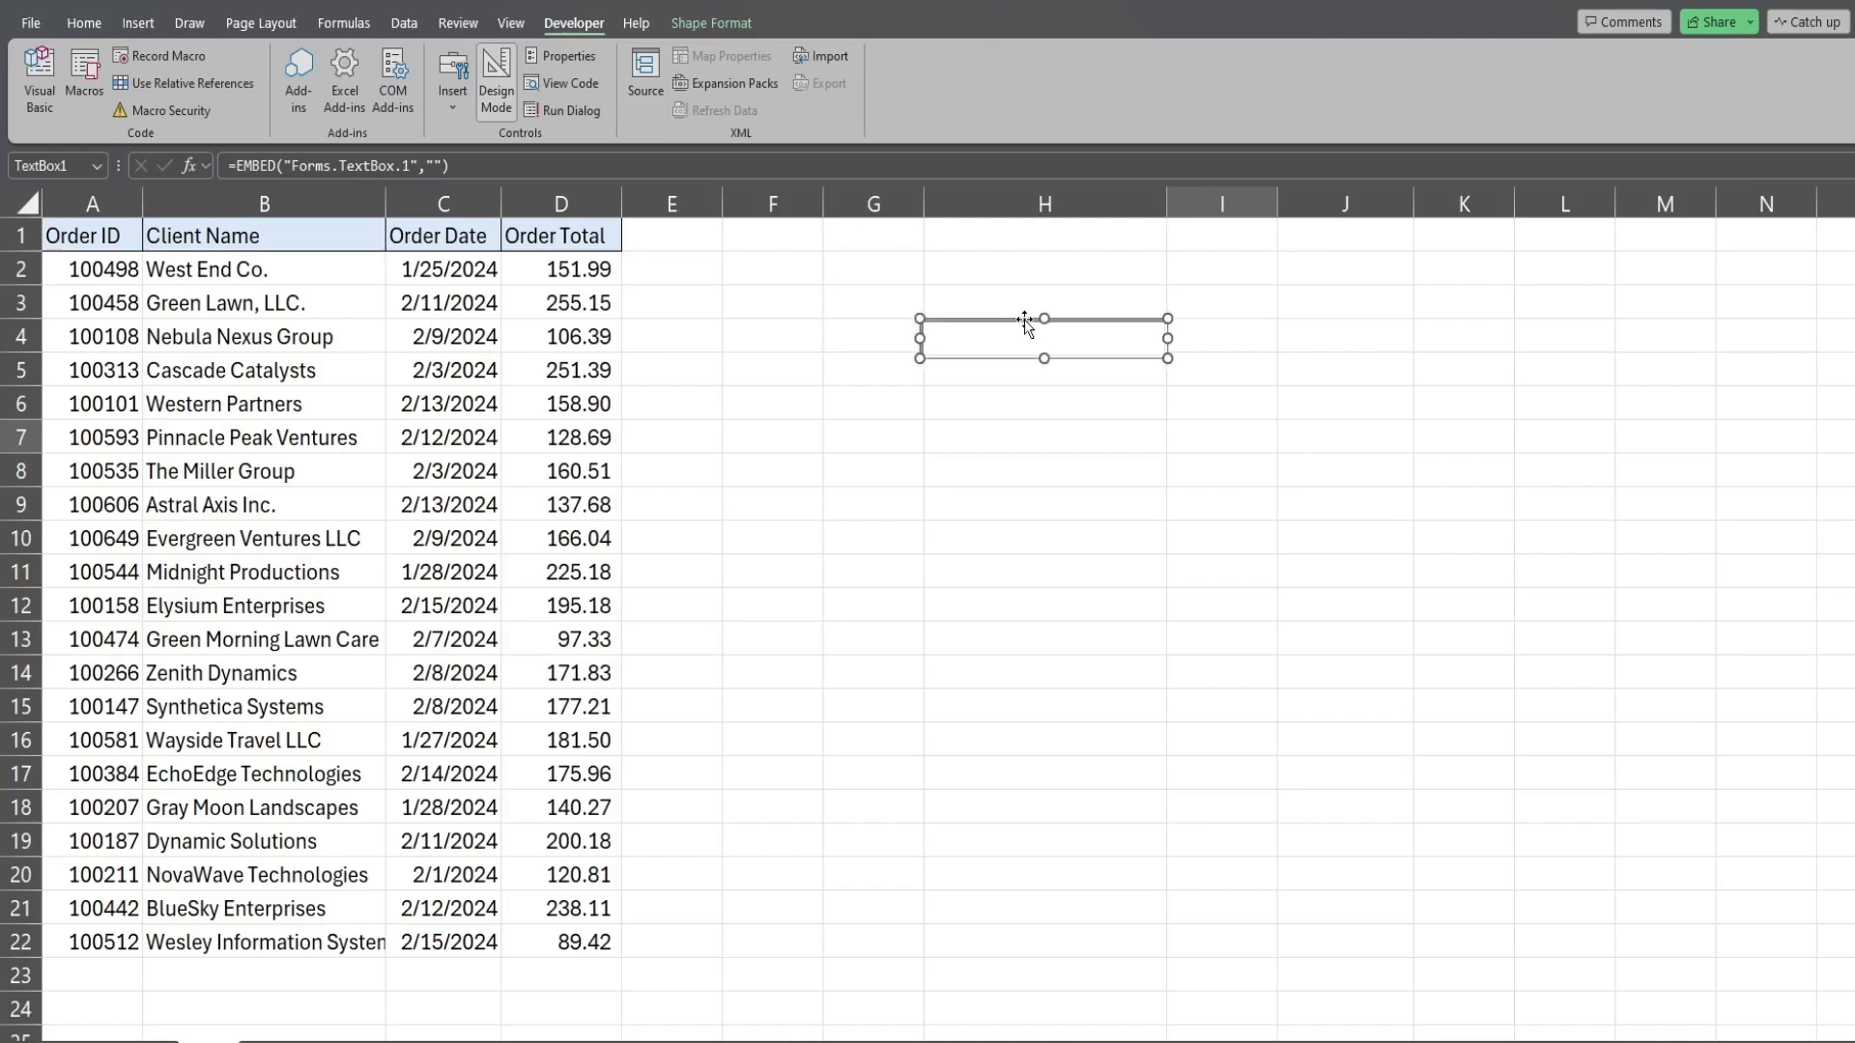
# - Set TextBox1's LinkedCell property to H2 and close the Properties sheet
pyautogui.rightClick(1022, 340)
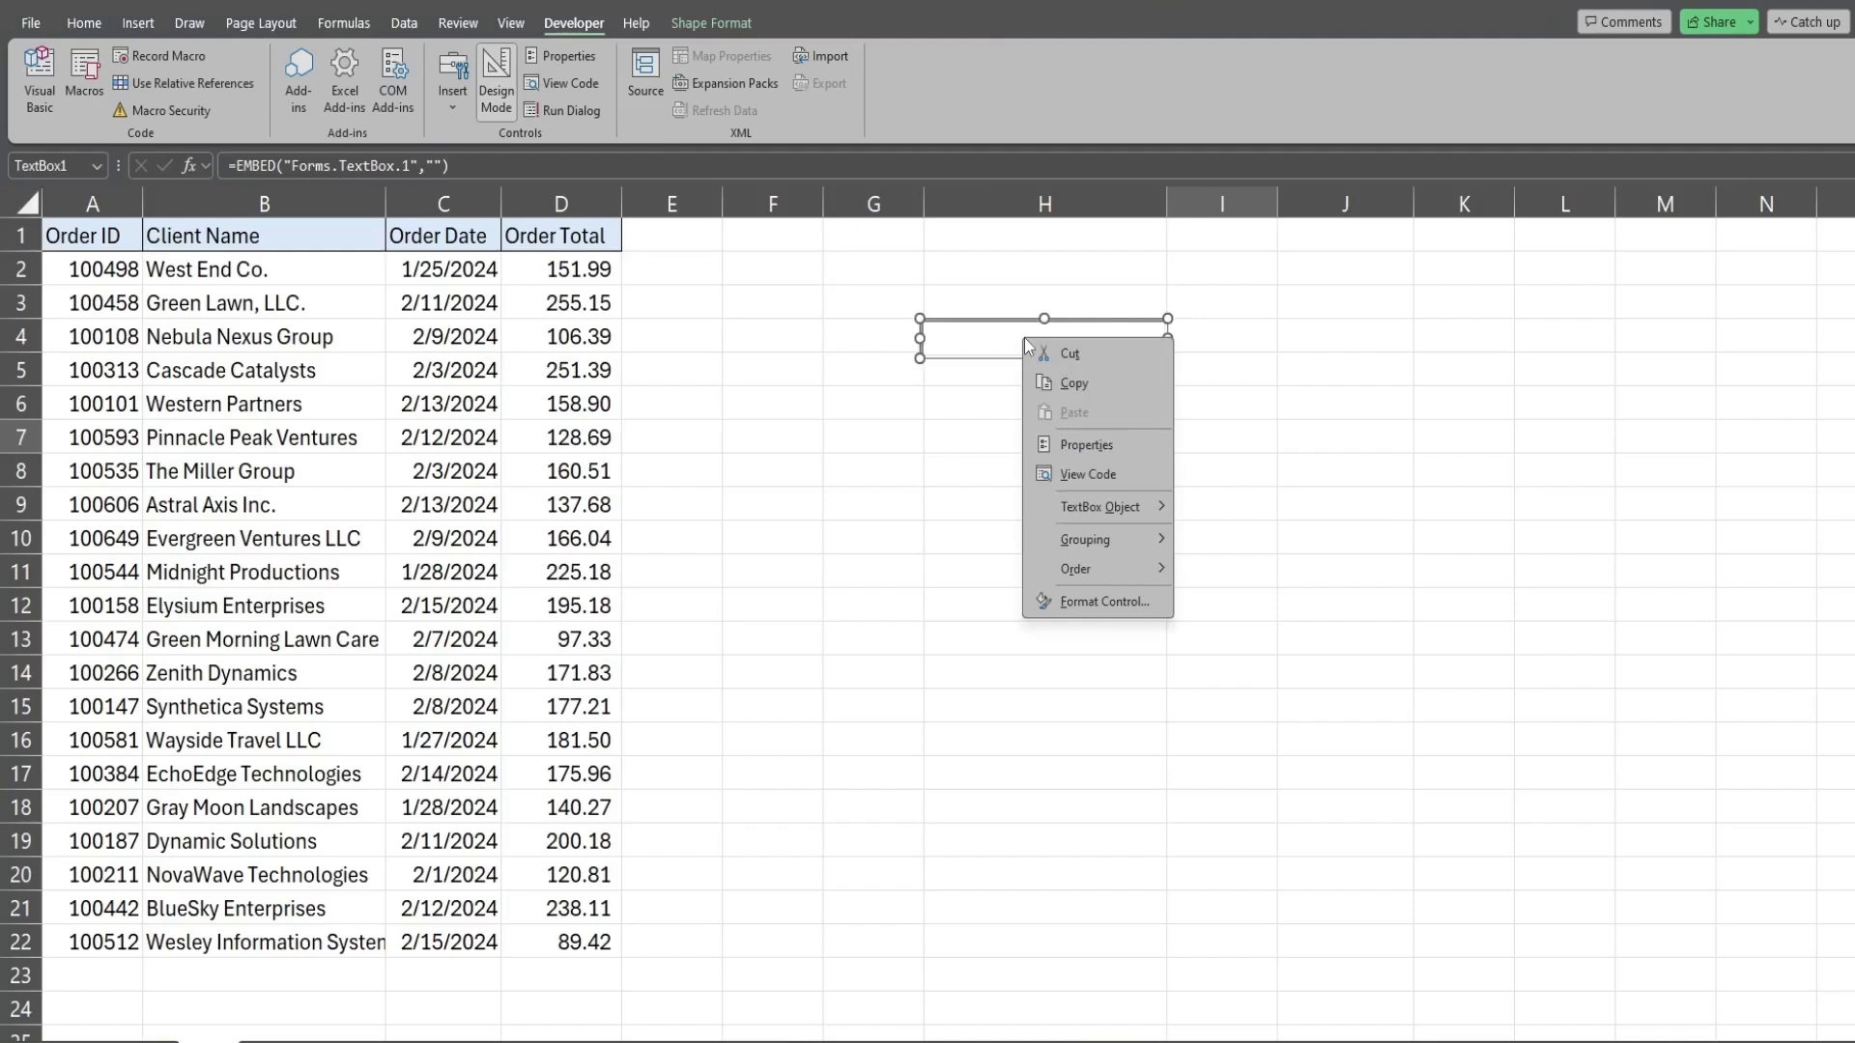
pyautogui.click(1093, 444)
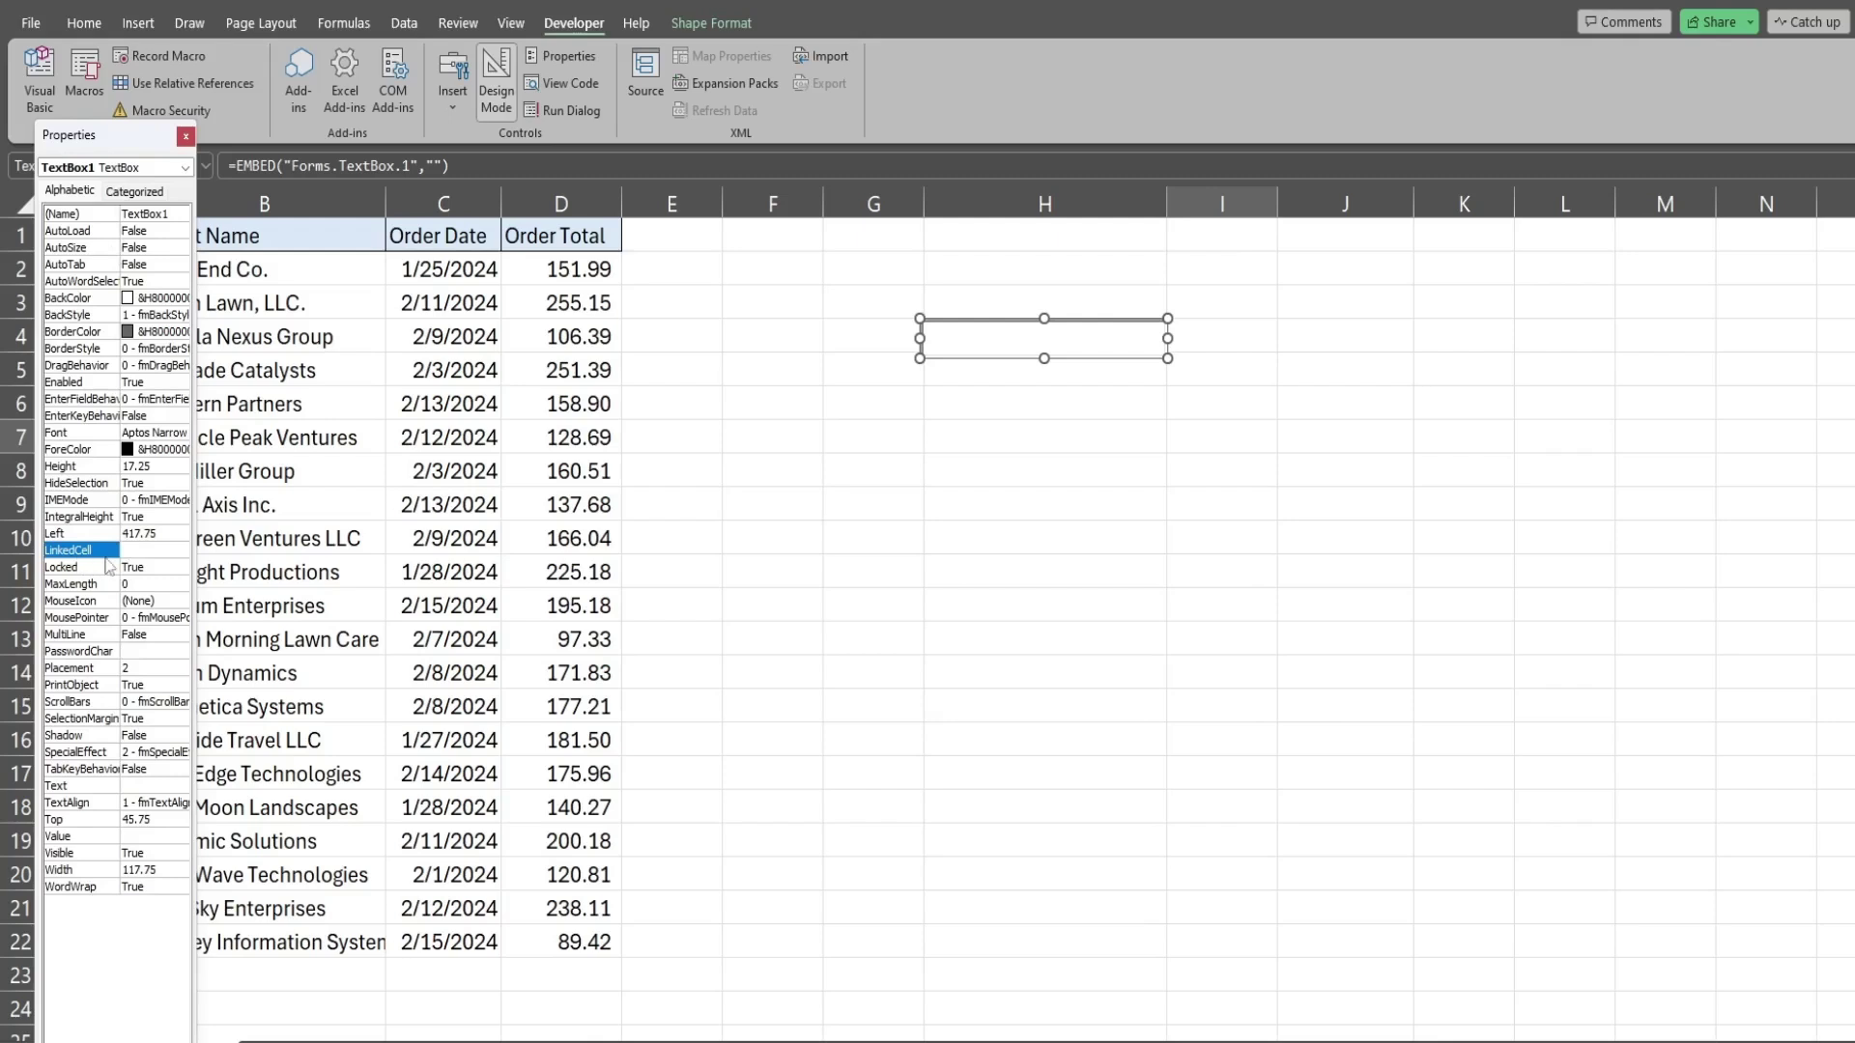
pyautogui.click(135, 550)
pyautogui.write('H2')
pyautogui.click(186, 137)
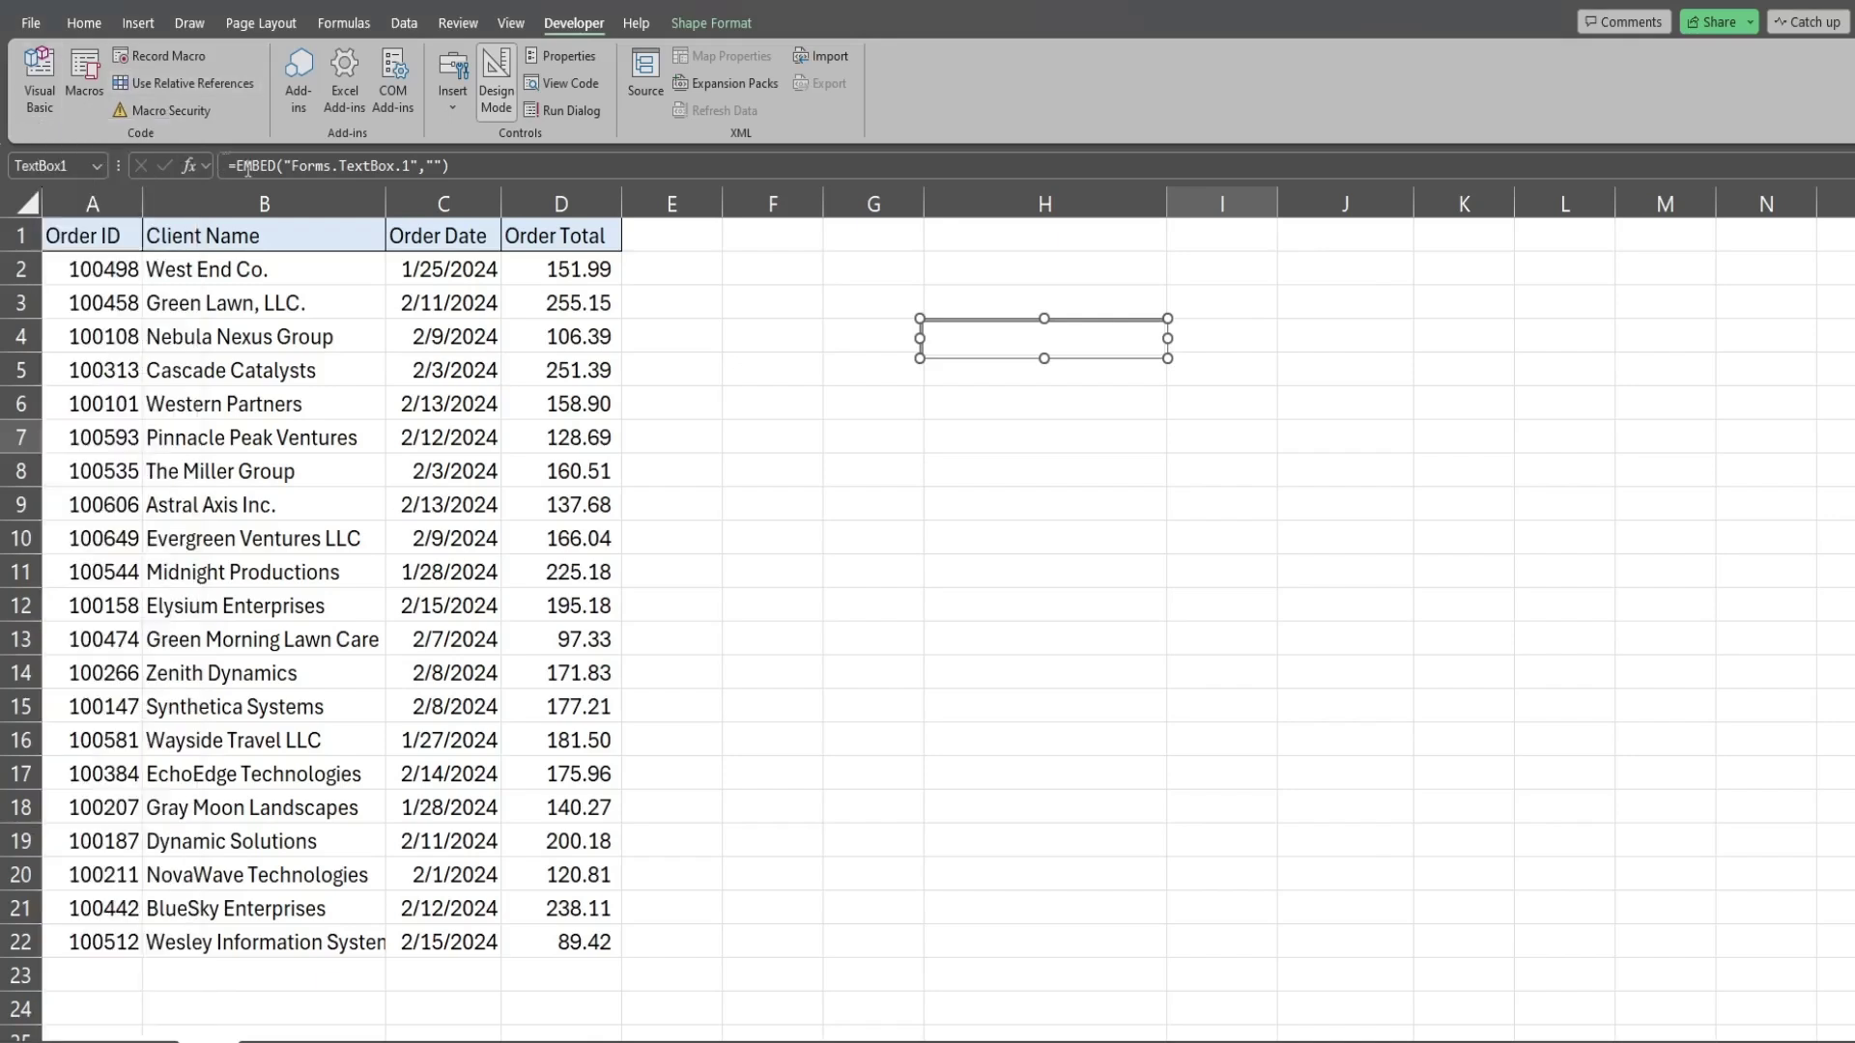
# - Turn off design mode and enter LLC in the search box, confirming H2 receives it
pyautogui.click(496, 101)
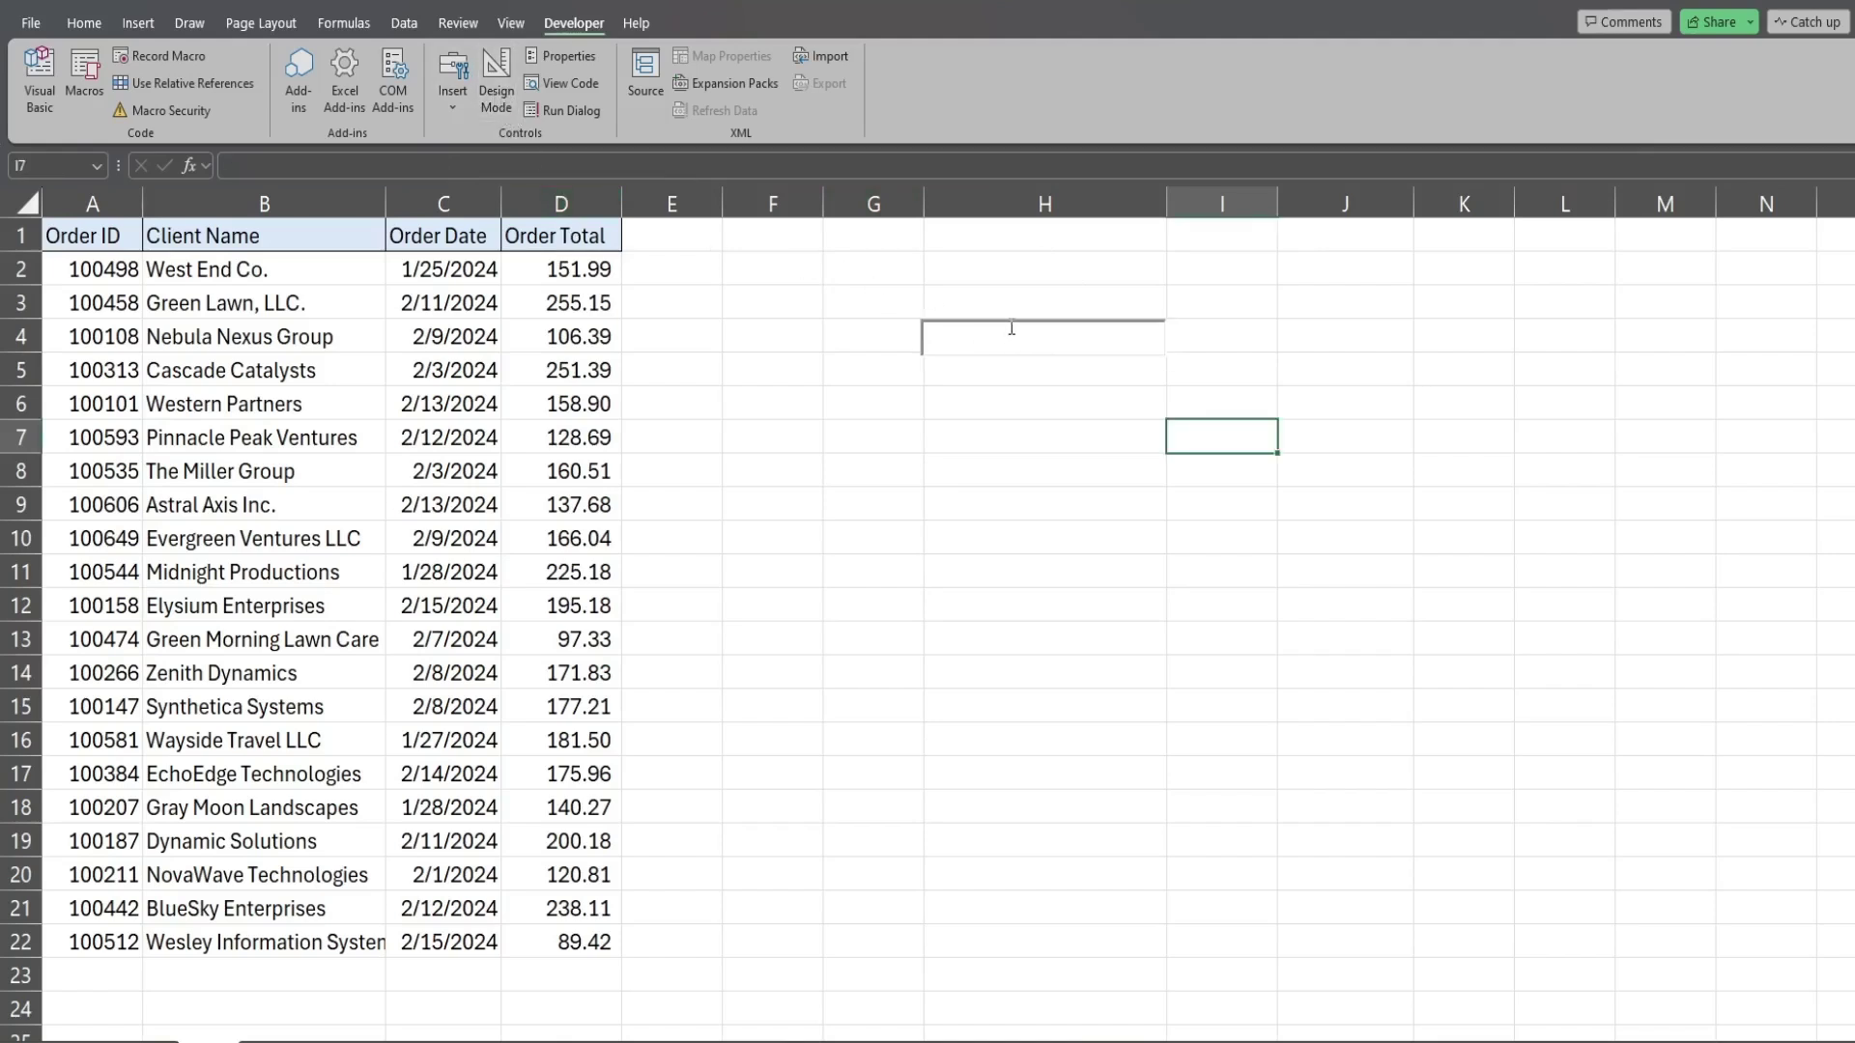
pyautogui.click(975, 336)
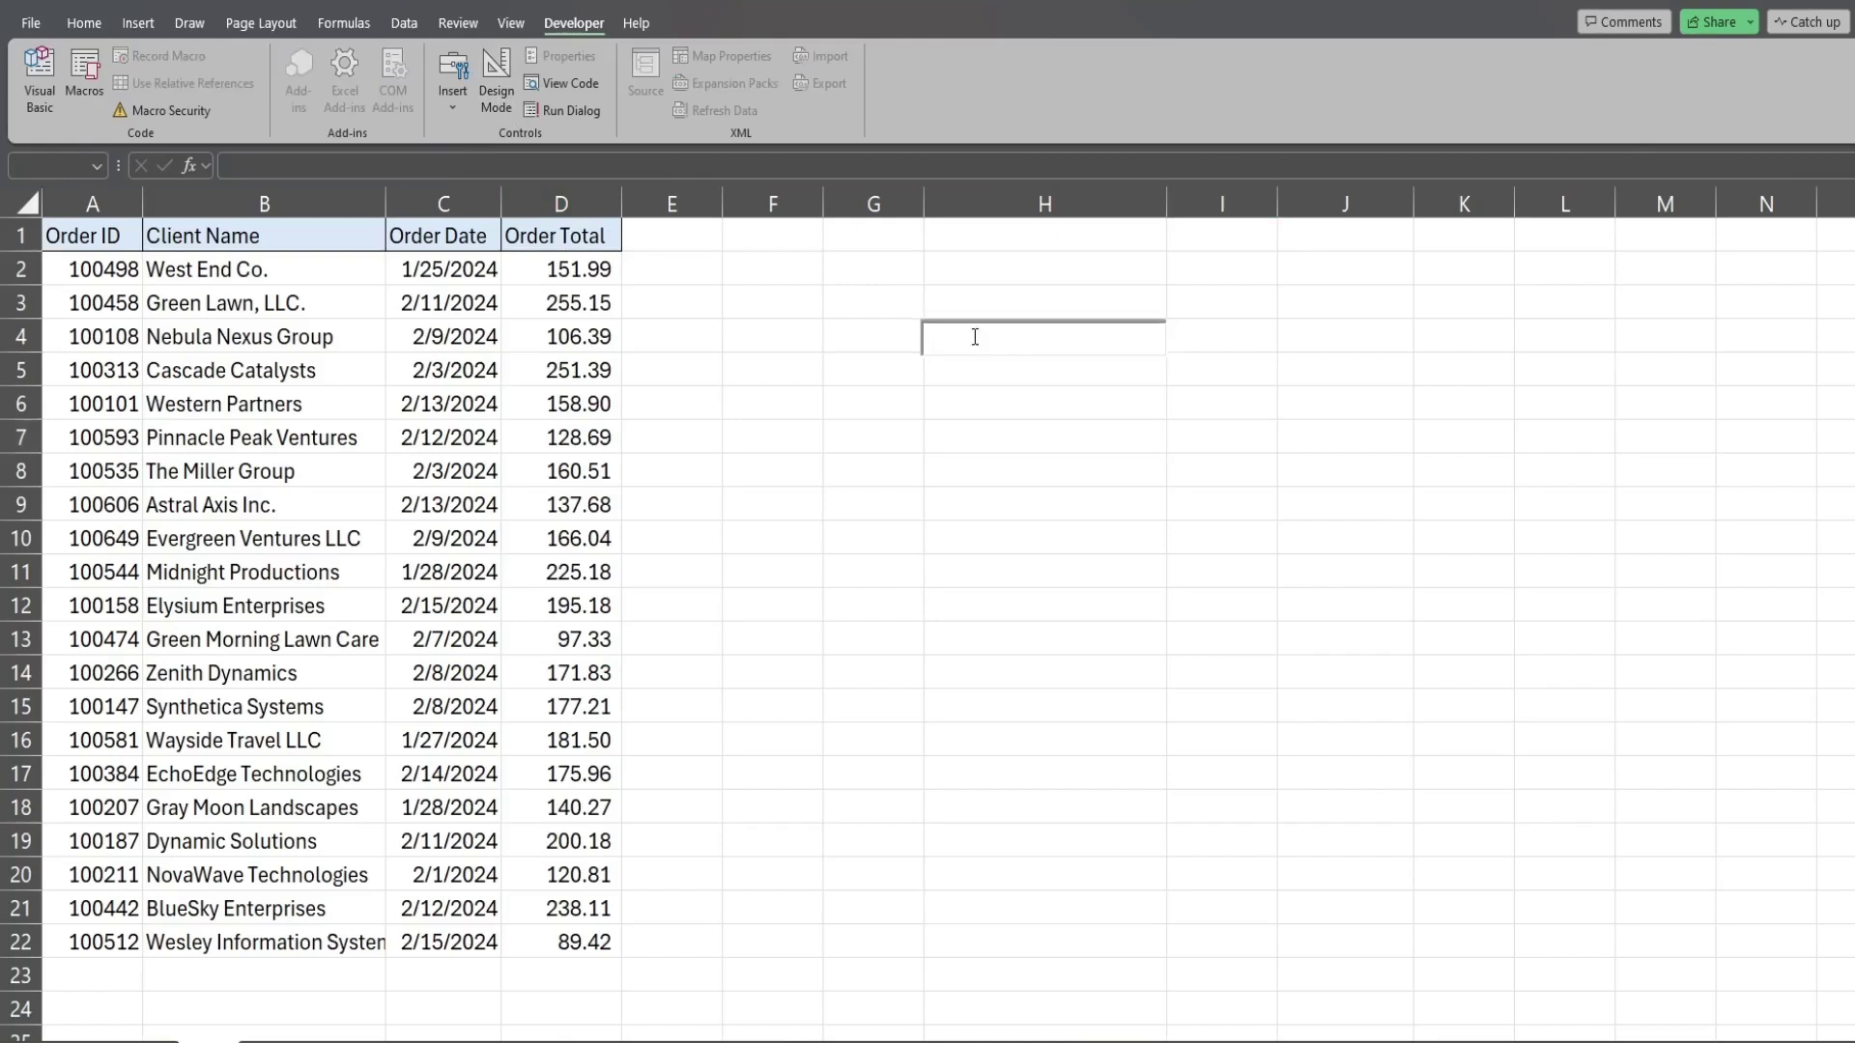
pyautogui.write('LLC')
pyautogui.click(969, 266)
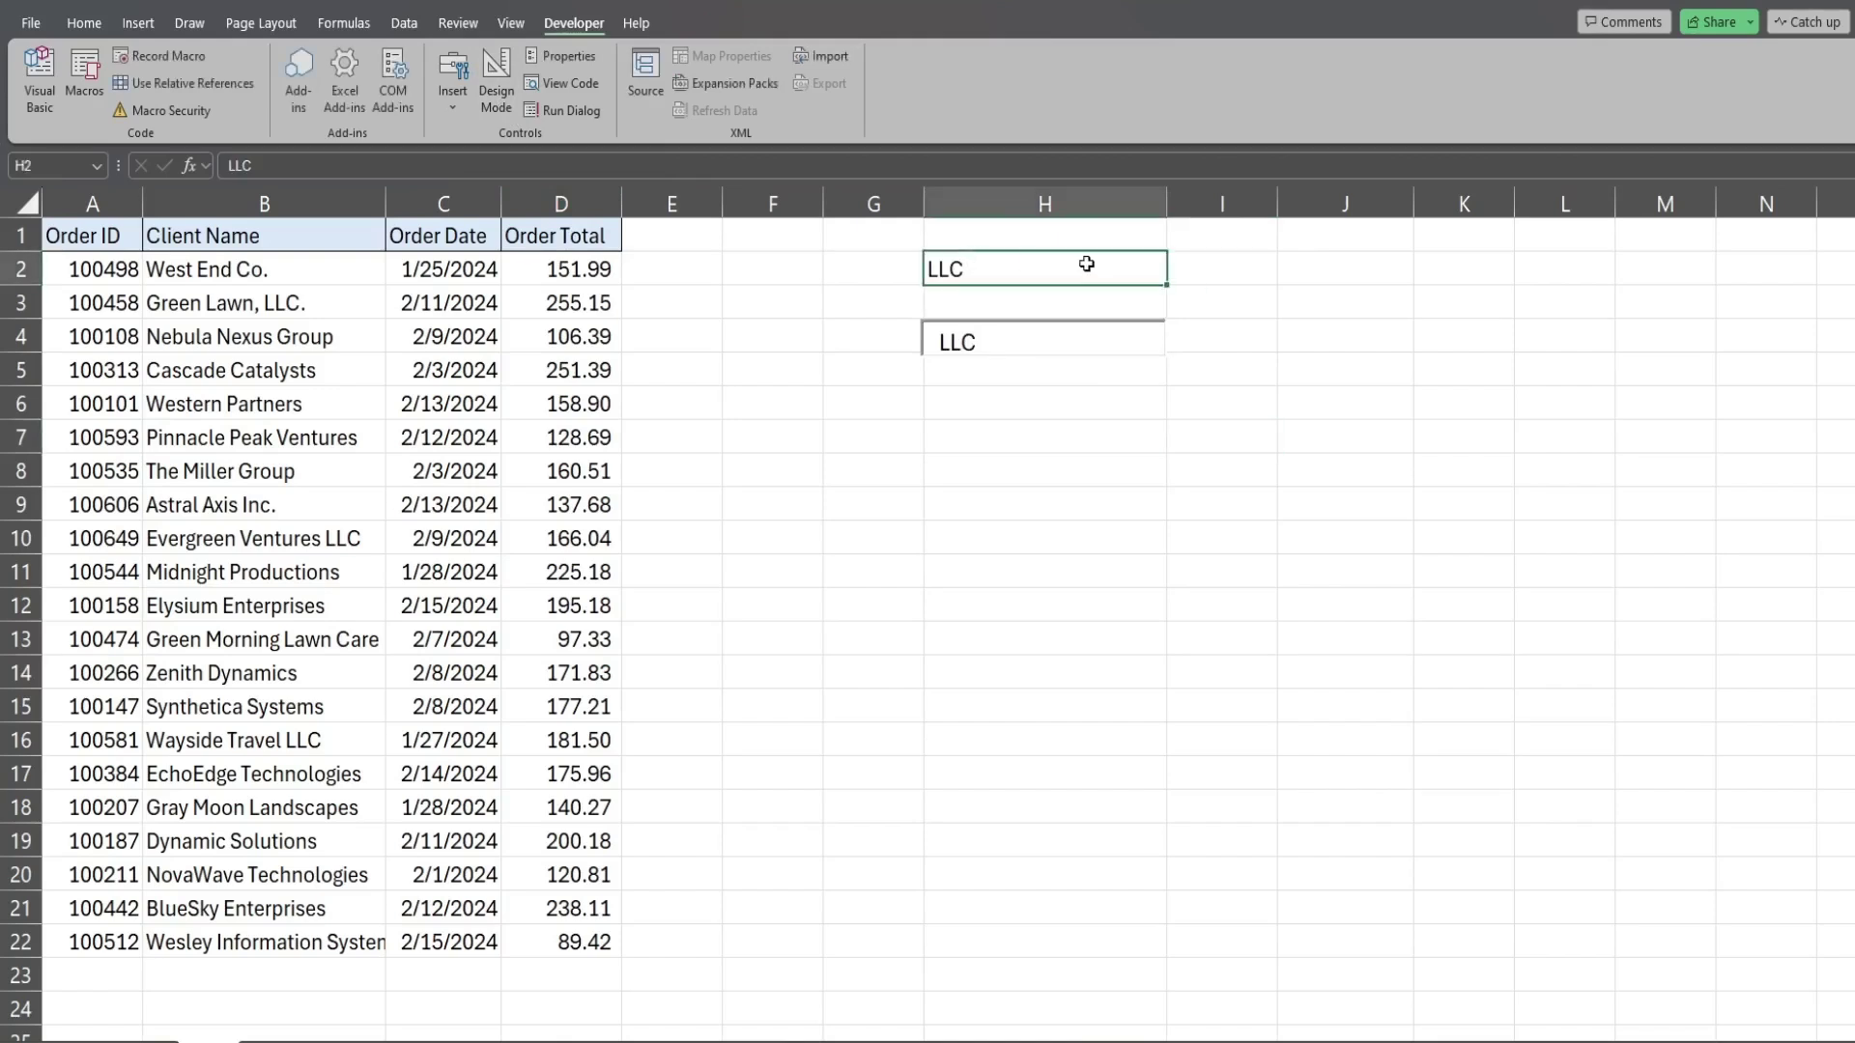
pyautogui.click(1025, 376)
# - Reposition the search box over cell H2 in design mode, then turn design mode off
pyautogui.click(496, 90)
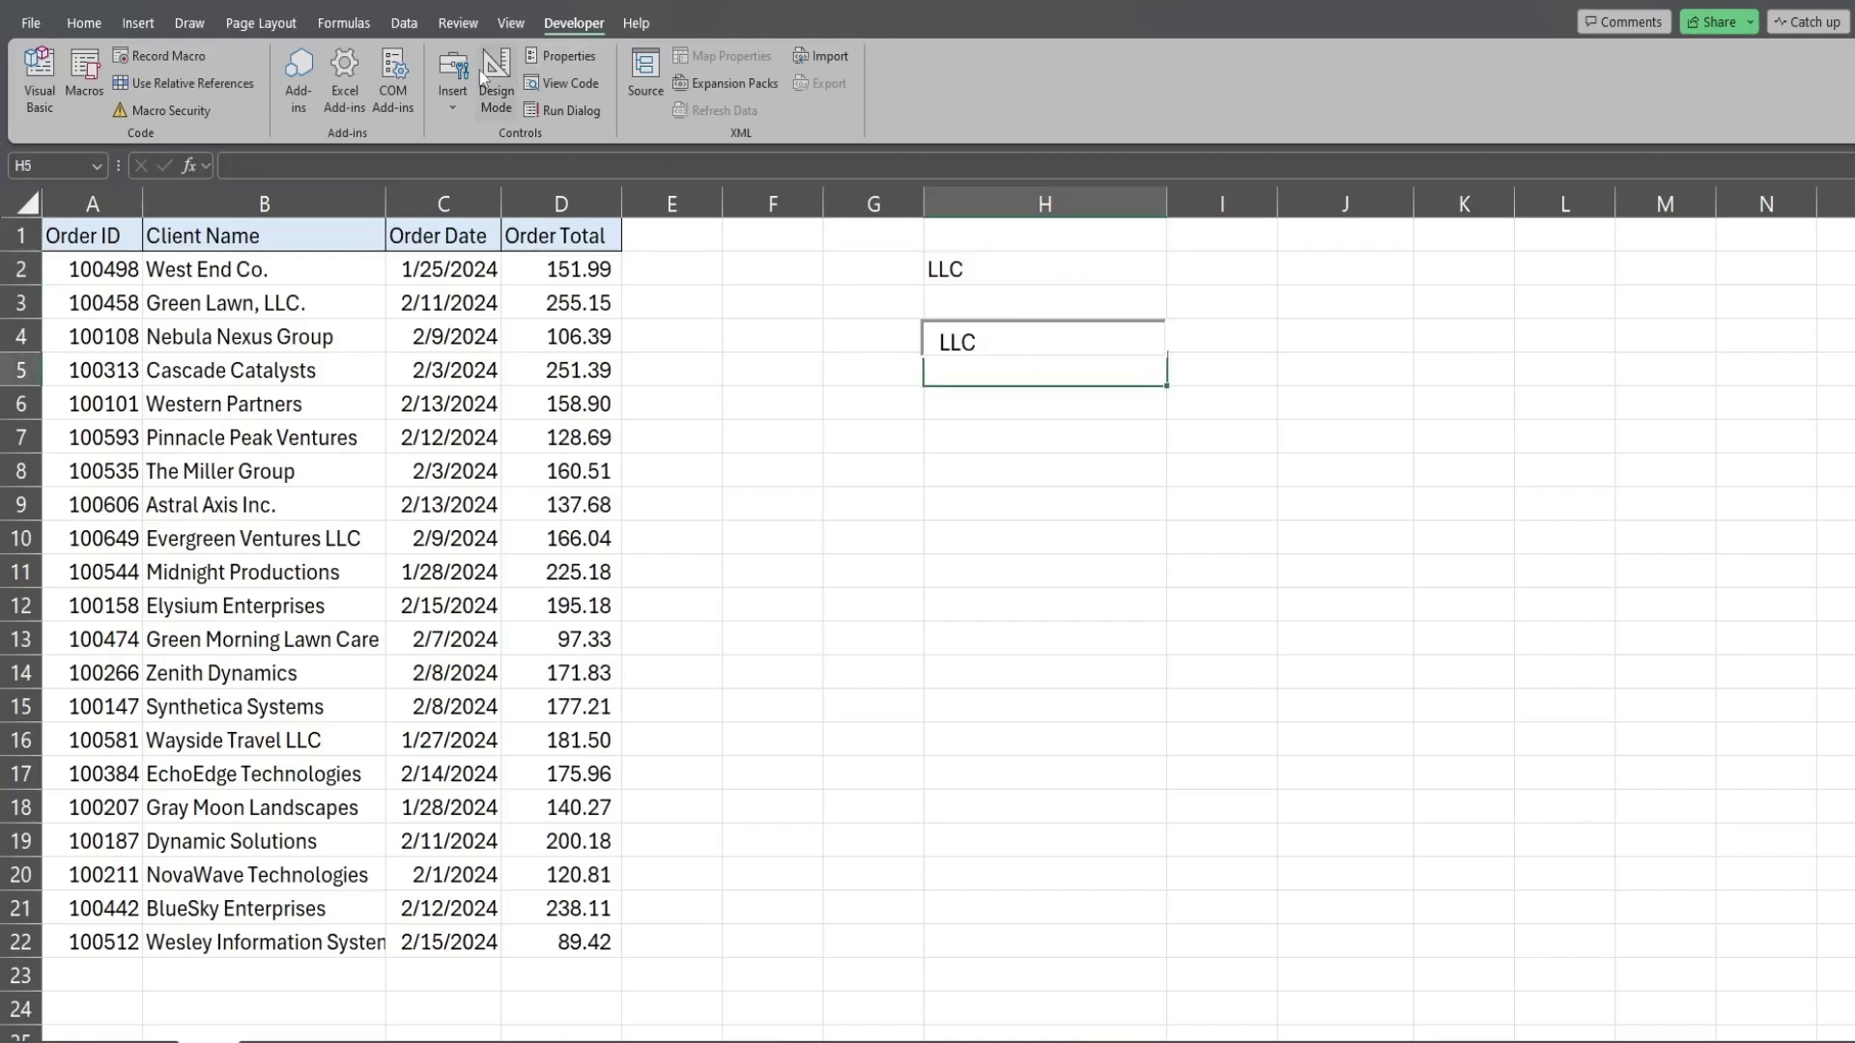
pyautogui.moveTo(1010, 324); pyautogui.dragTo(1014, 253)
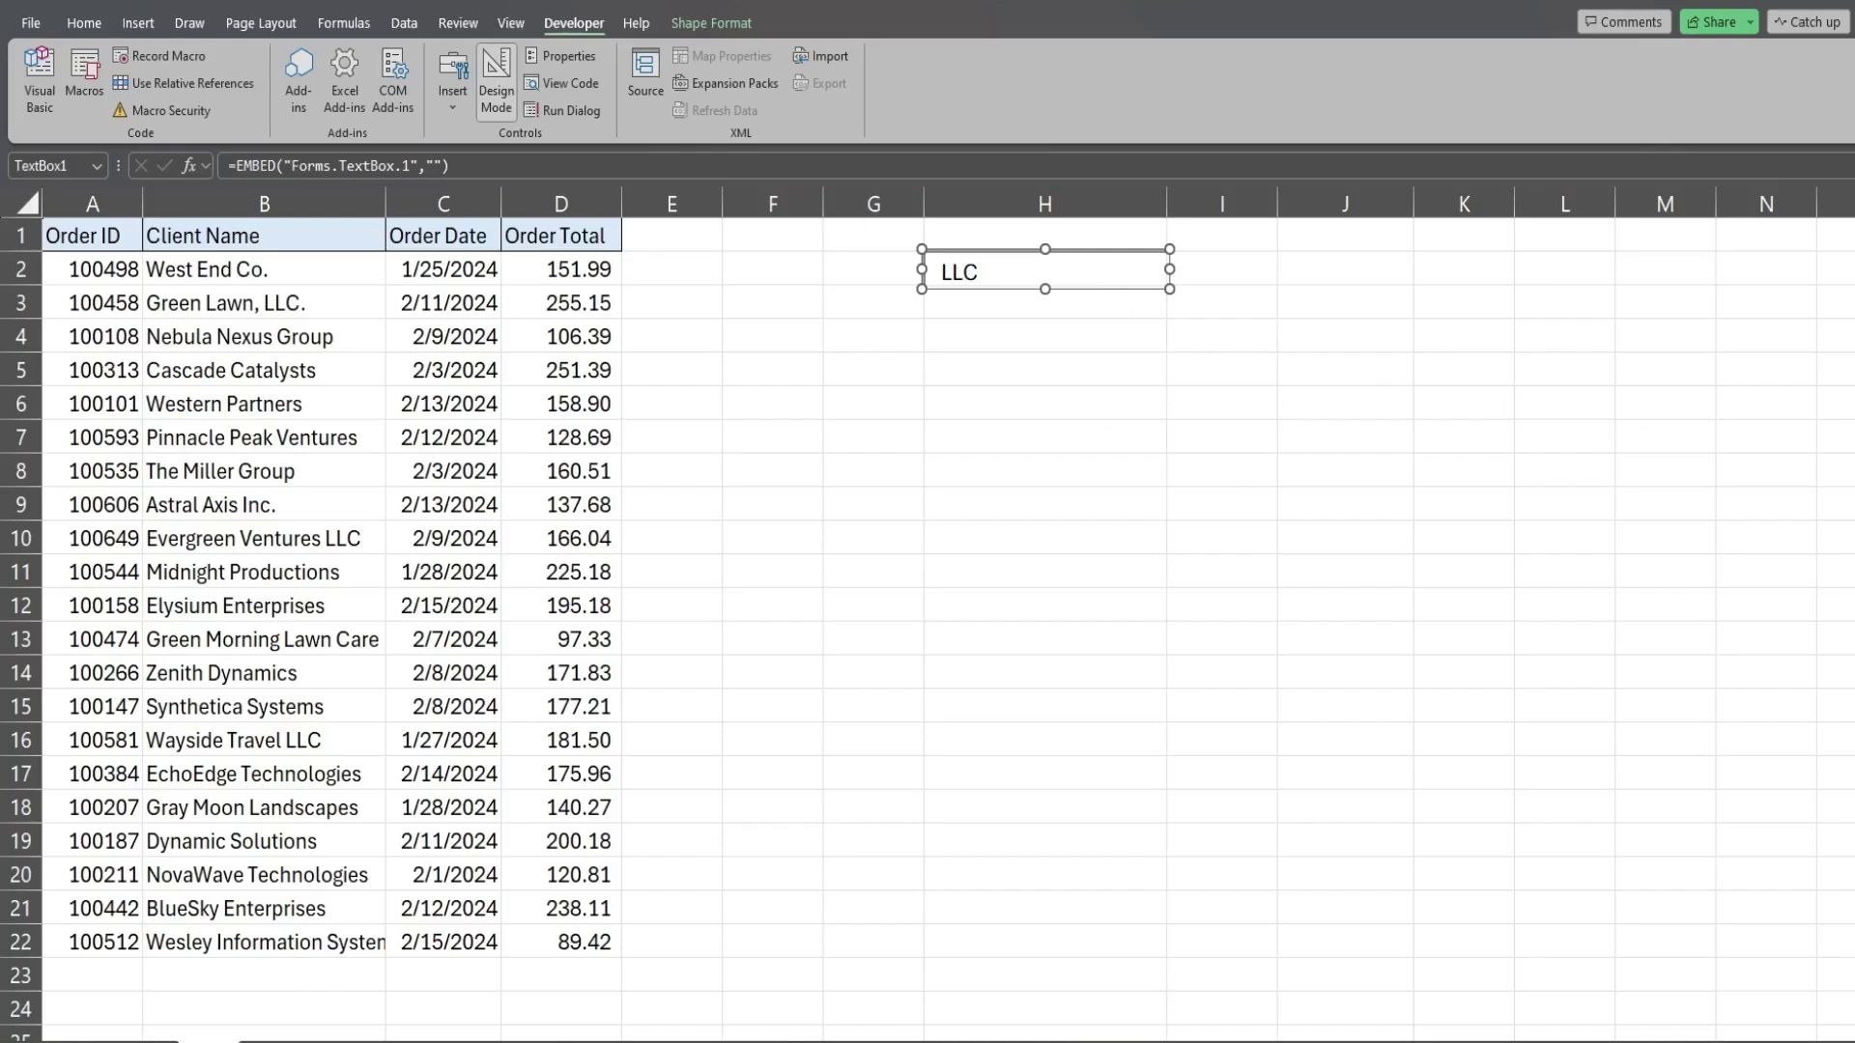
pyautogui.click(1045, 404)
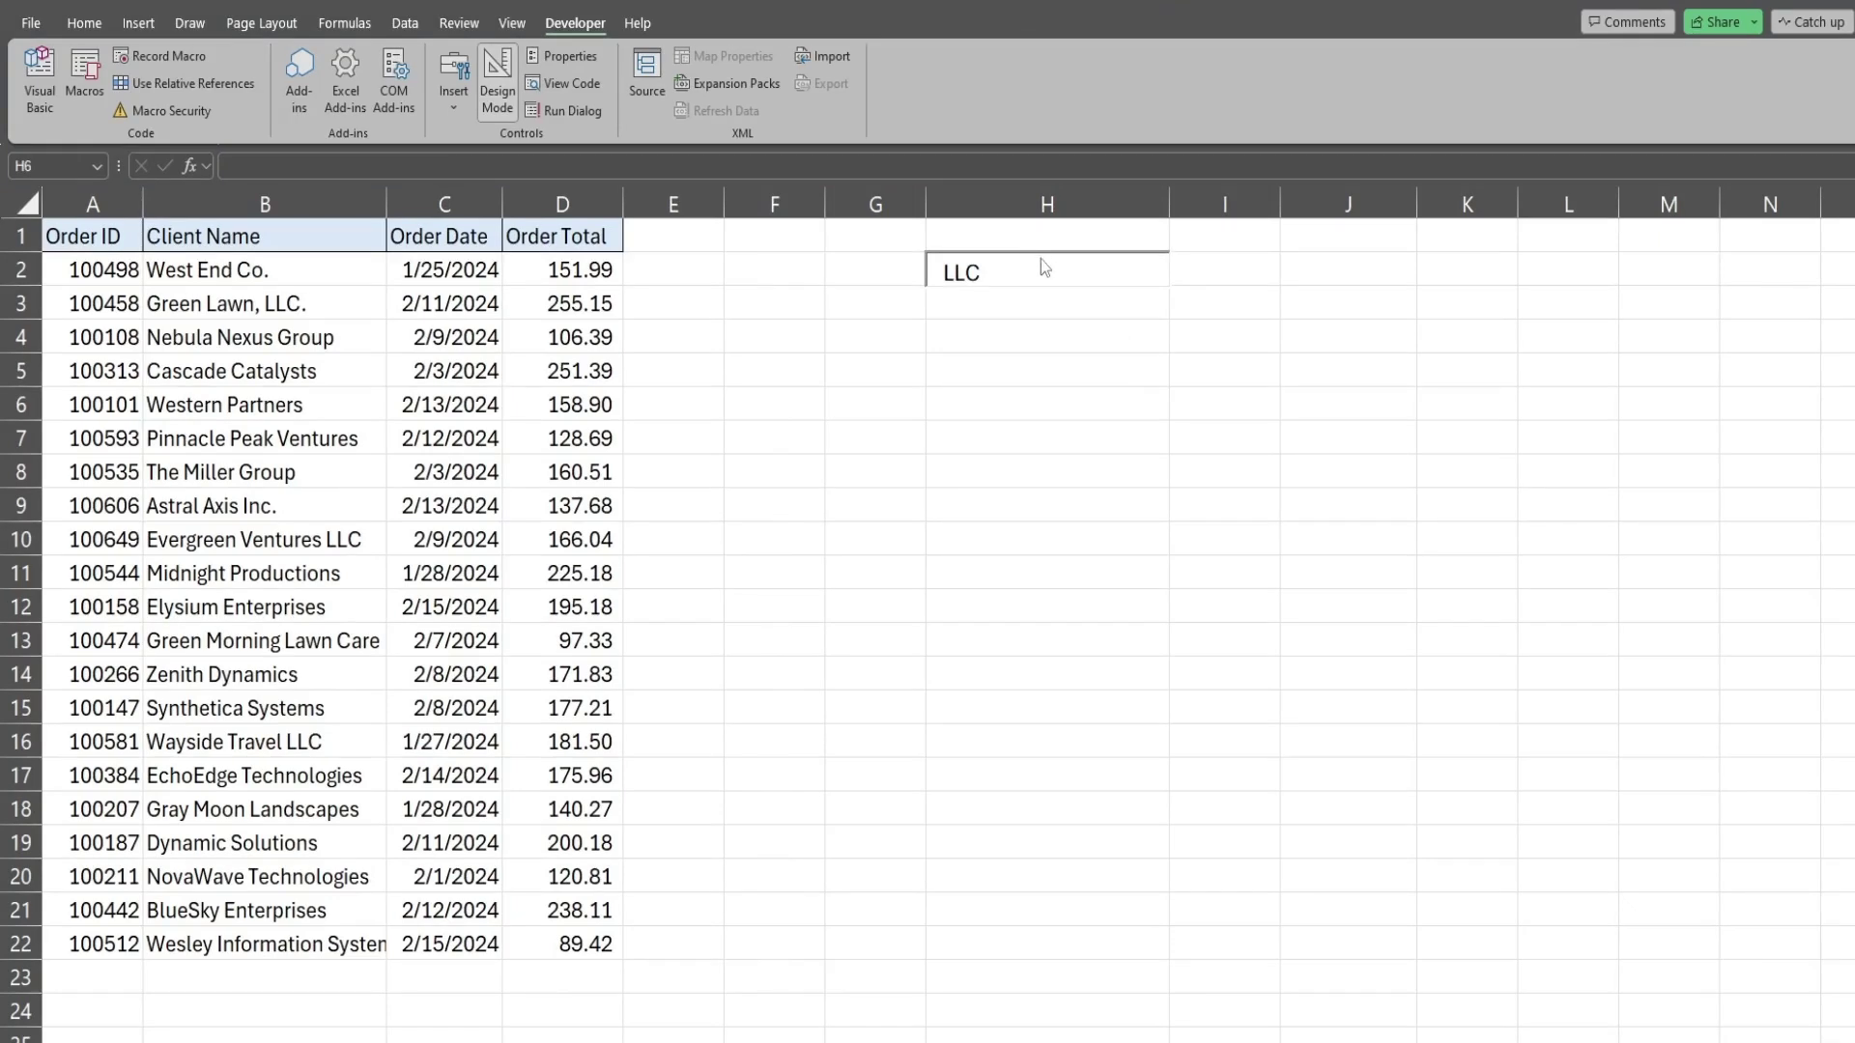
pyautogui.click(495, 75)
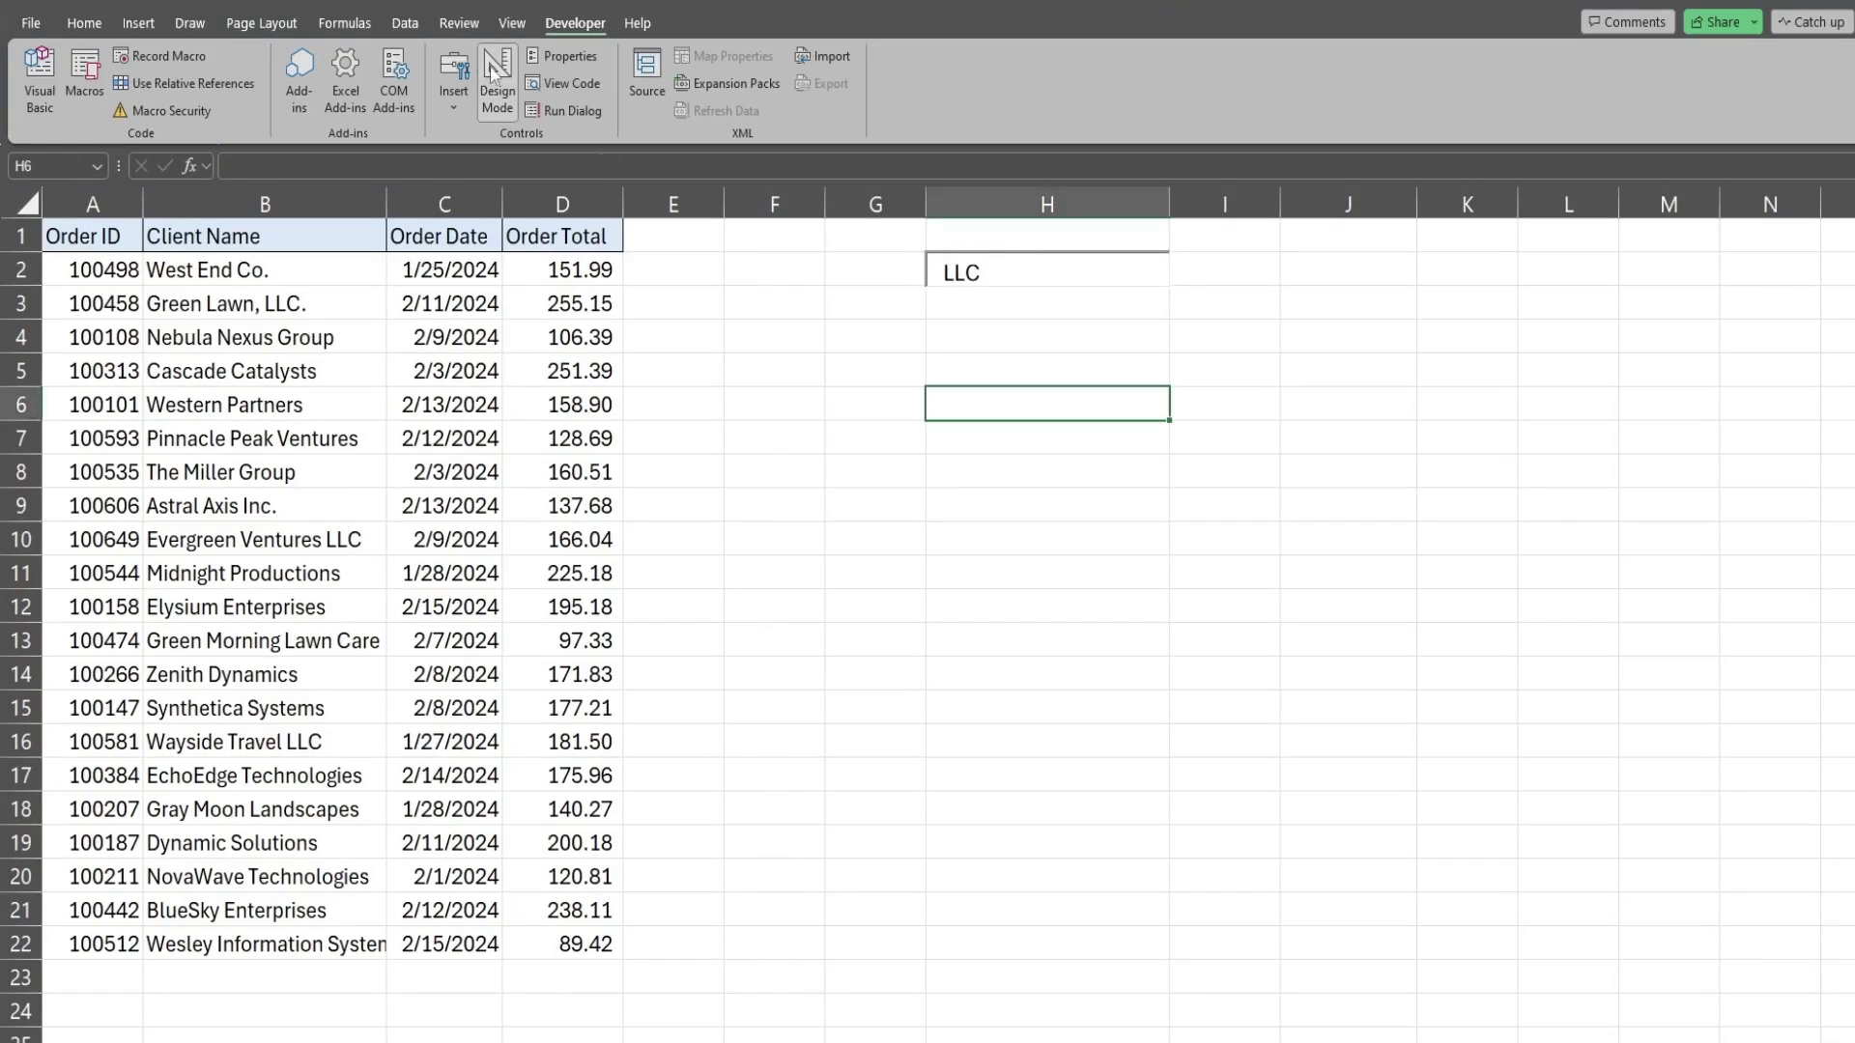
# - Enter =FILTER(A2:D22,ISNUMBER(SEARCH(H2,B2:B22 in G4
pyautogui.click(856, 330)
pyautogui.write('=')
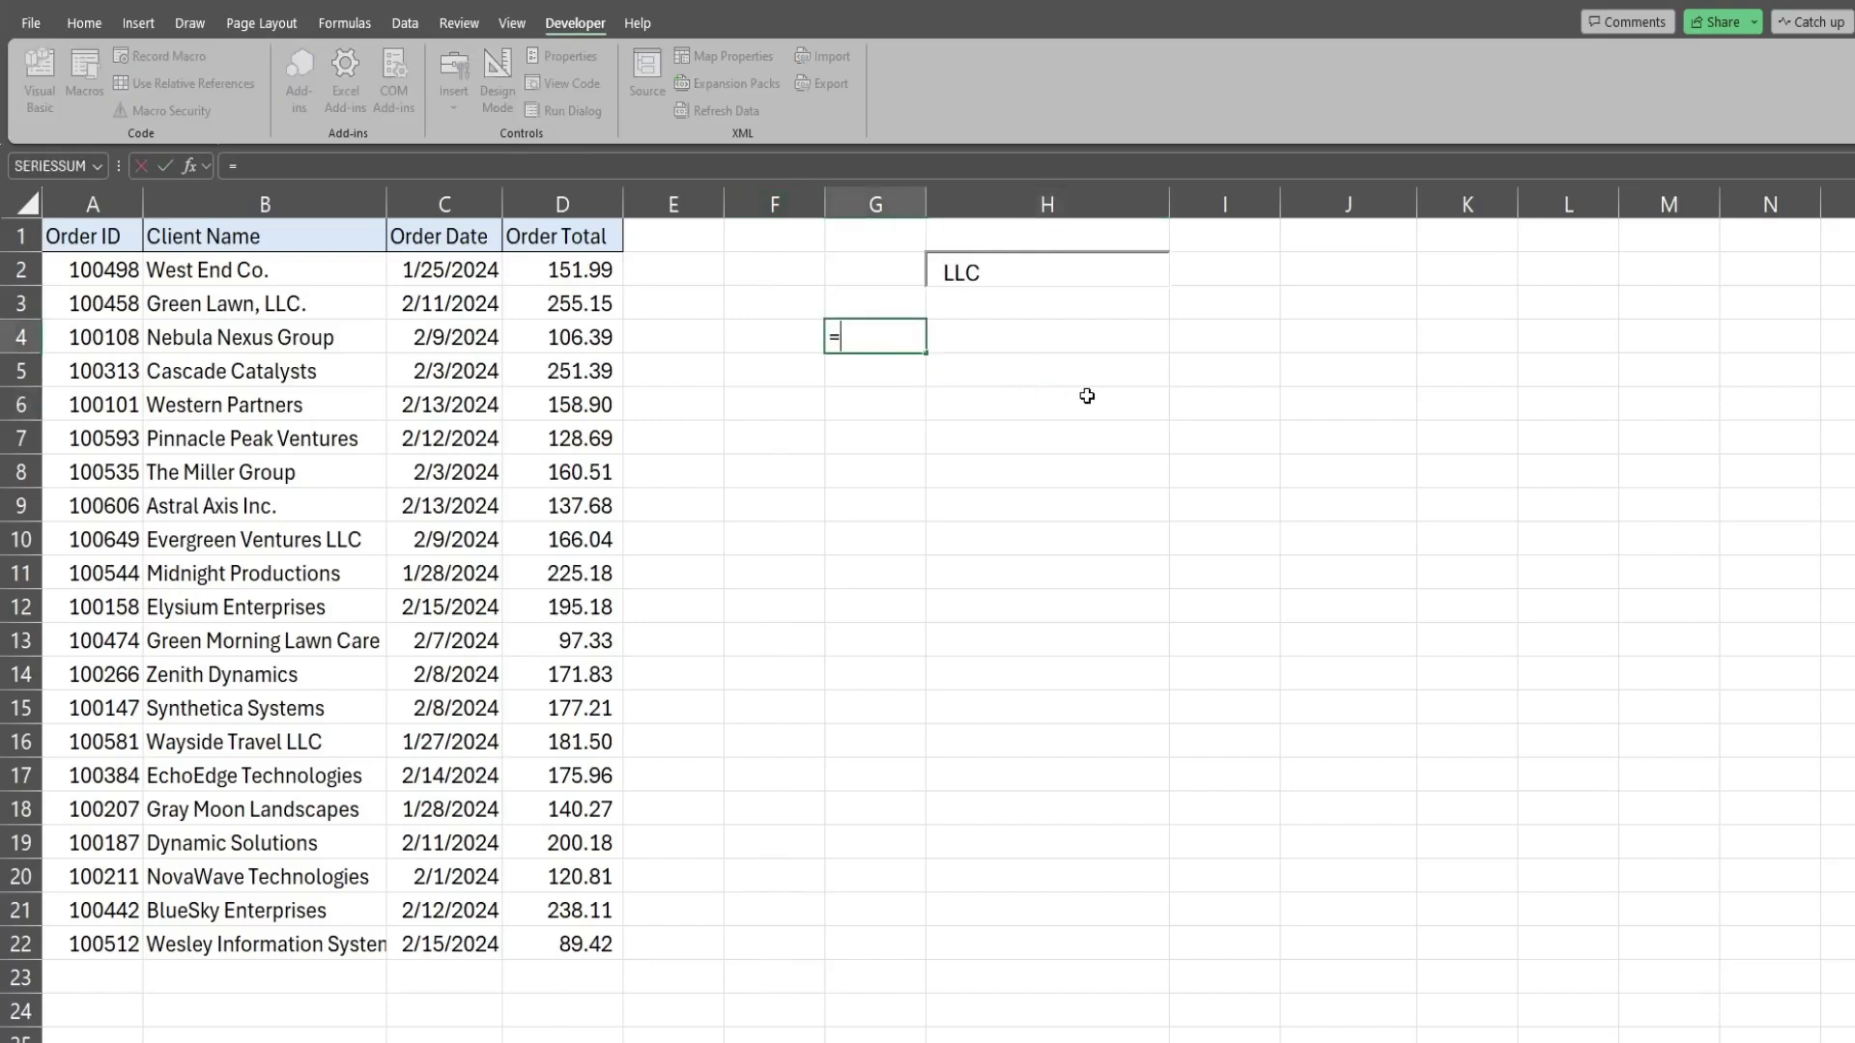
pyautogui.write('Filter')
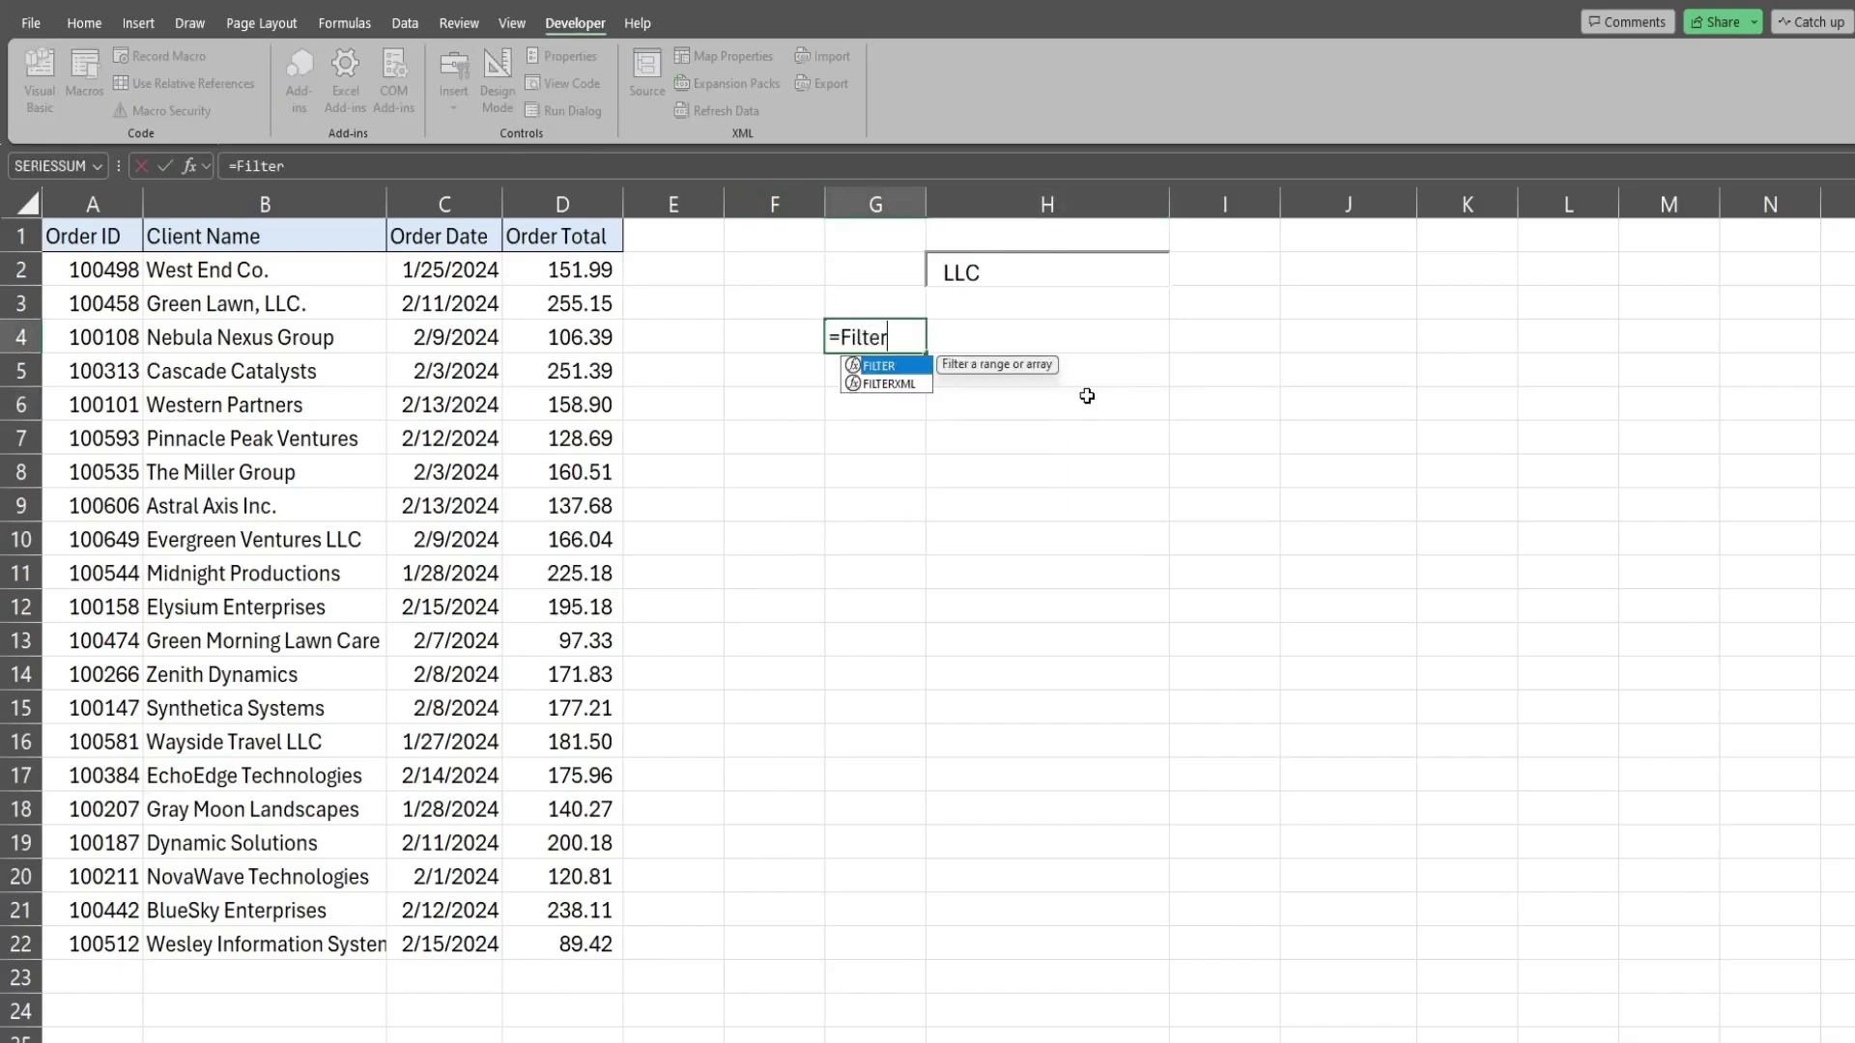
pyautogui.press('Tab')
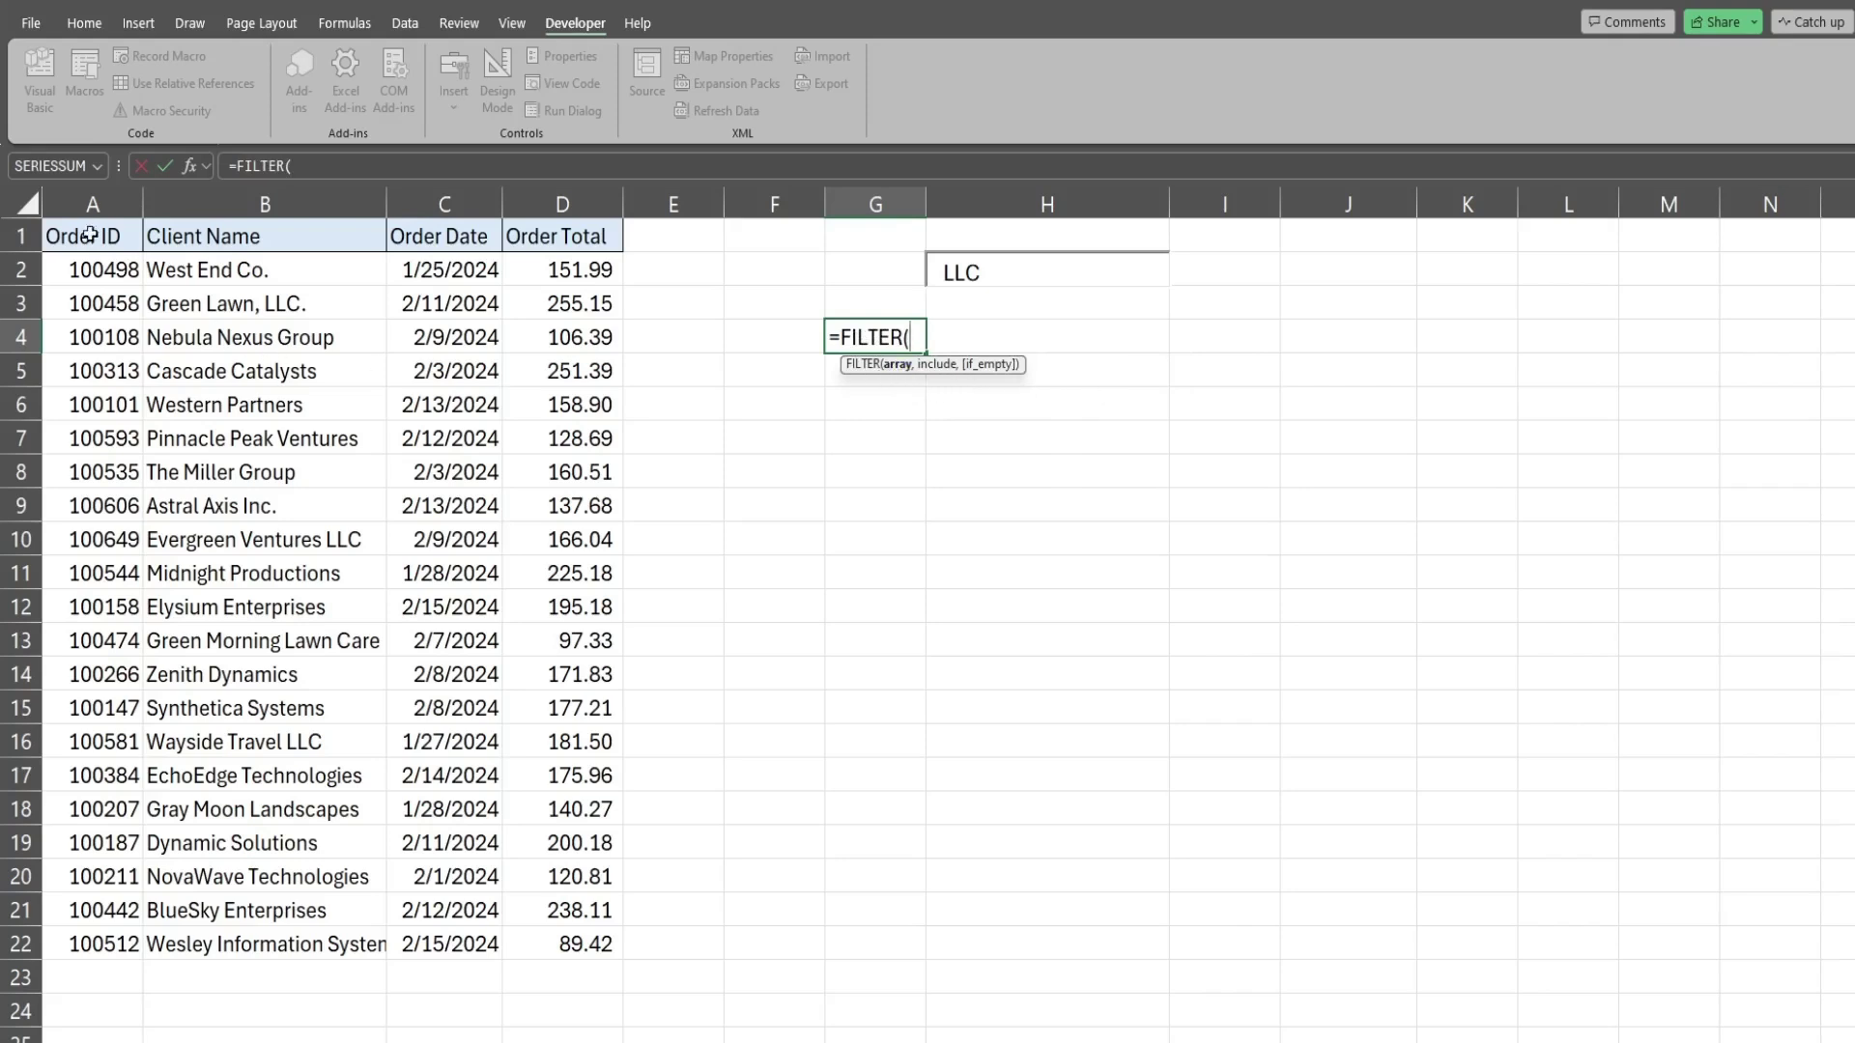
pyautogui.moveTo(73, 269); pyautogui.dragTo(556, 959)
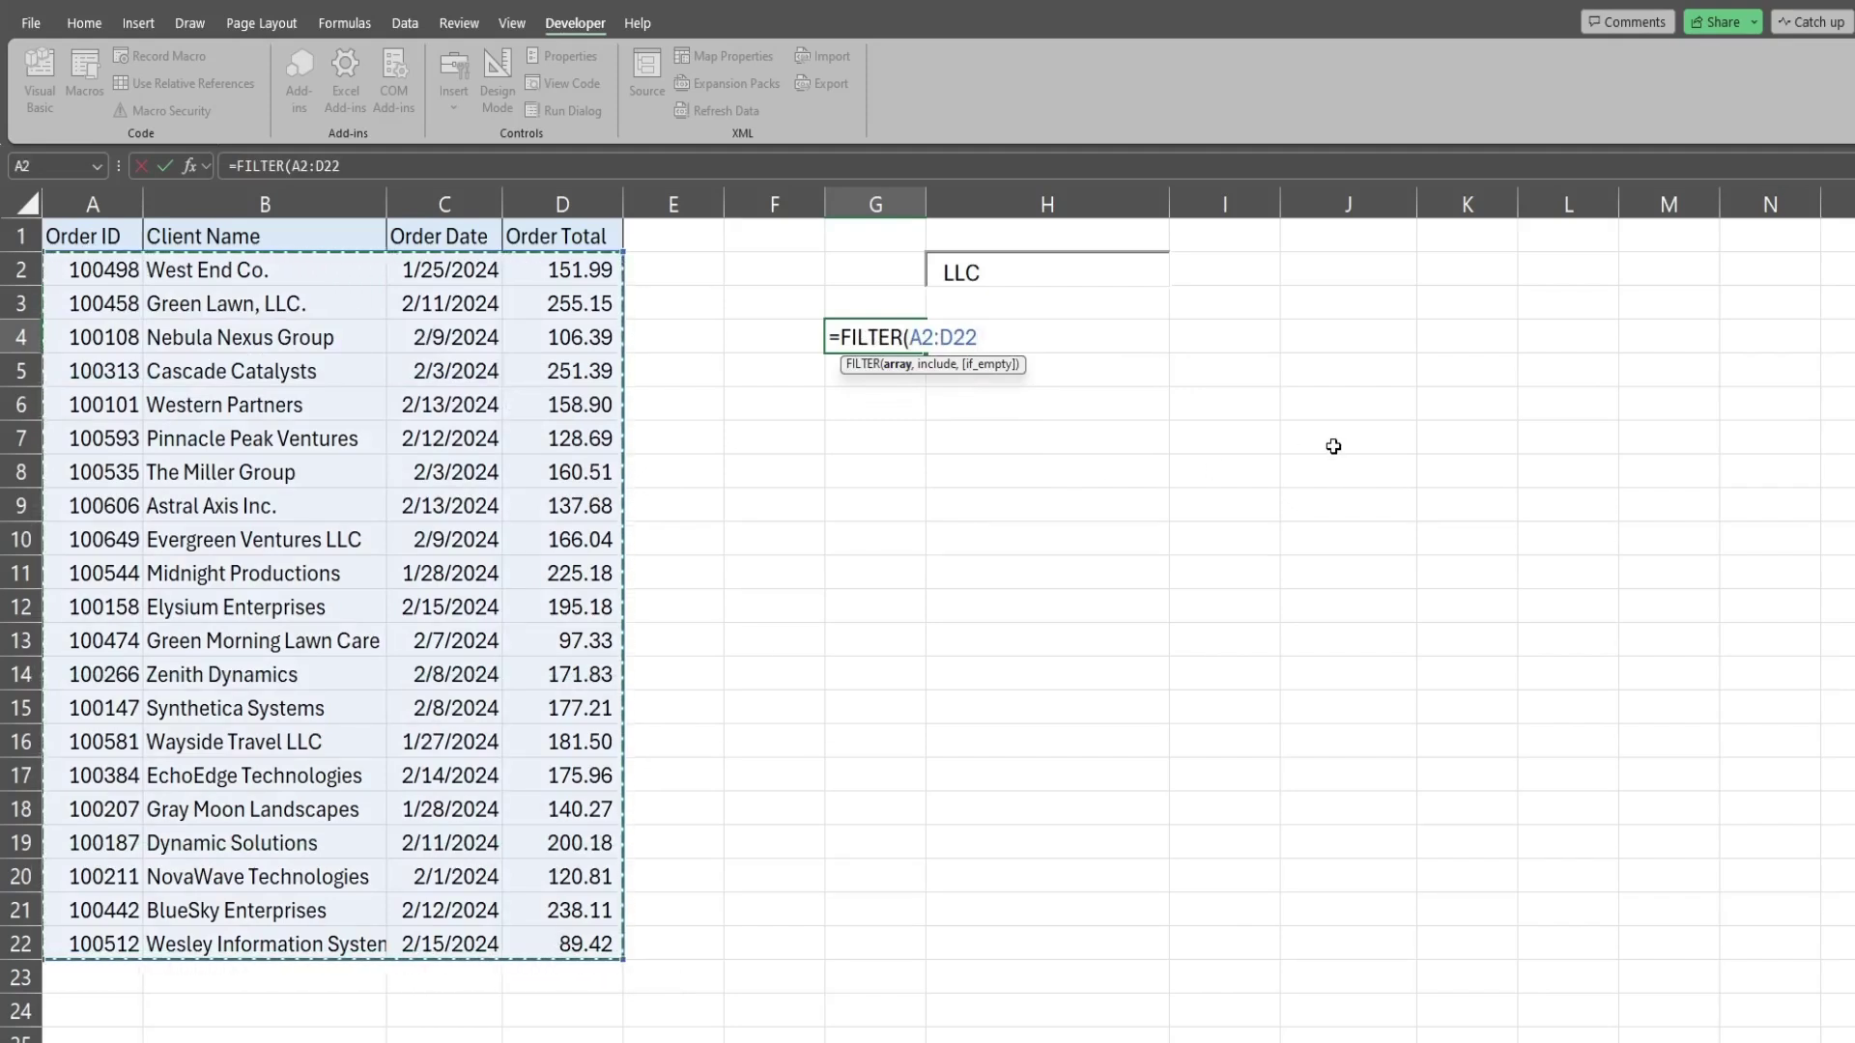
pyautogui.write(',')
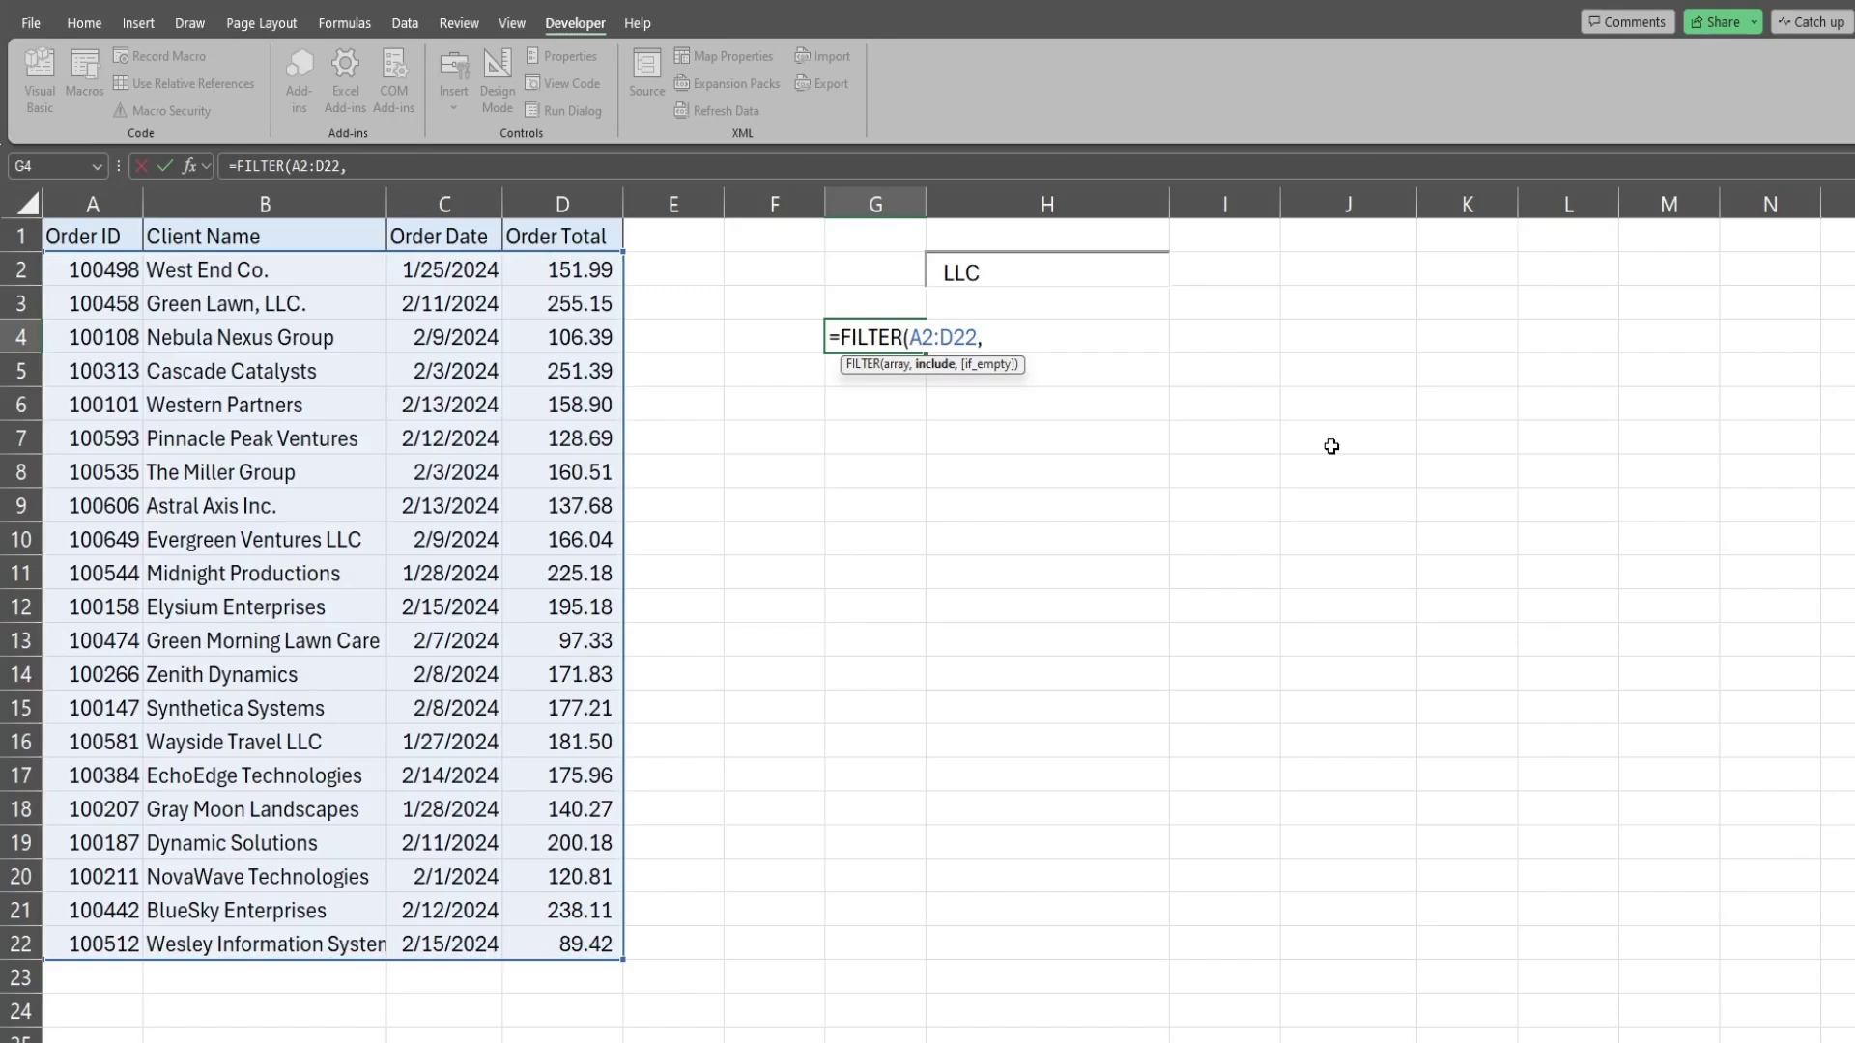
pyautogui.write('Isnum')
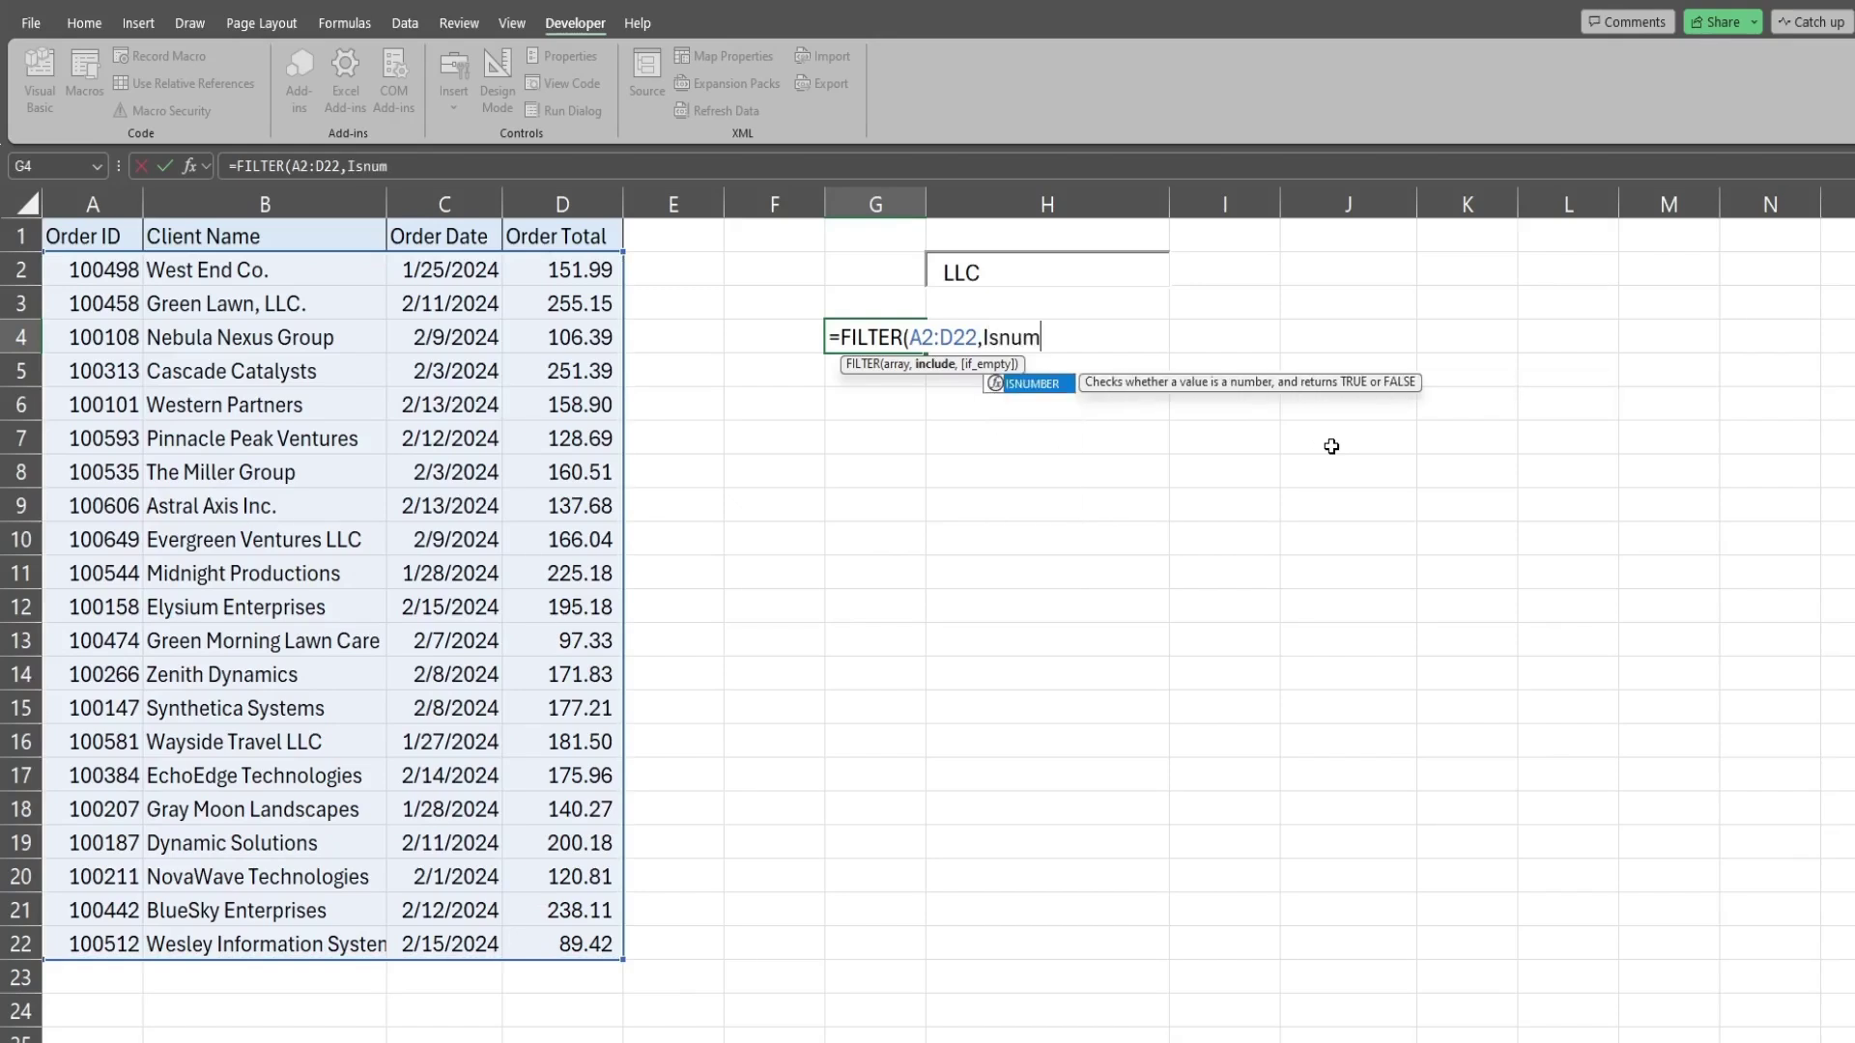
pyautogui.press('Tab')
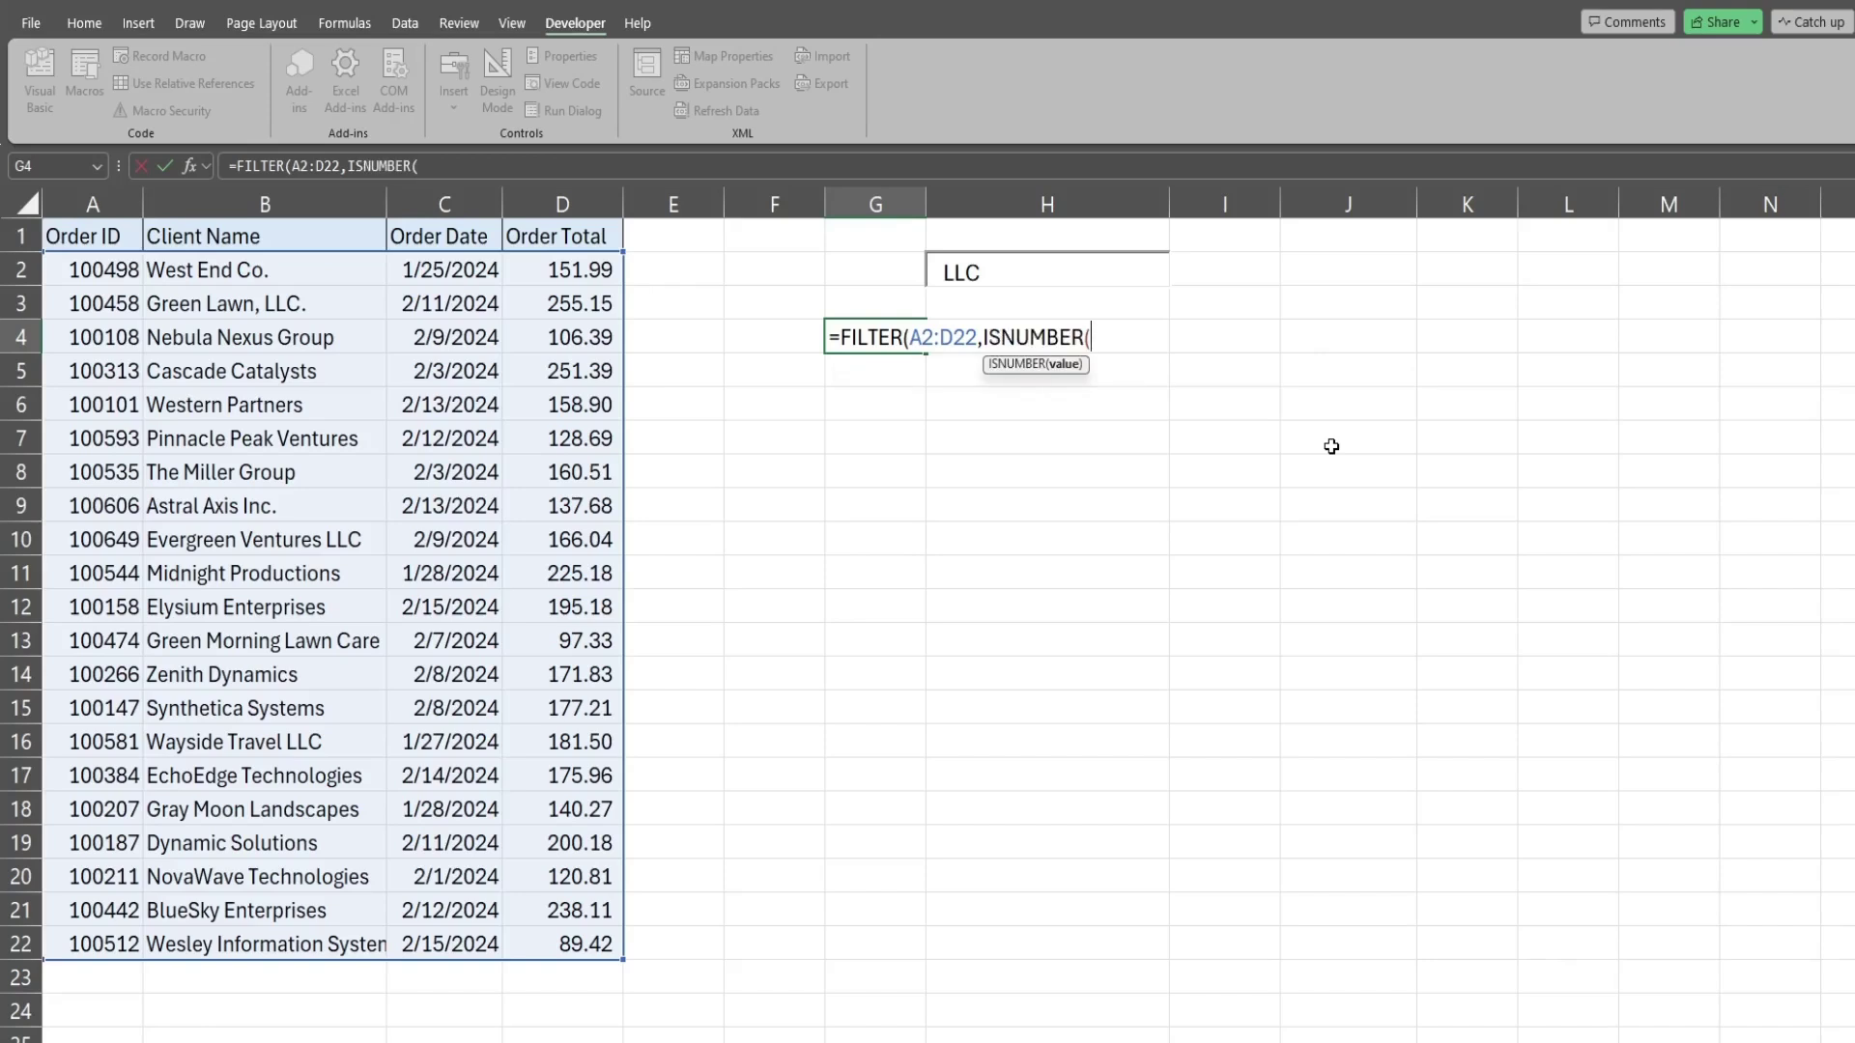
pyautogui.write('Sear')
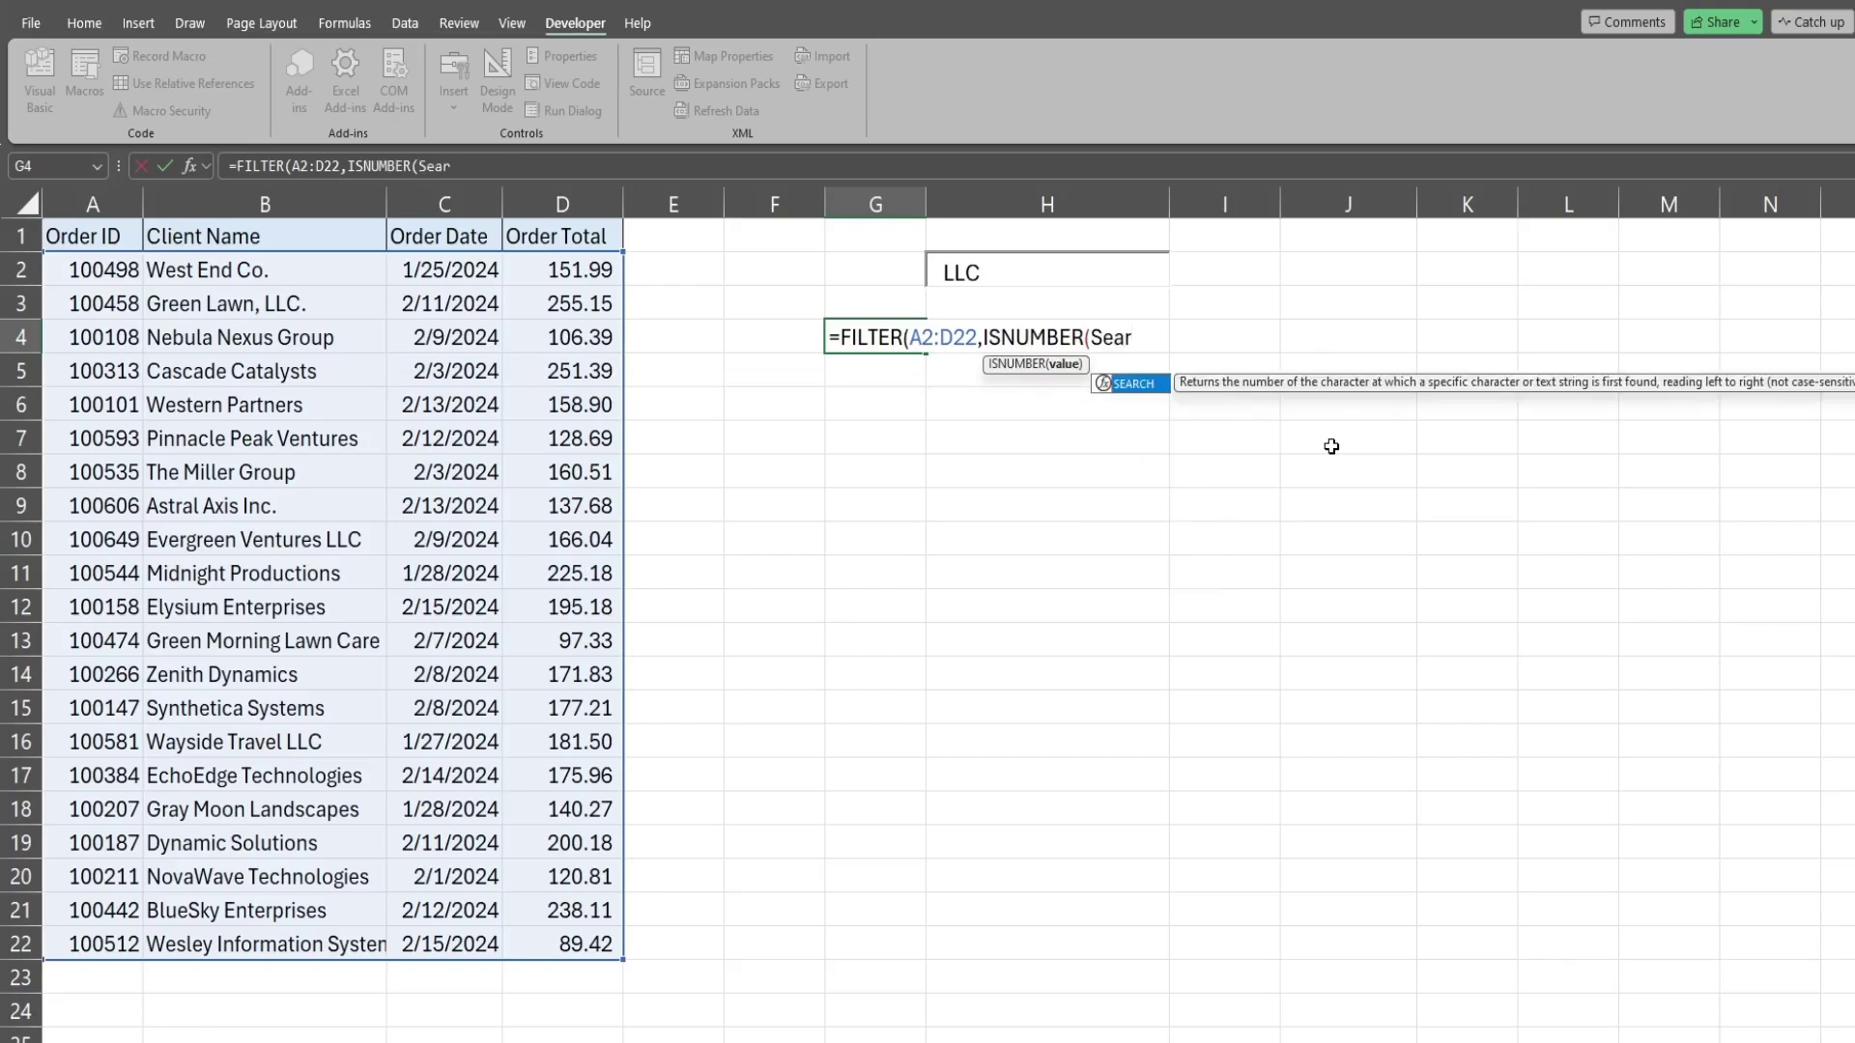
pyautogui.press('Tab')
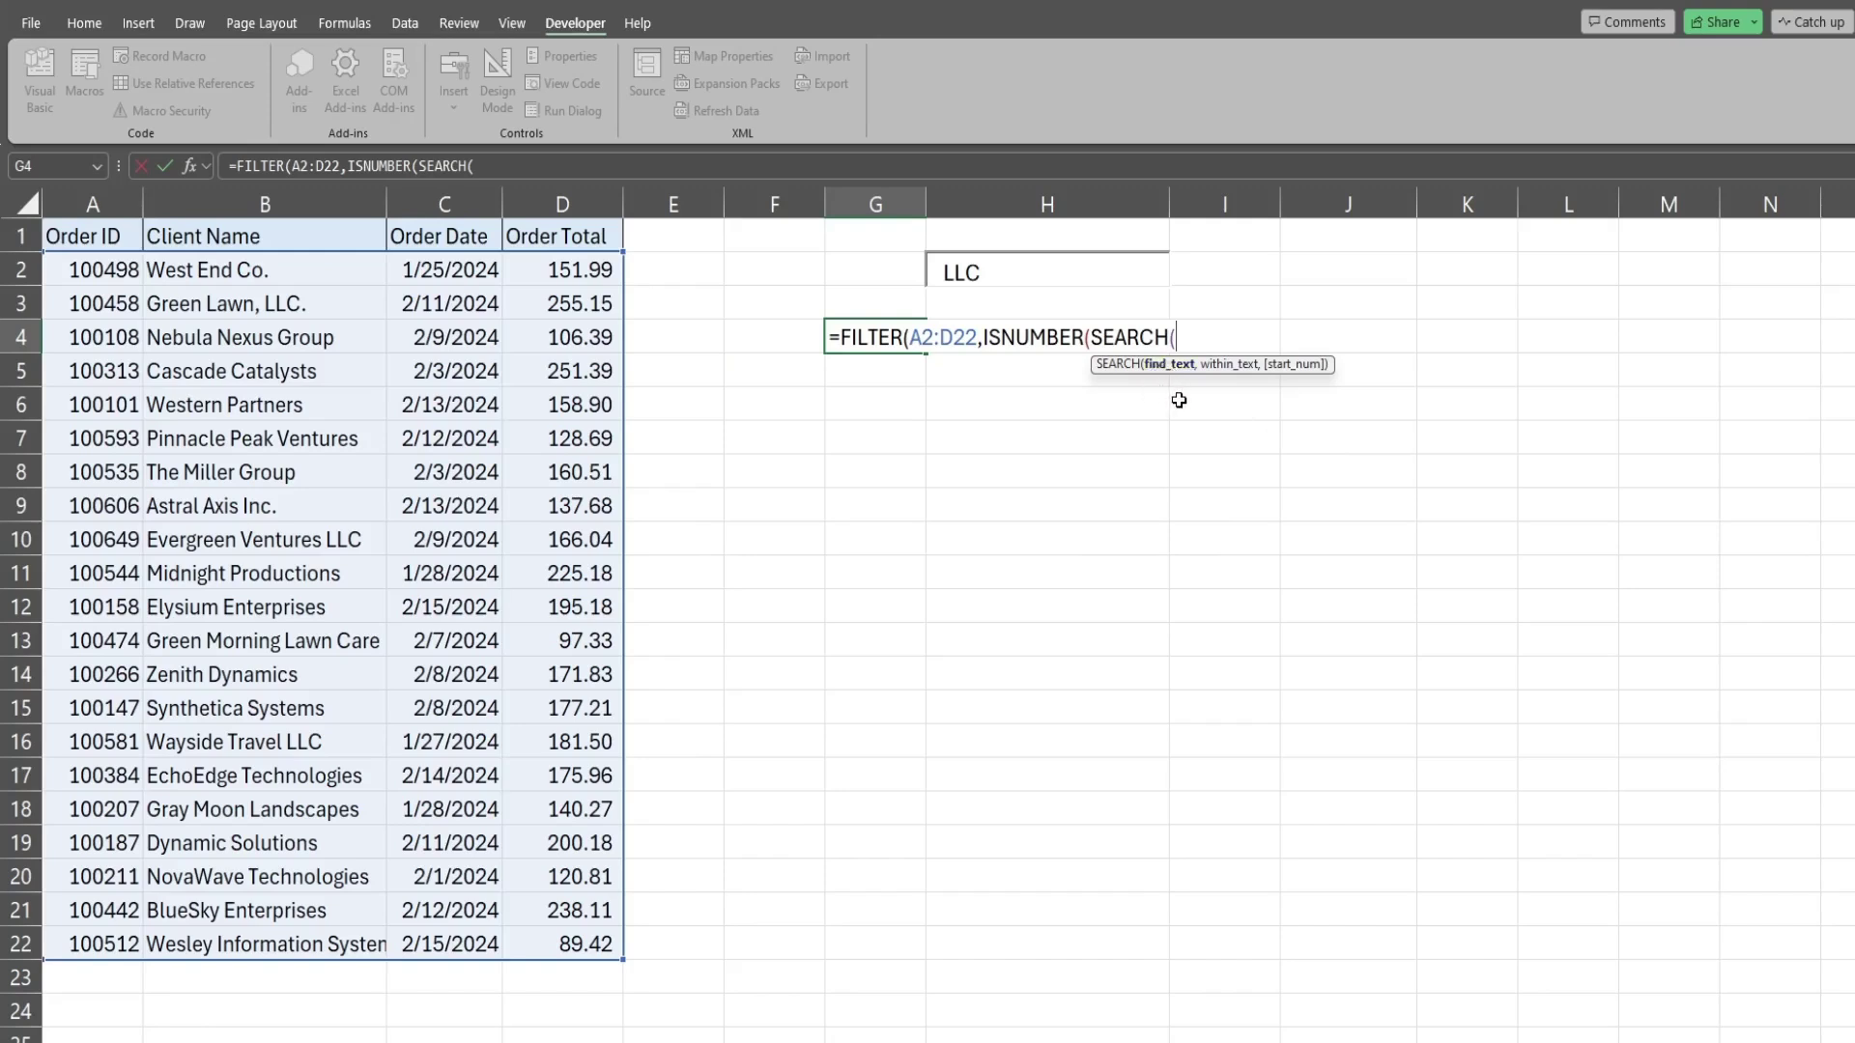
pyautogui.write('H')
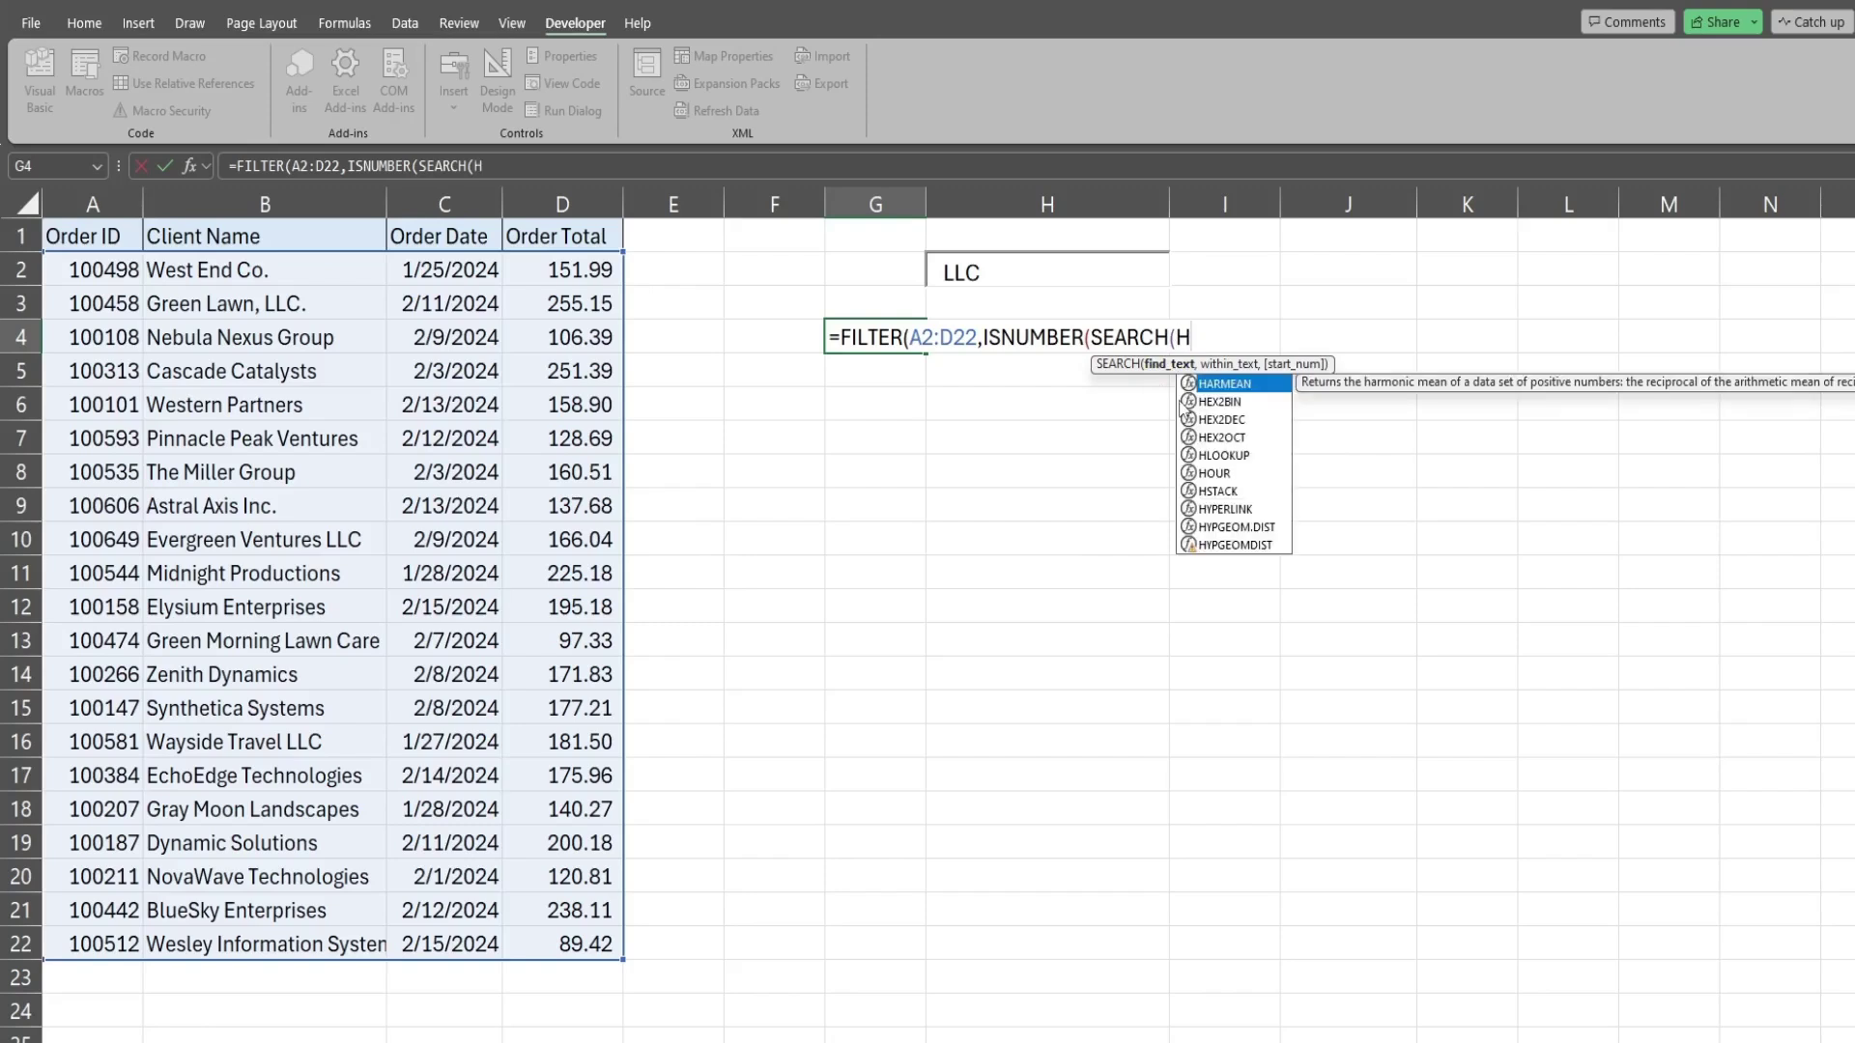
pyautogui.write('2,')
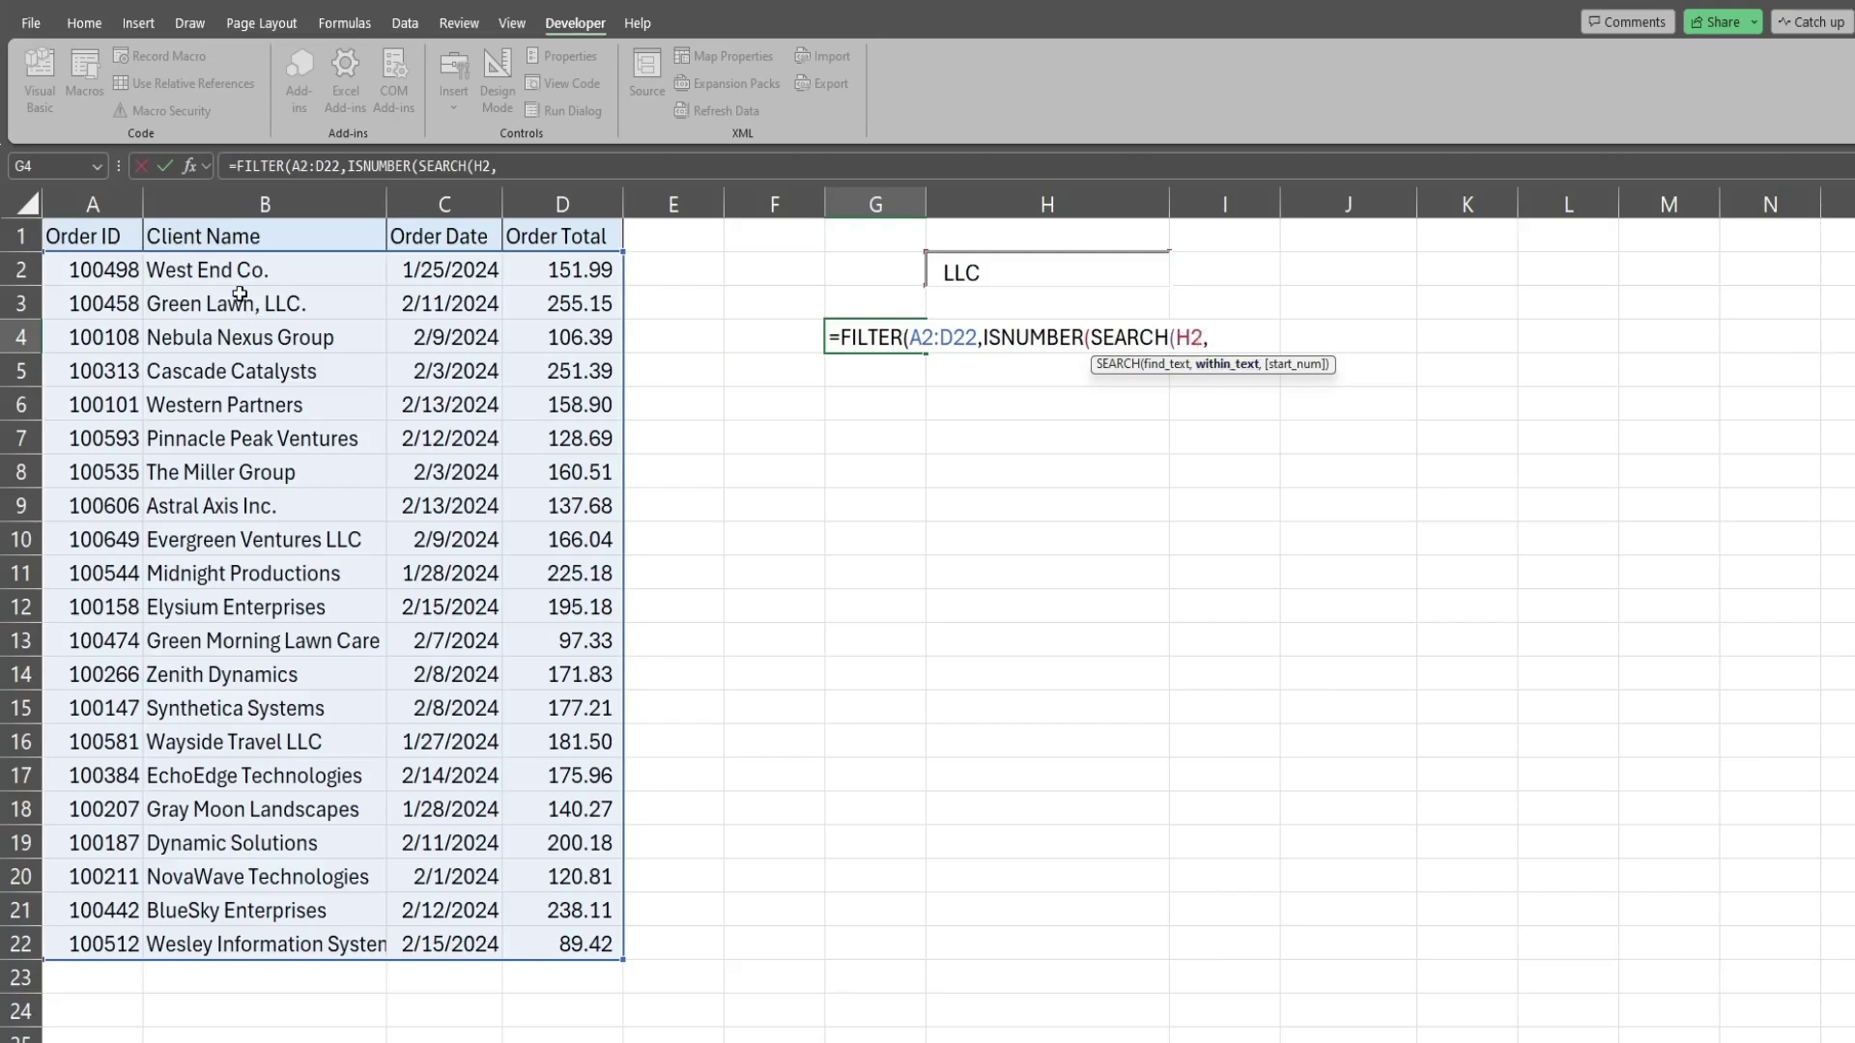
pyautogui.moveTo(254, 274); pyautogui.dragTo(266, 936)
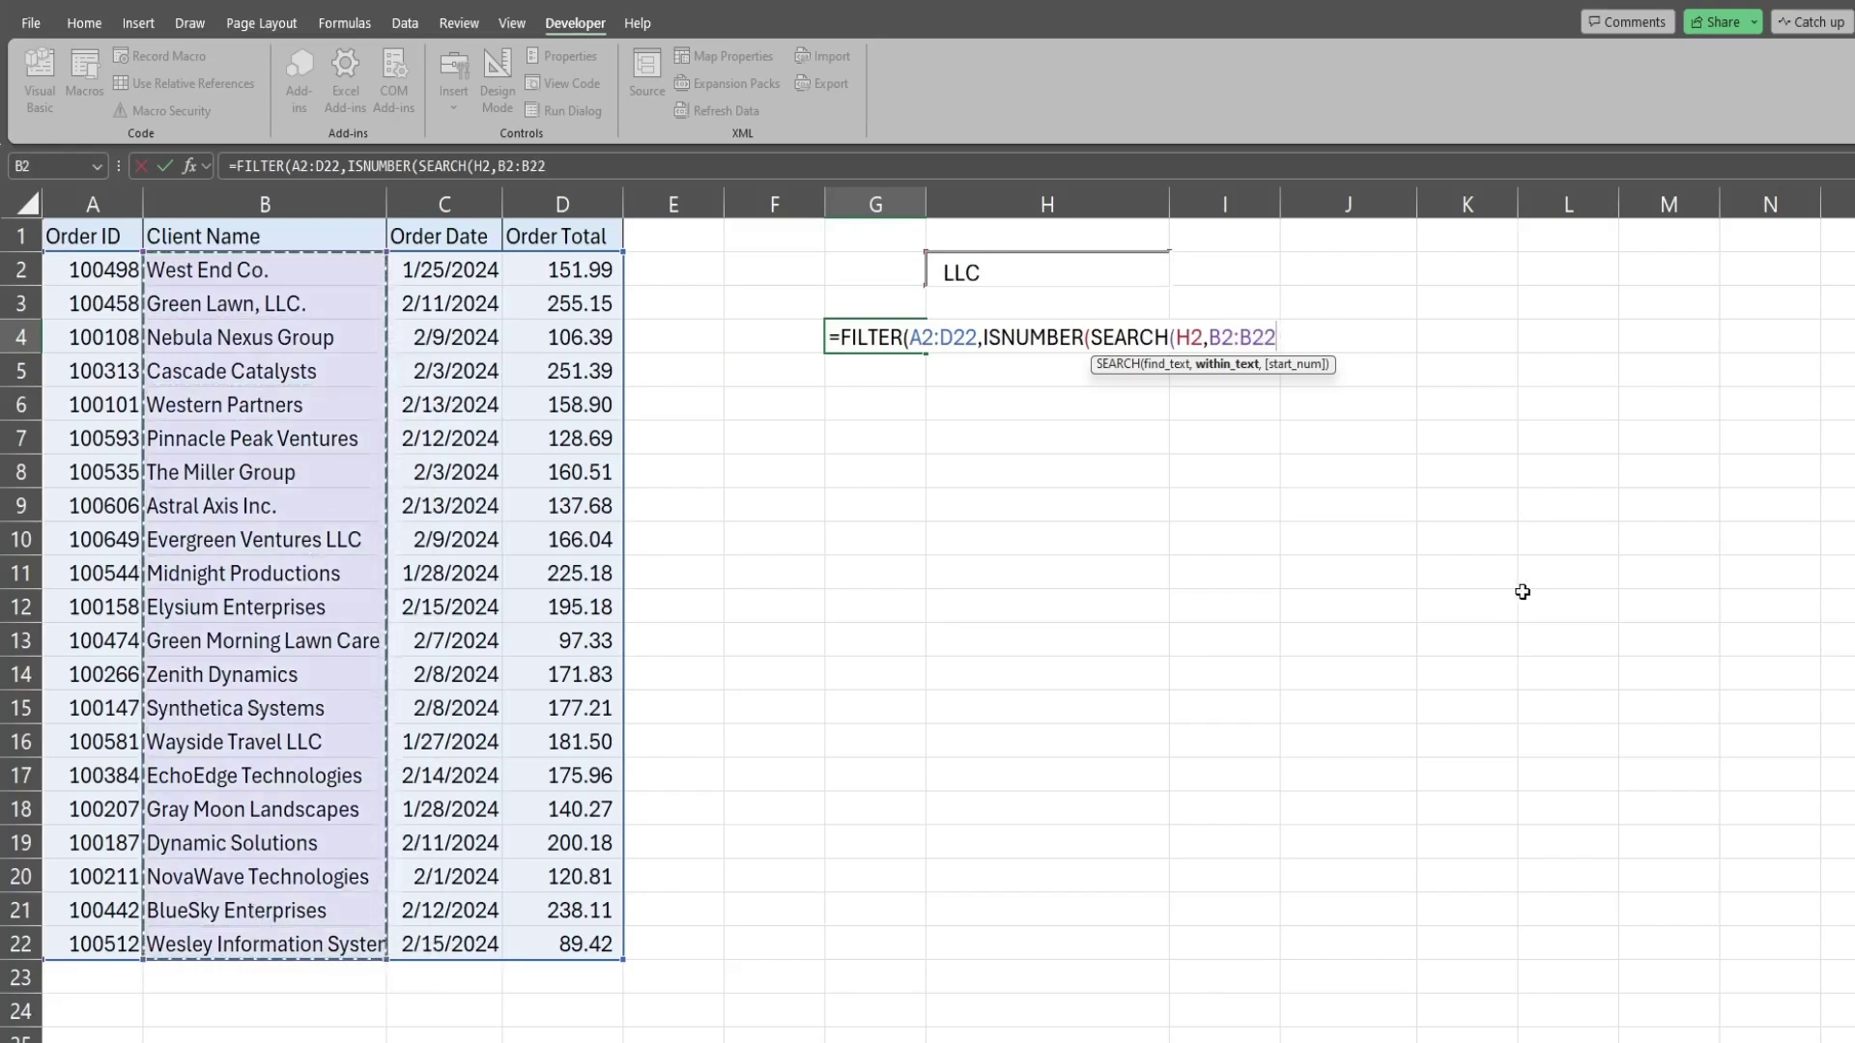
# - Close and commit the G4 FILTER formula to list LLC orders, then search for Group
pyautogui.write(')))')
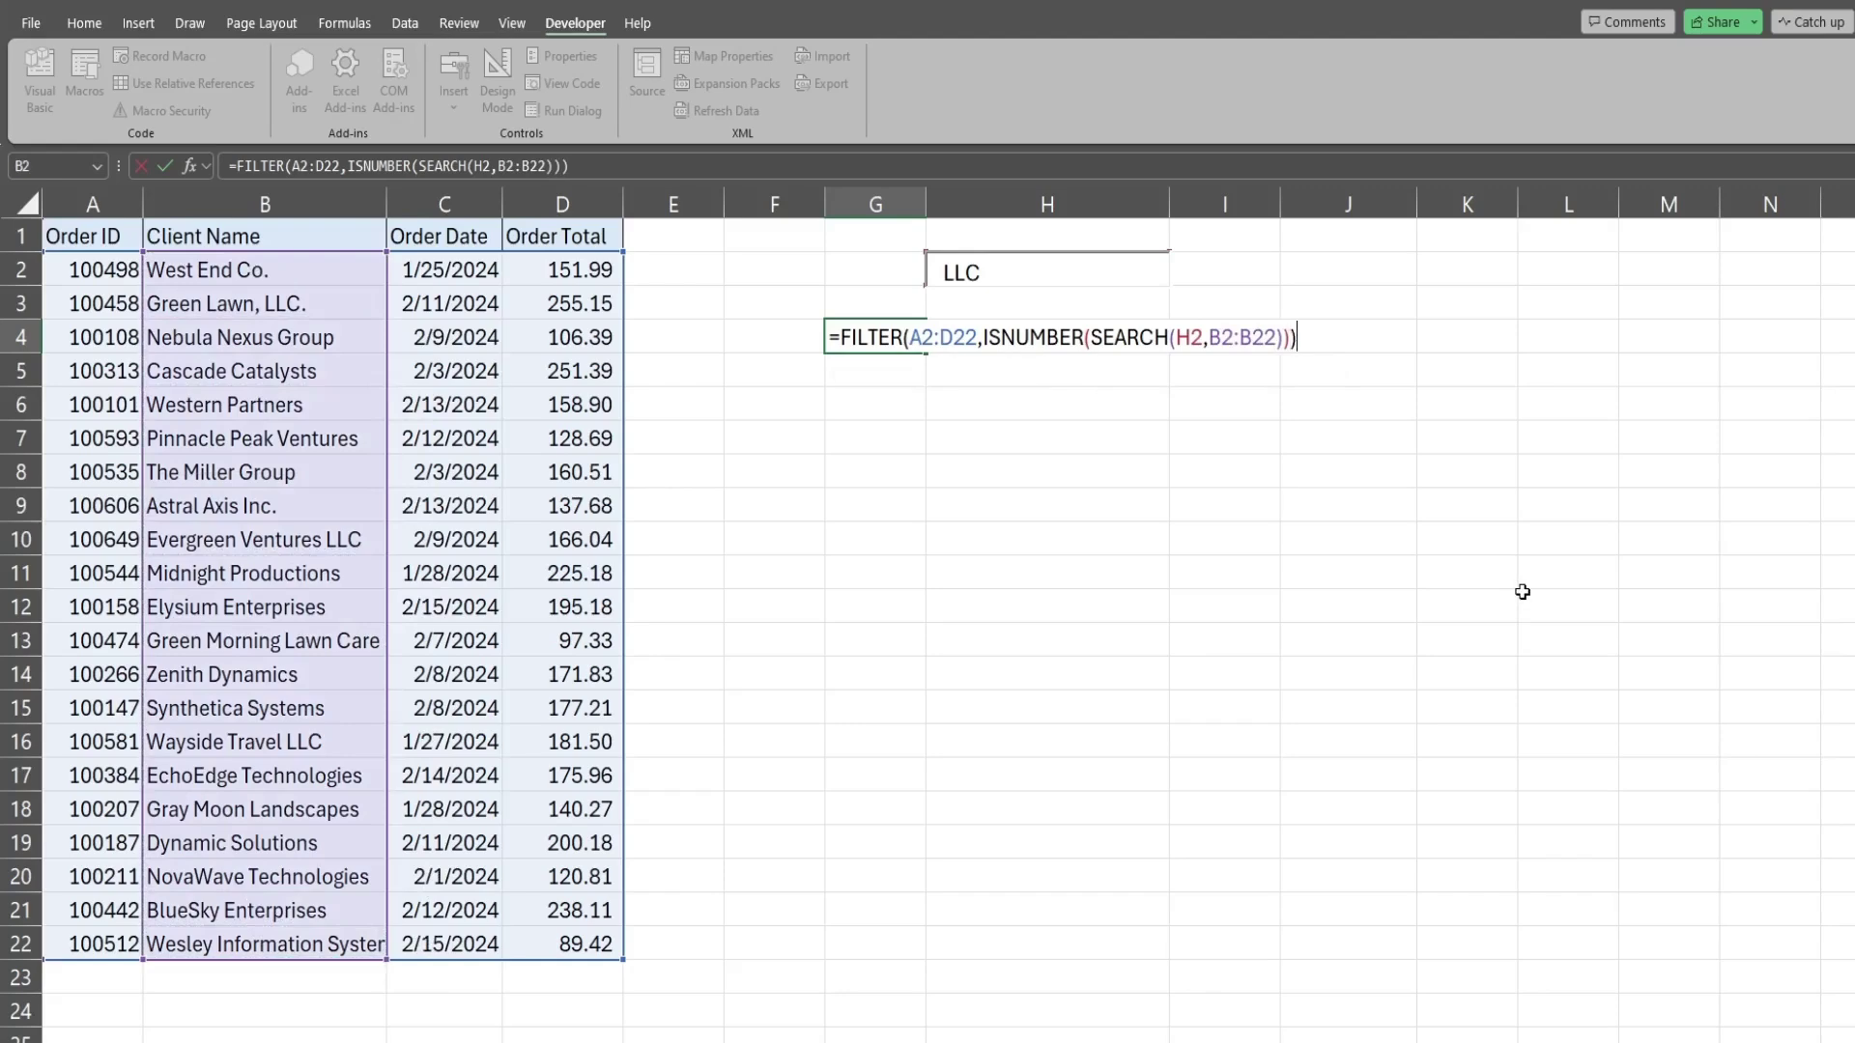
pyautogui.press('Return')
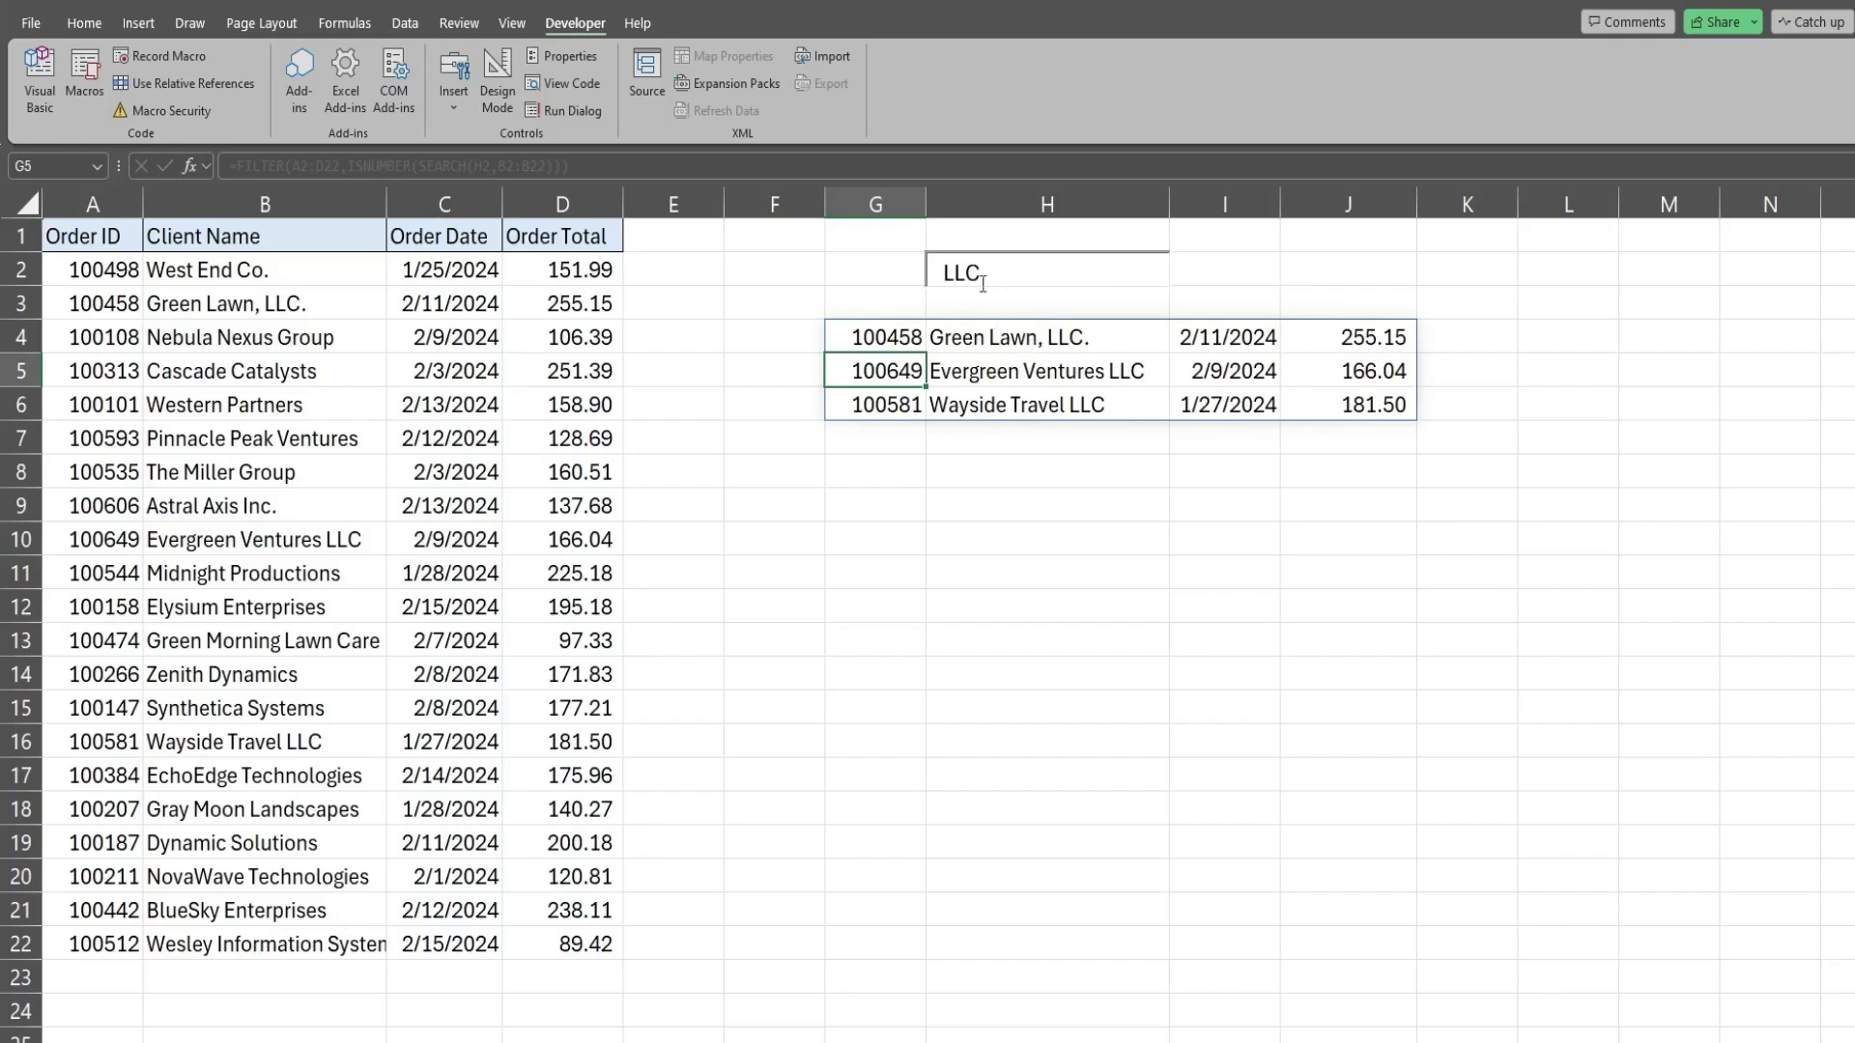
pyautogui.moveTo(995, 275); pyautogui.dragTo(938, 280)
pyautogui.write('Group')
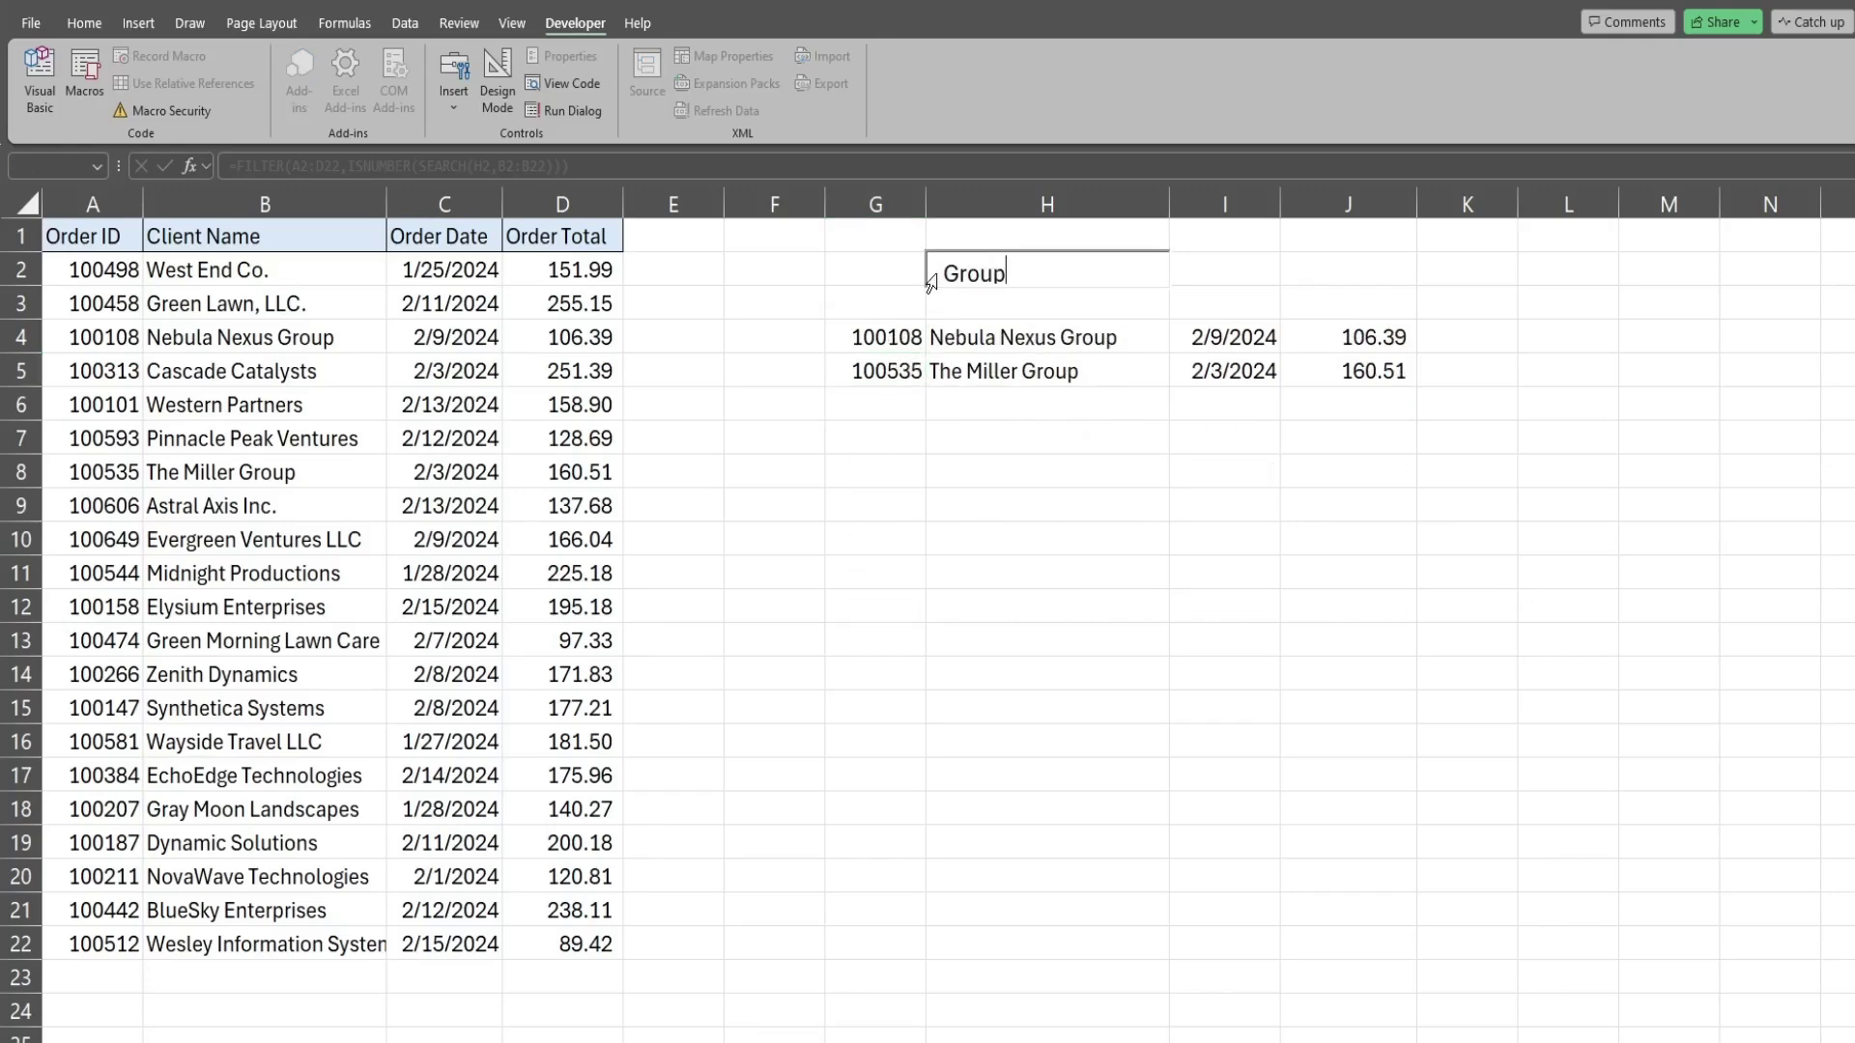
pyautogui.click(900, 340)
pyautogui.doubleClick(900, 339)
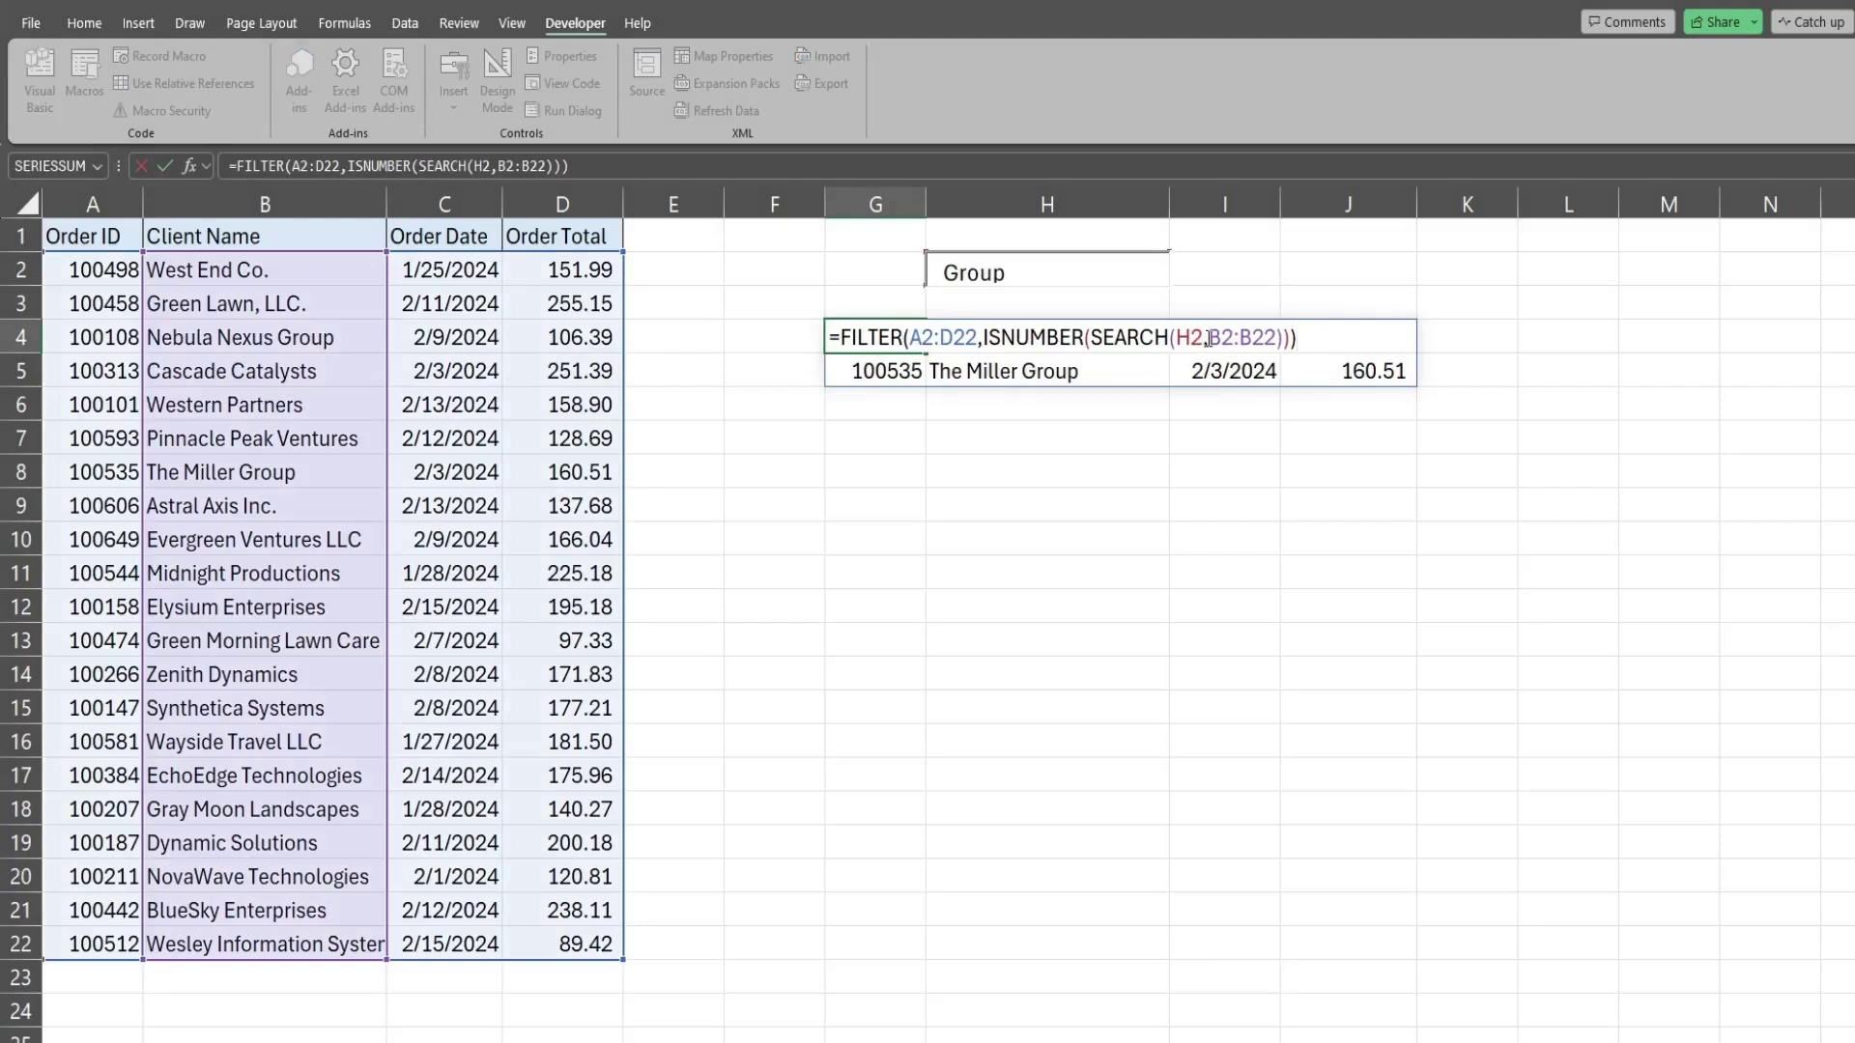
pyautogui.moveTo(1205, 336); pyautogui.dragTo(1175, 334)
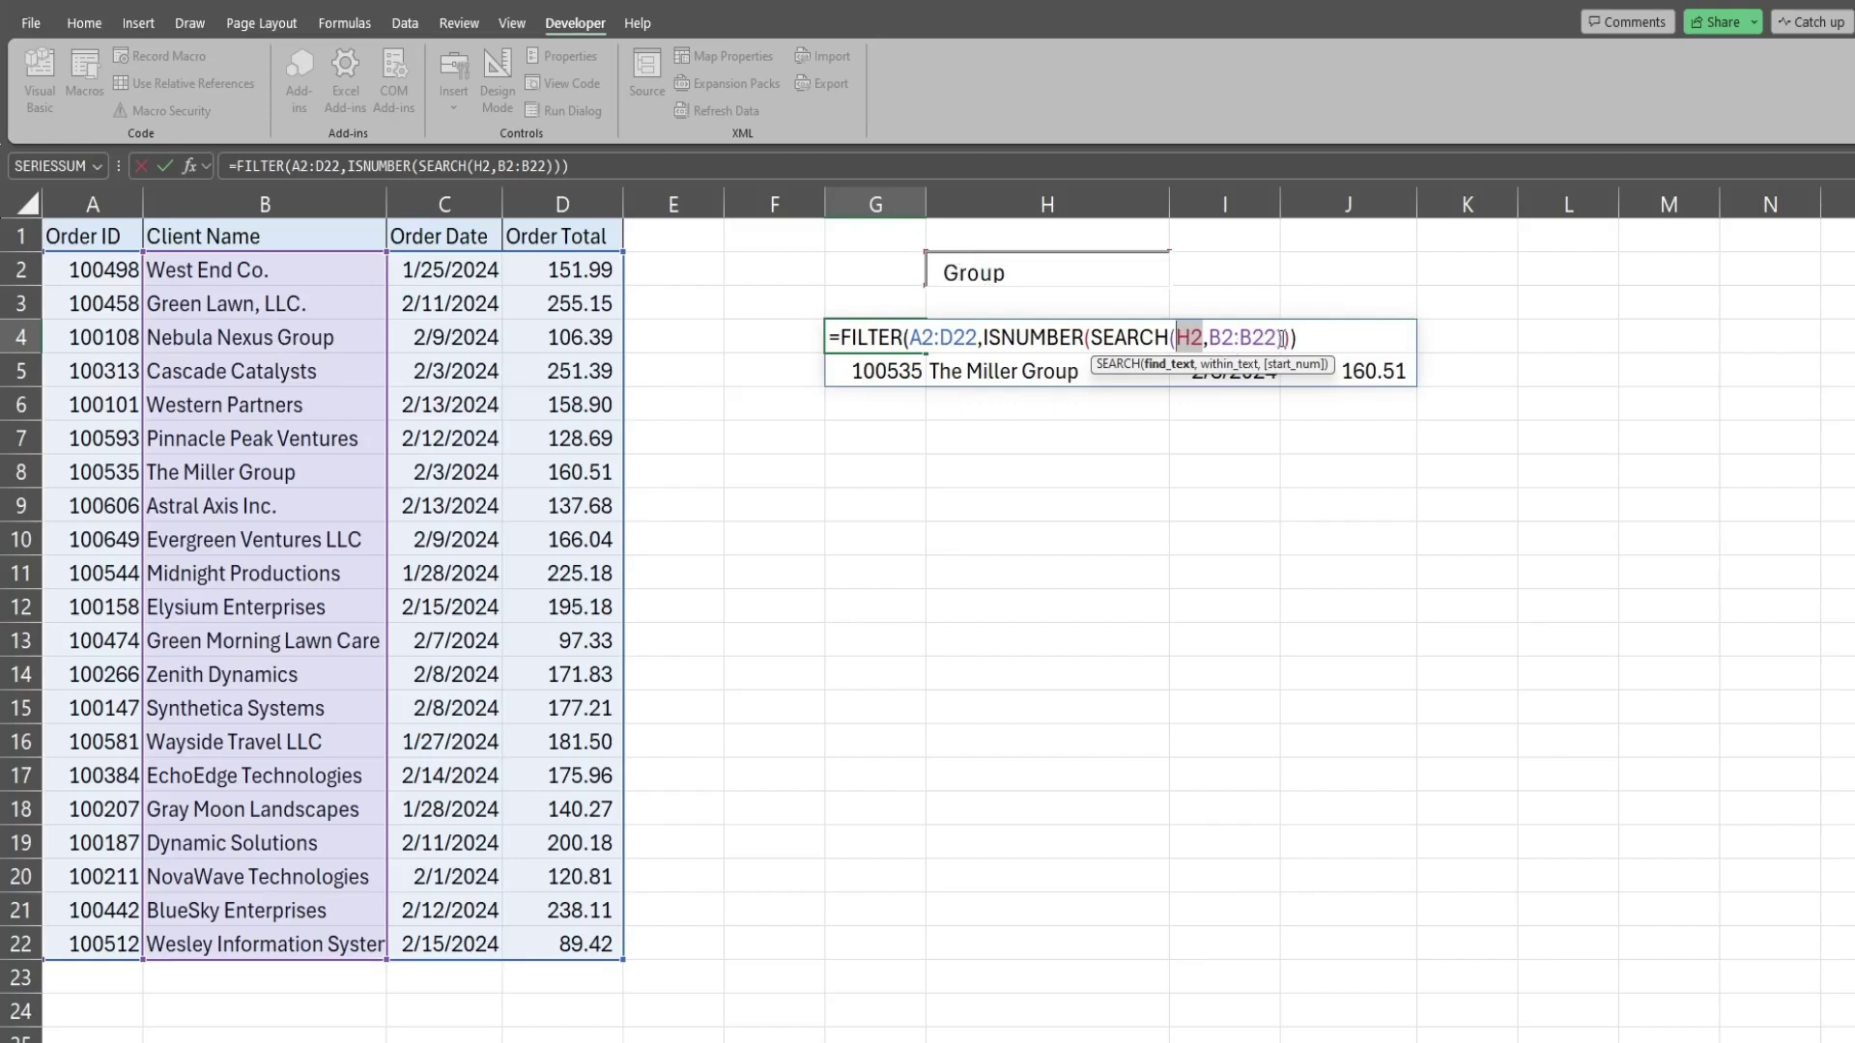
pyautogui.moveTo(1284, 337); pyautogui.dragTo(1094, 336)
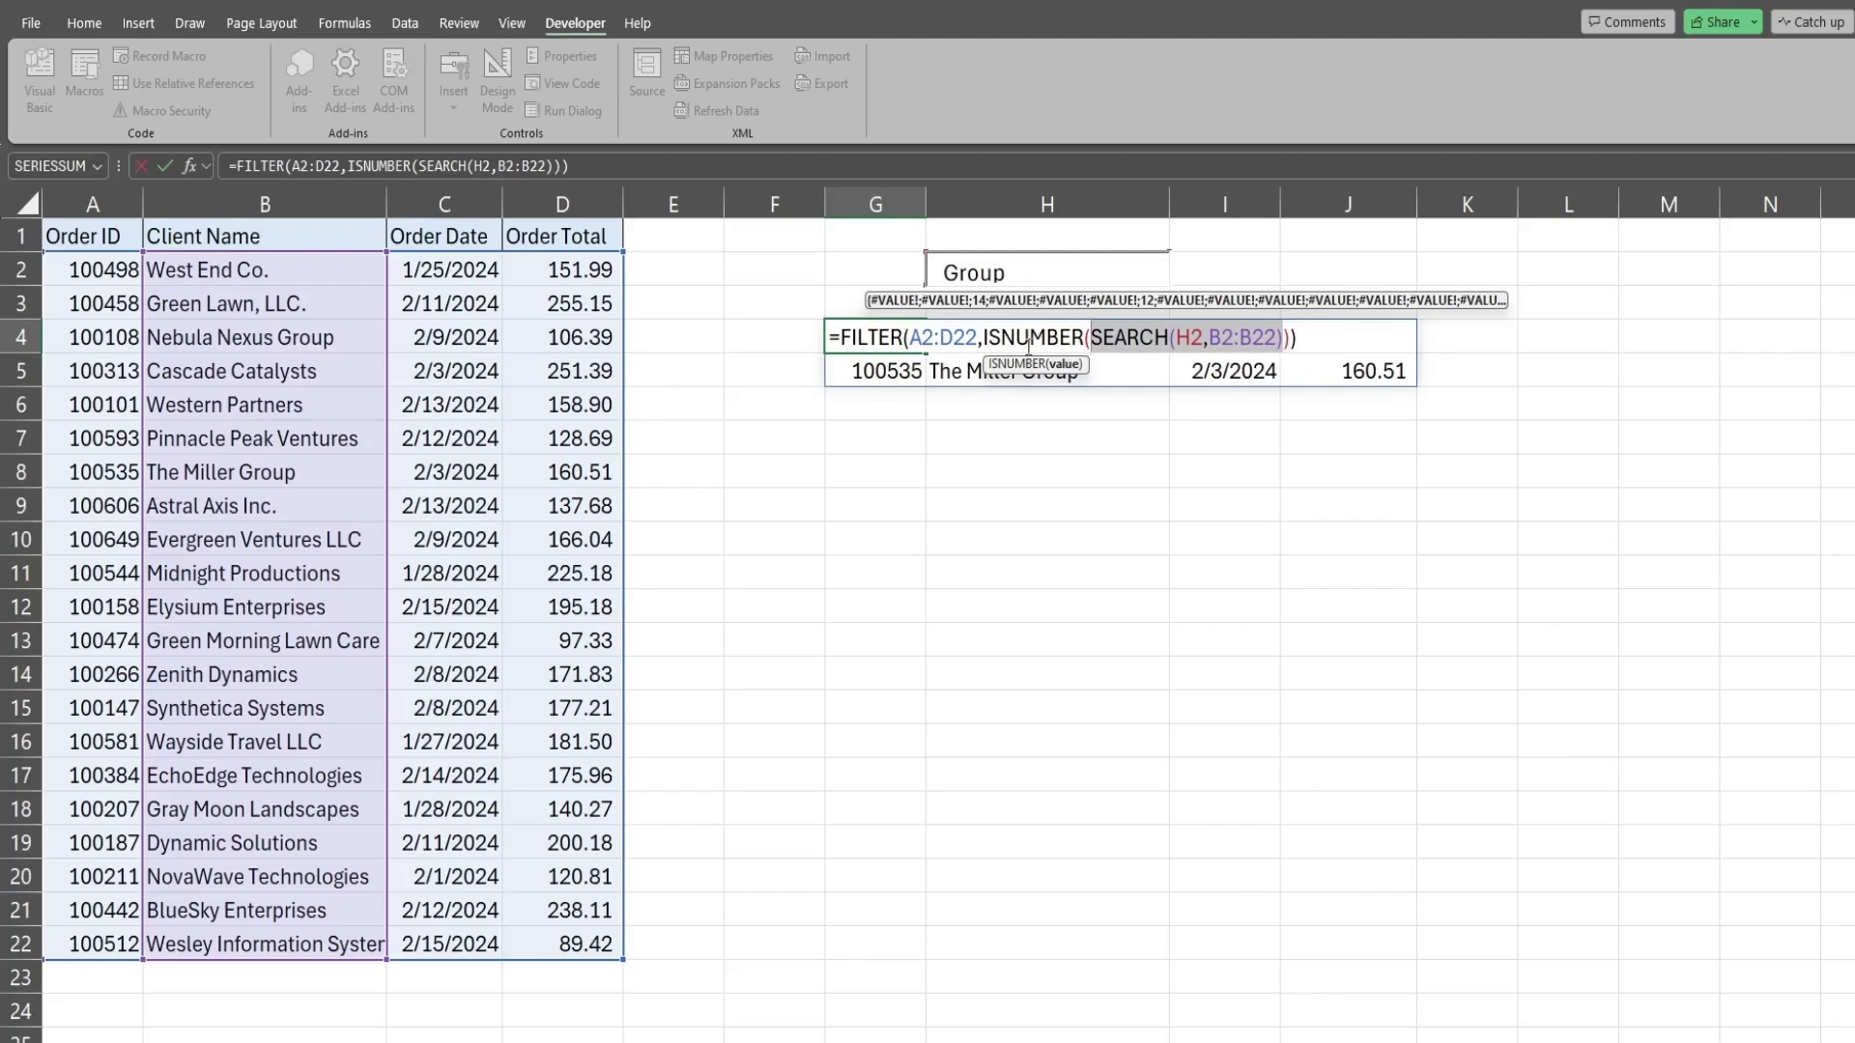
pyautogui.press('Escape')
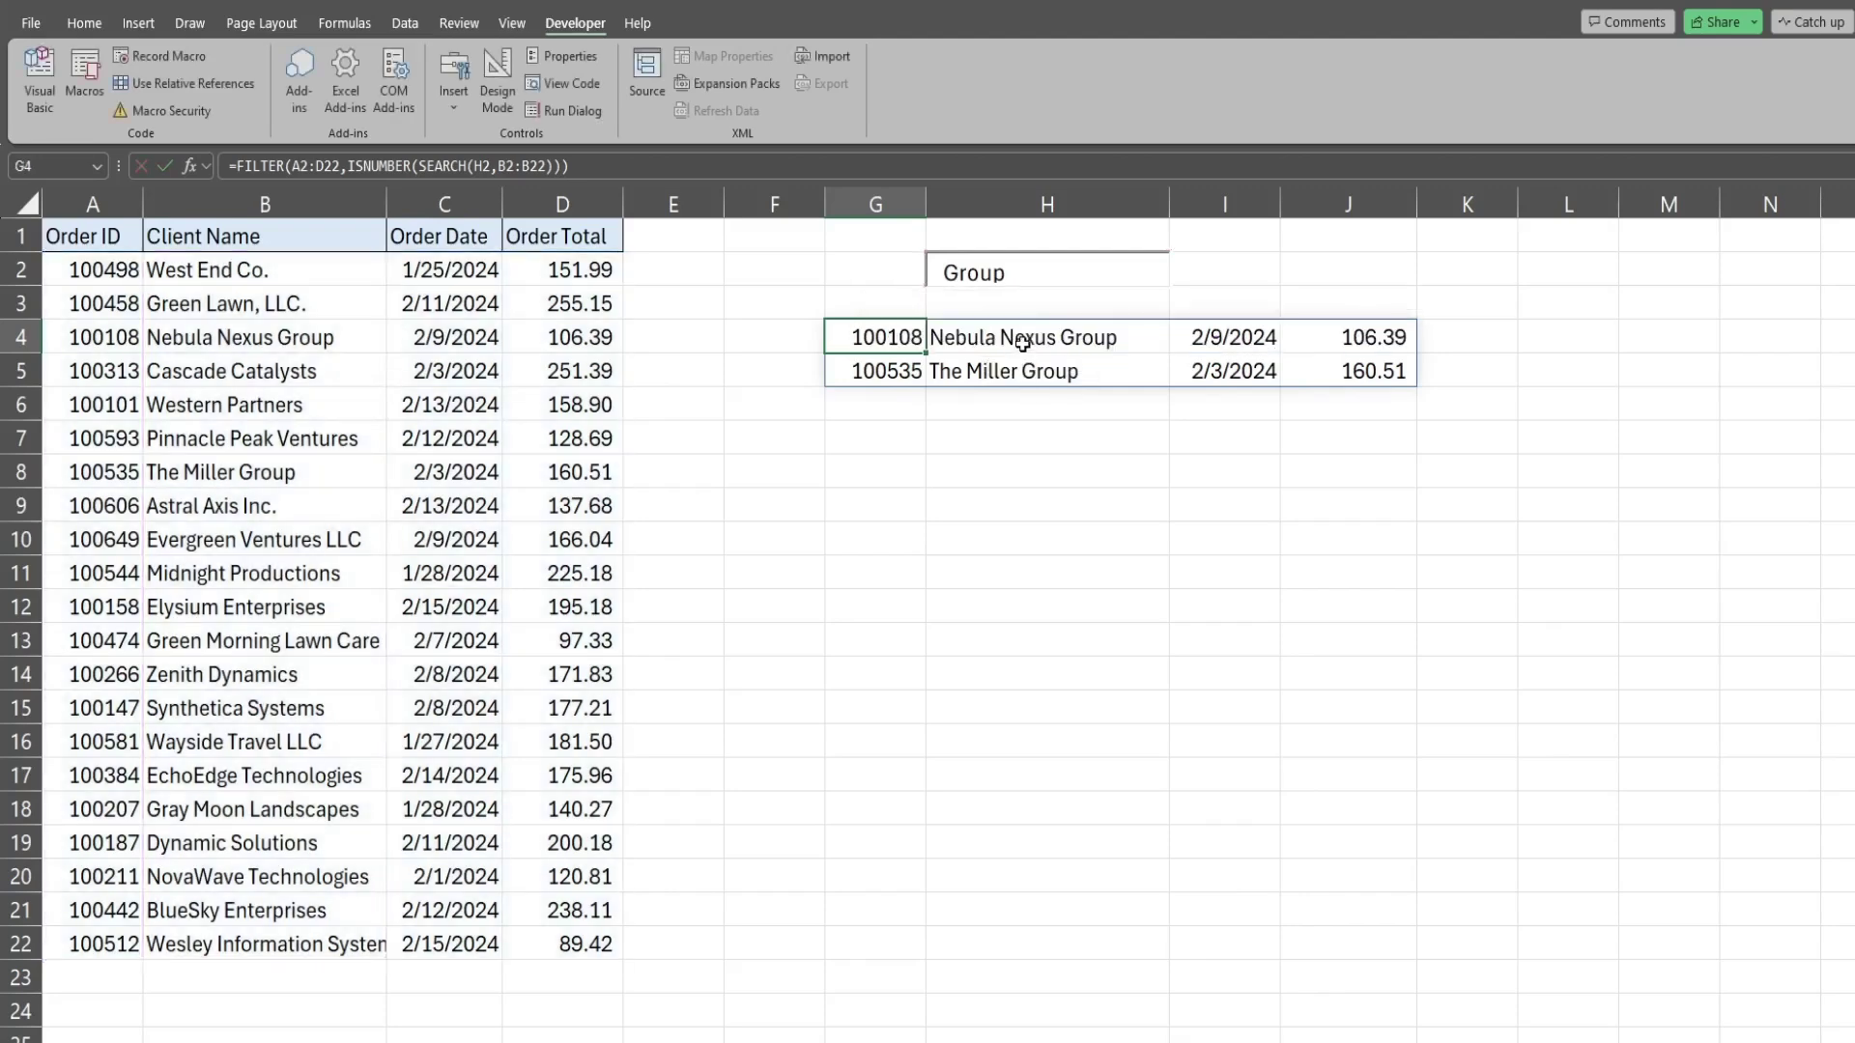
# - Wrap the G4 formula in VSTACK so header row A1:D1 sits above the FILTER results
pyautogui.press('F2')
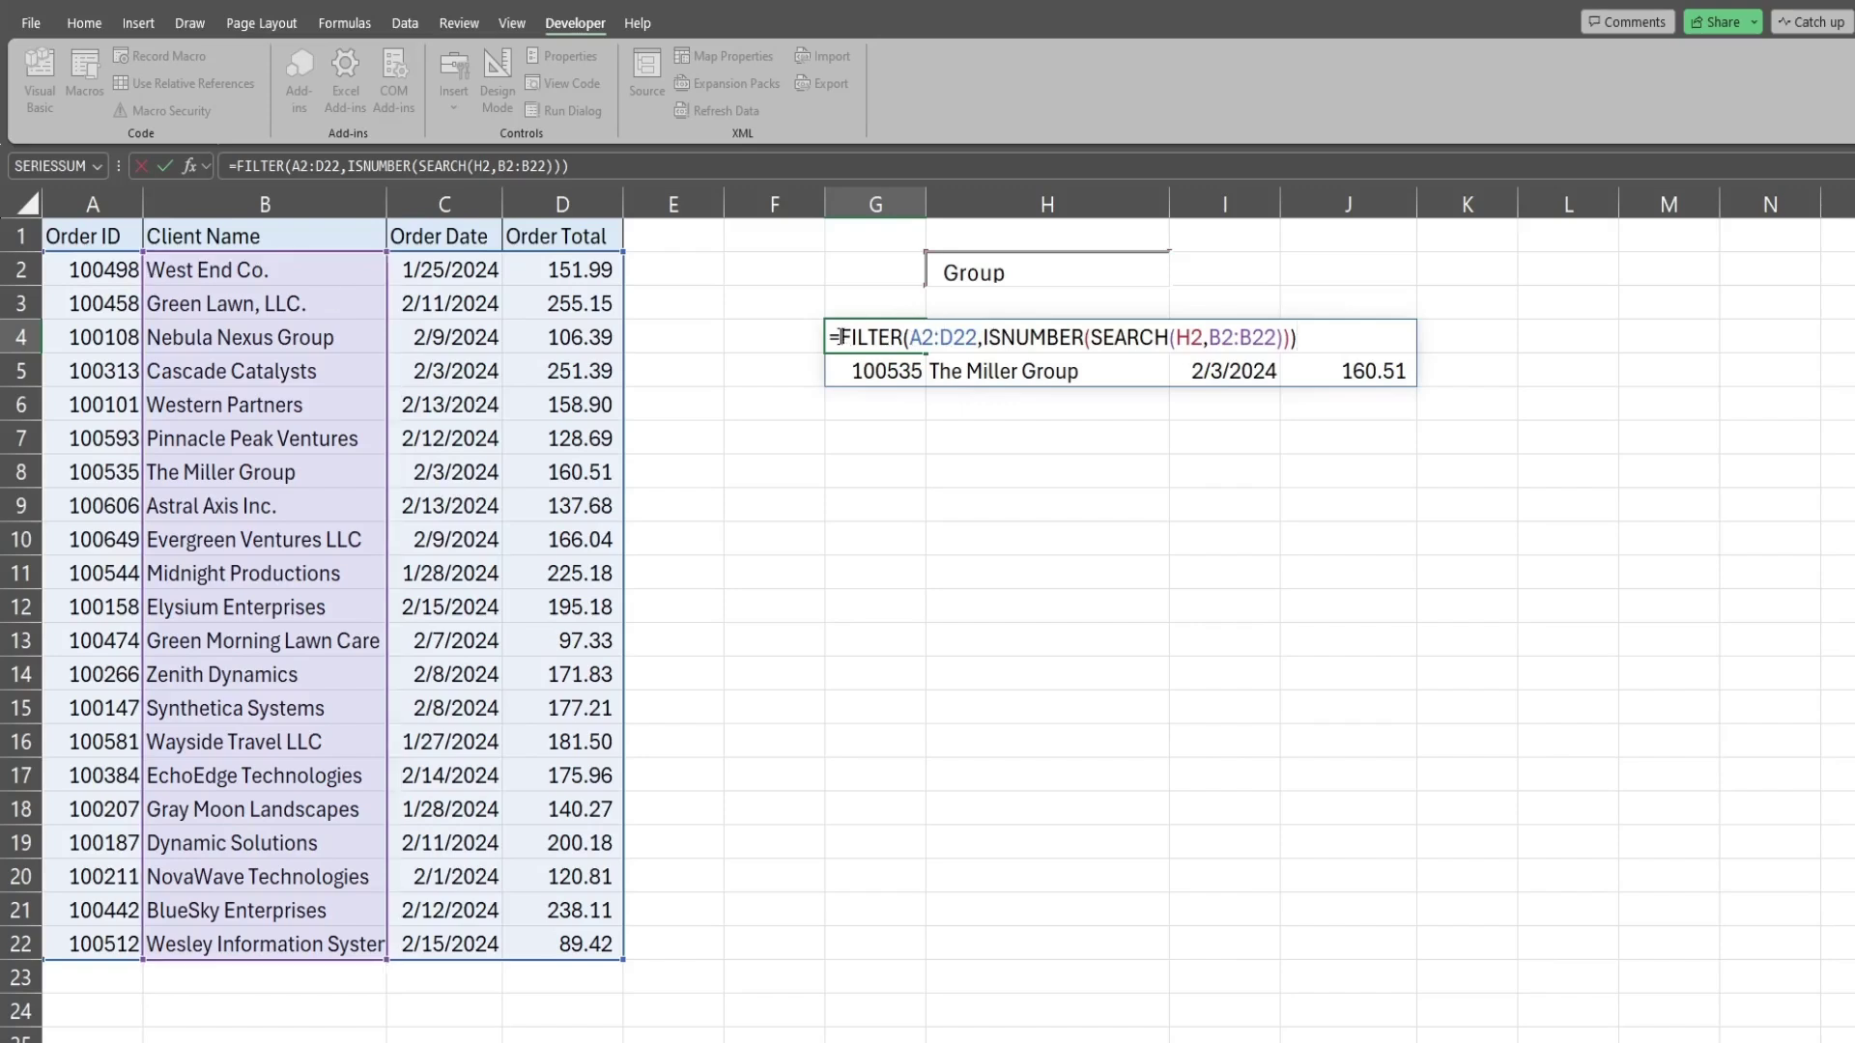
pyautogui.press('Home')
pyautogui.press('Right')
pyautogui.write('V')
pyautogui.write('stack')
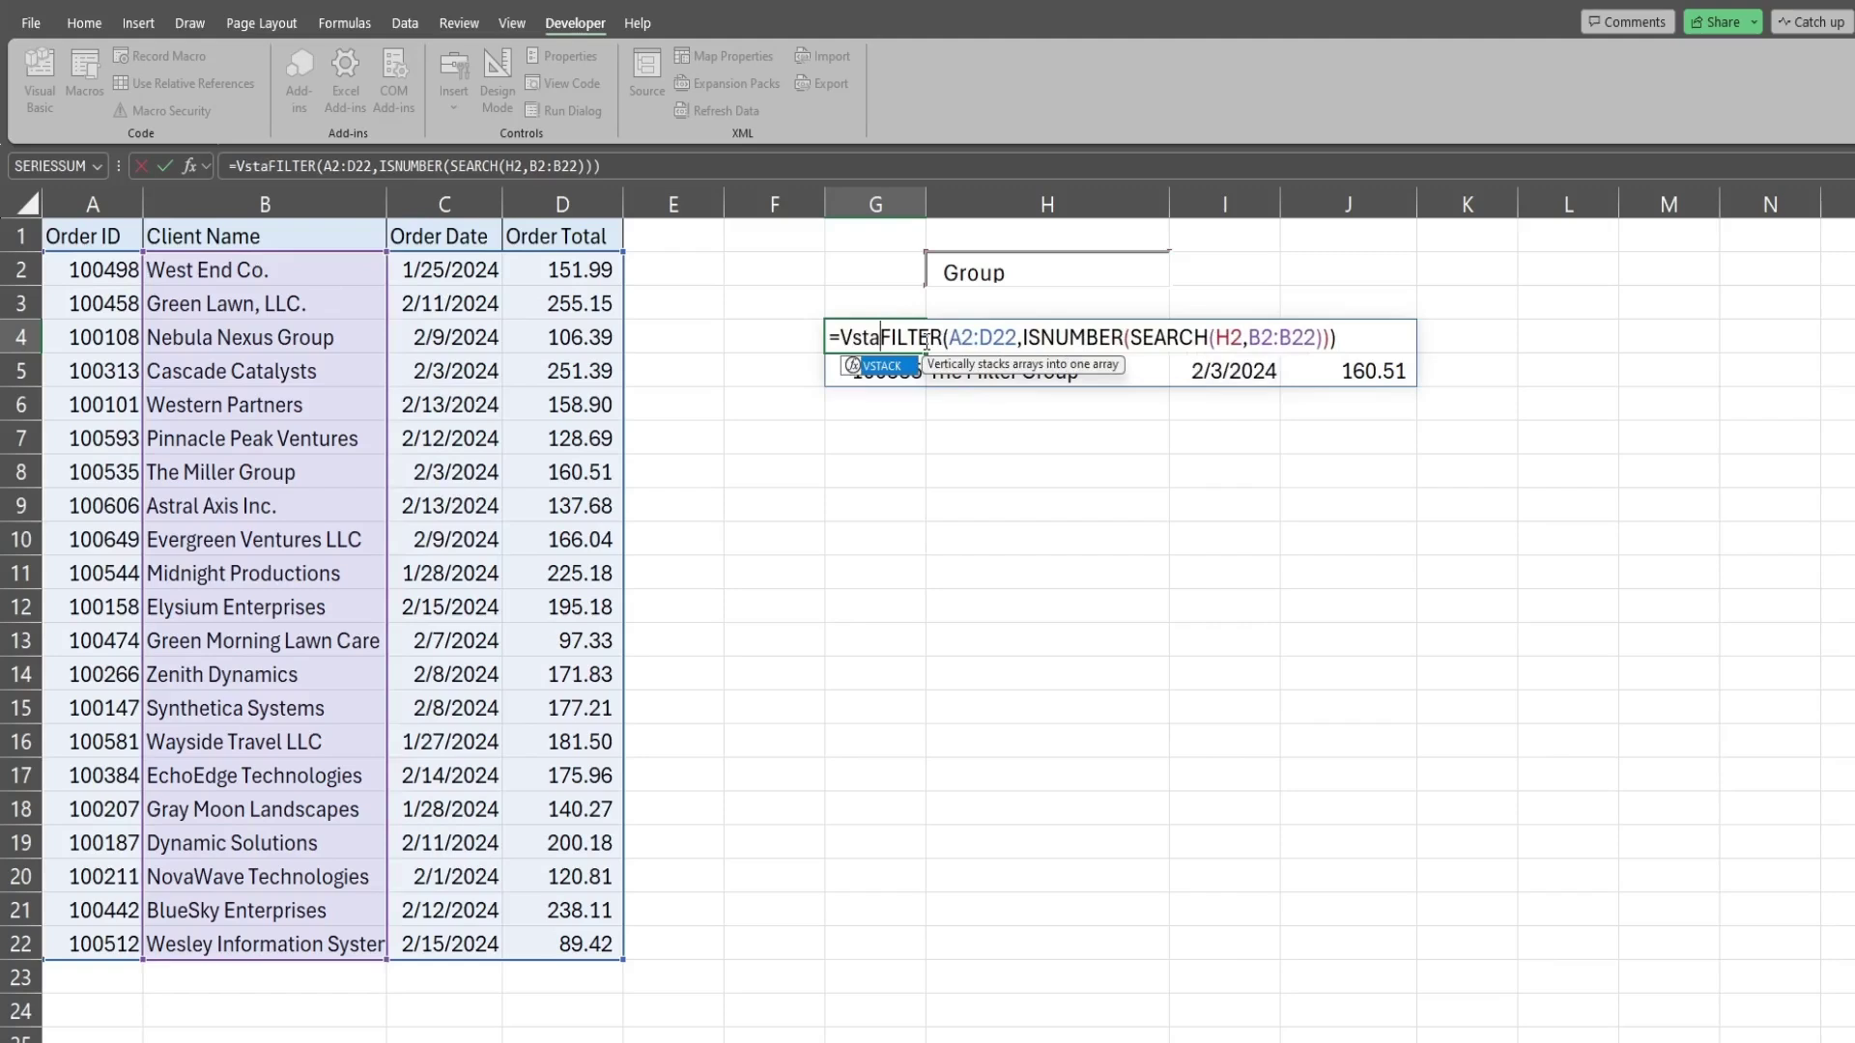
pyautogui.write('(')
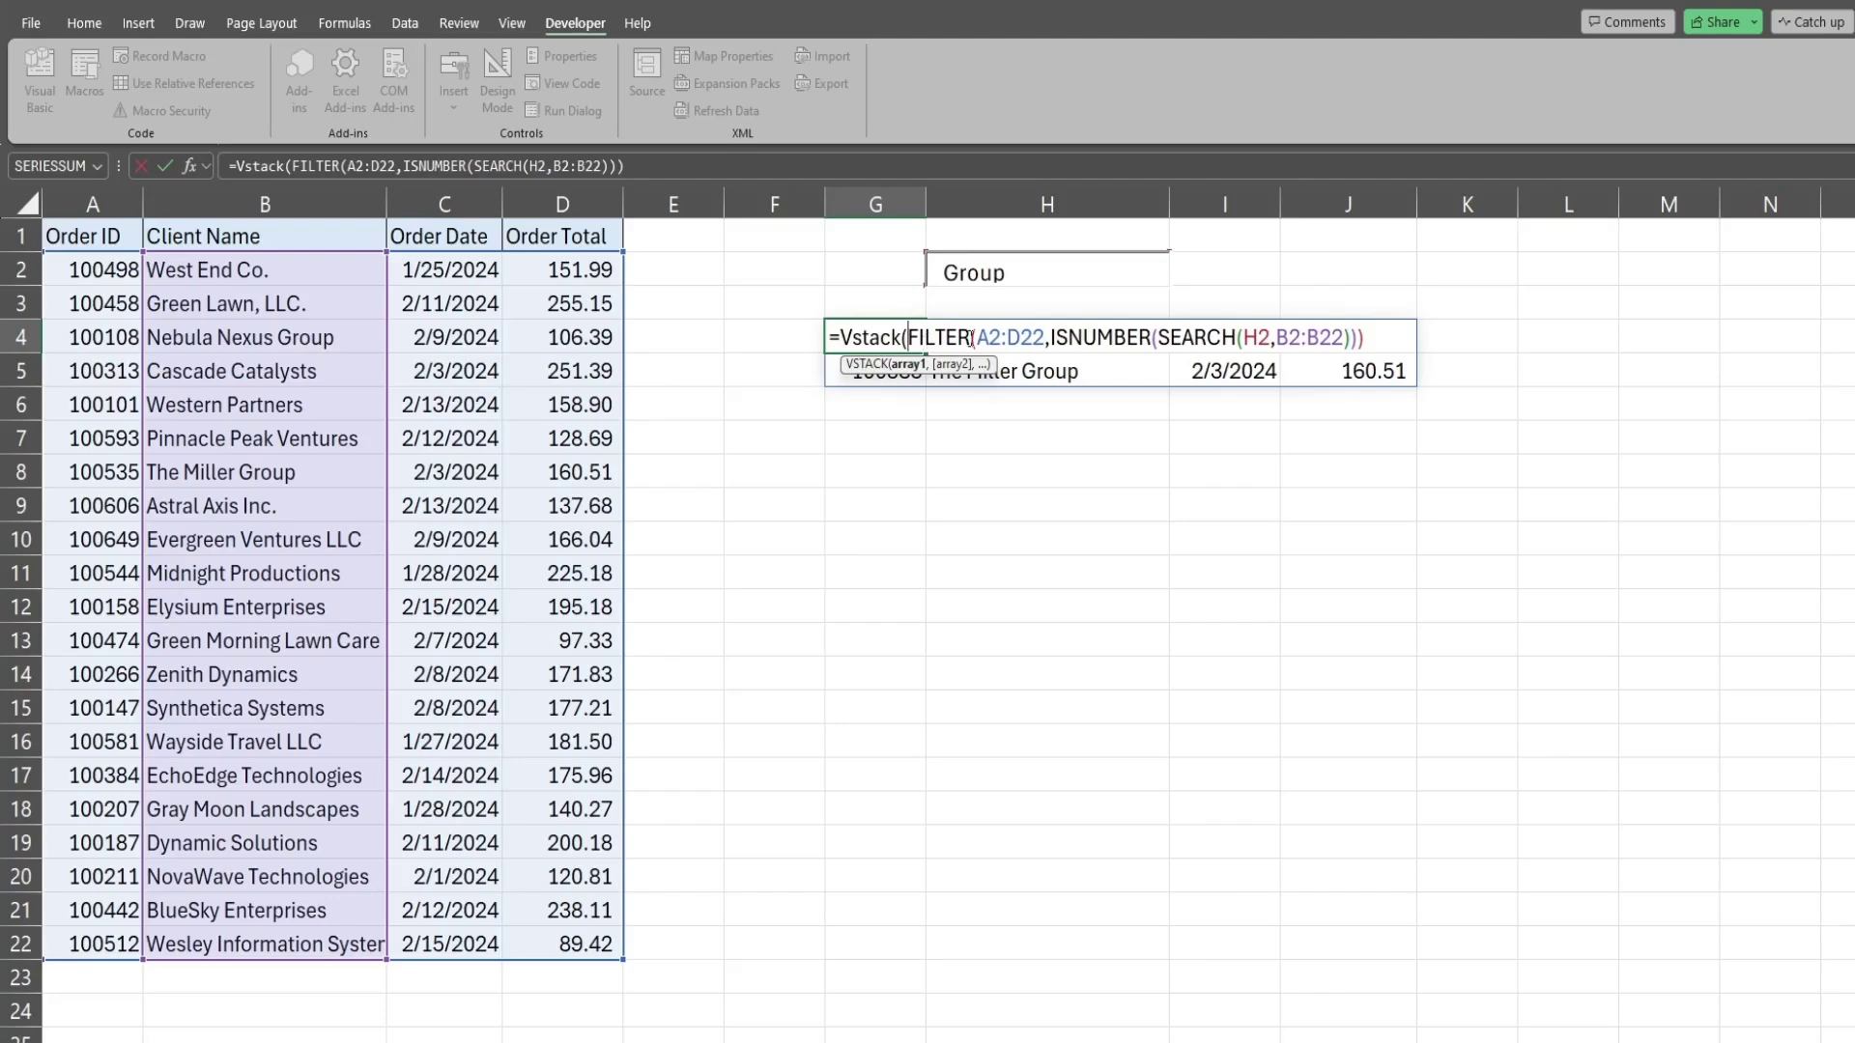
pyautogui.moveTo(68, 236); pyautogui.dragTo(586, 240)
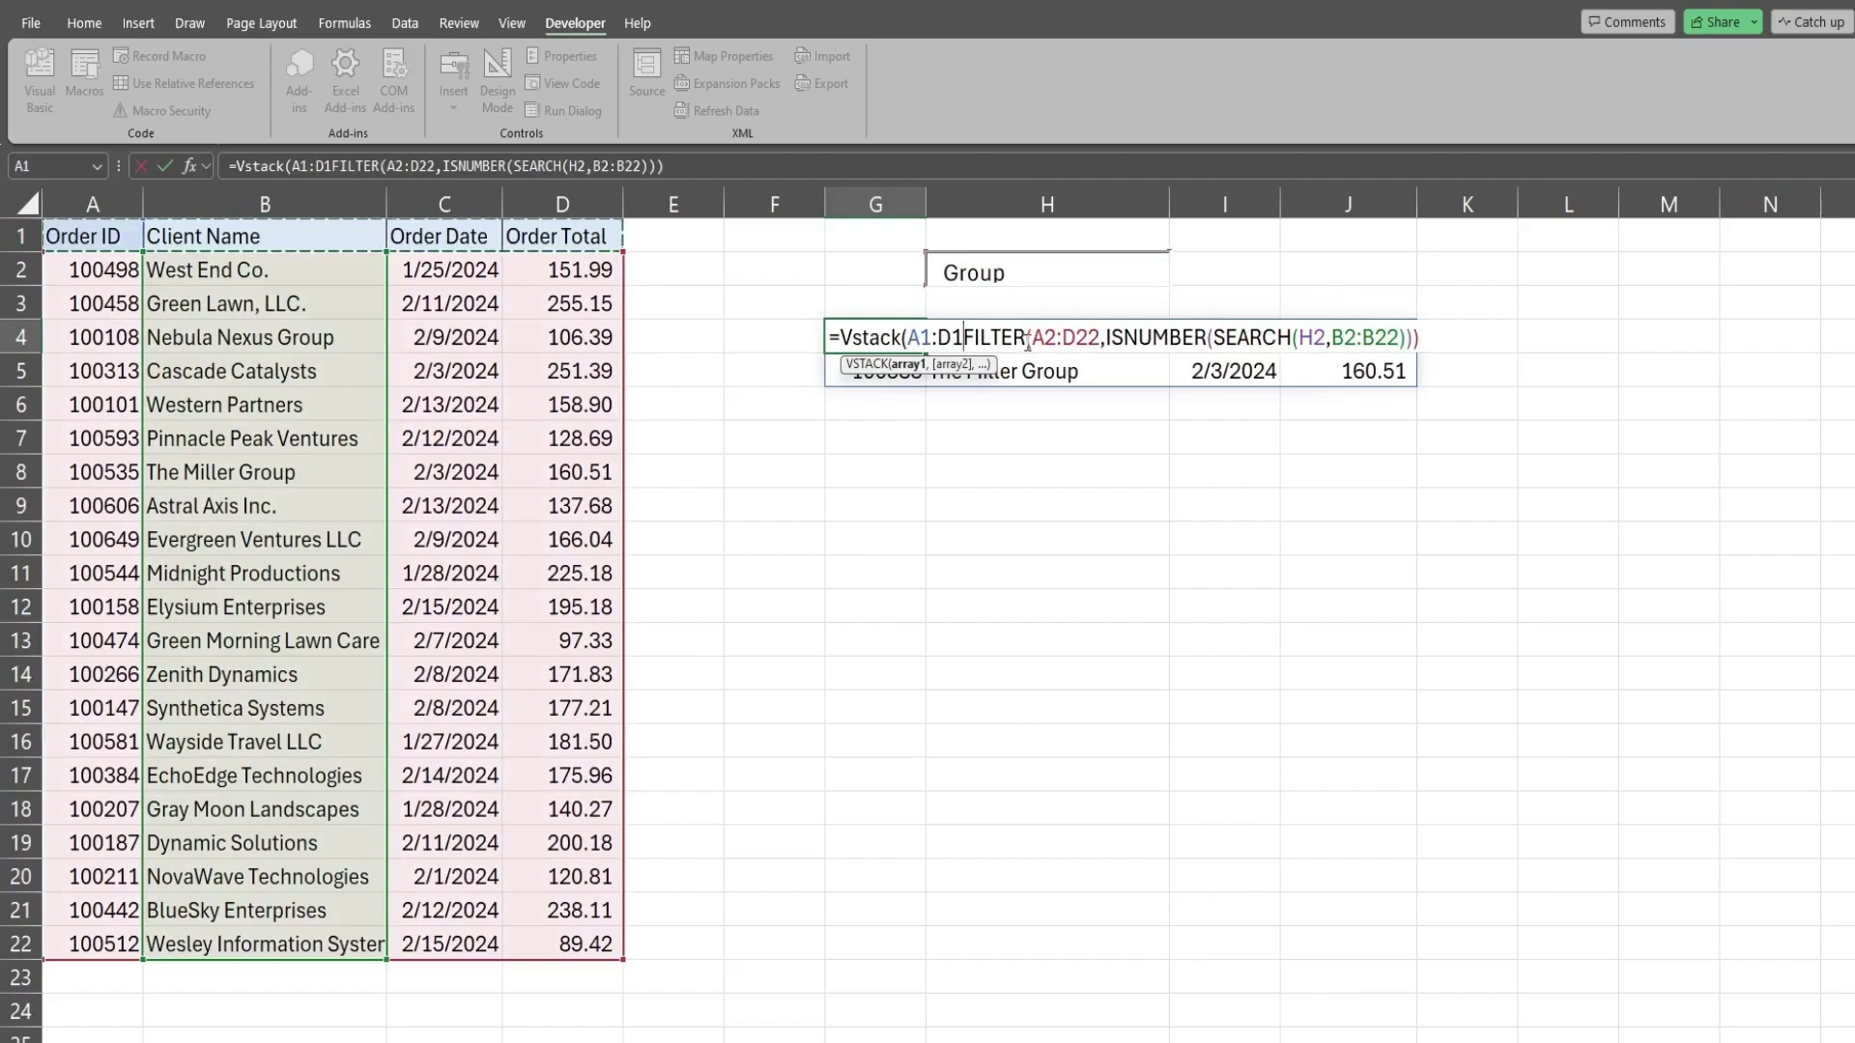
pyautogui.write(',')
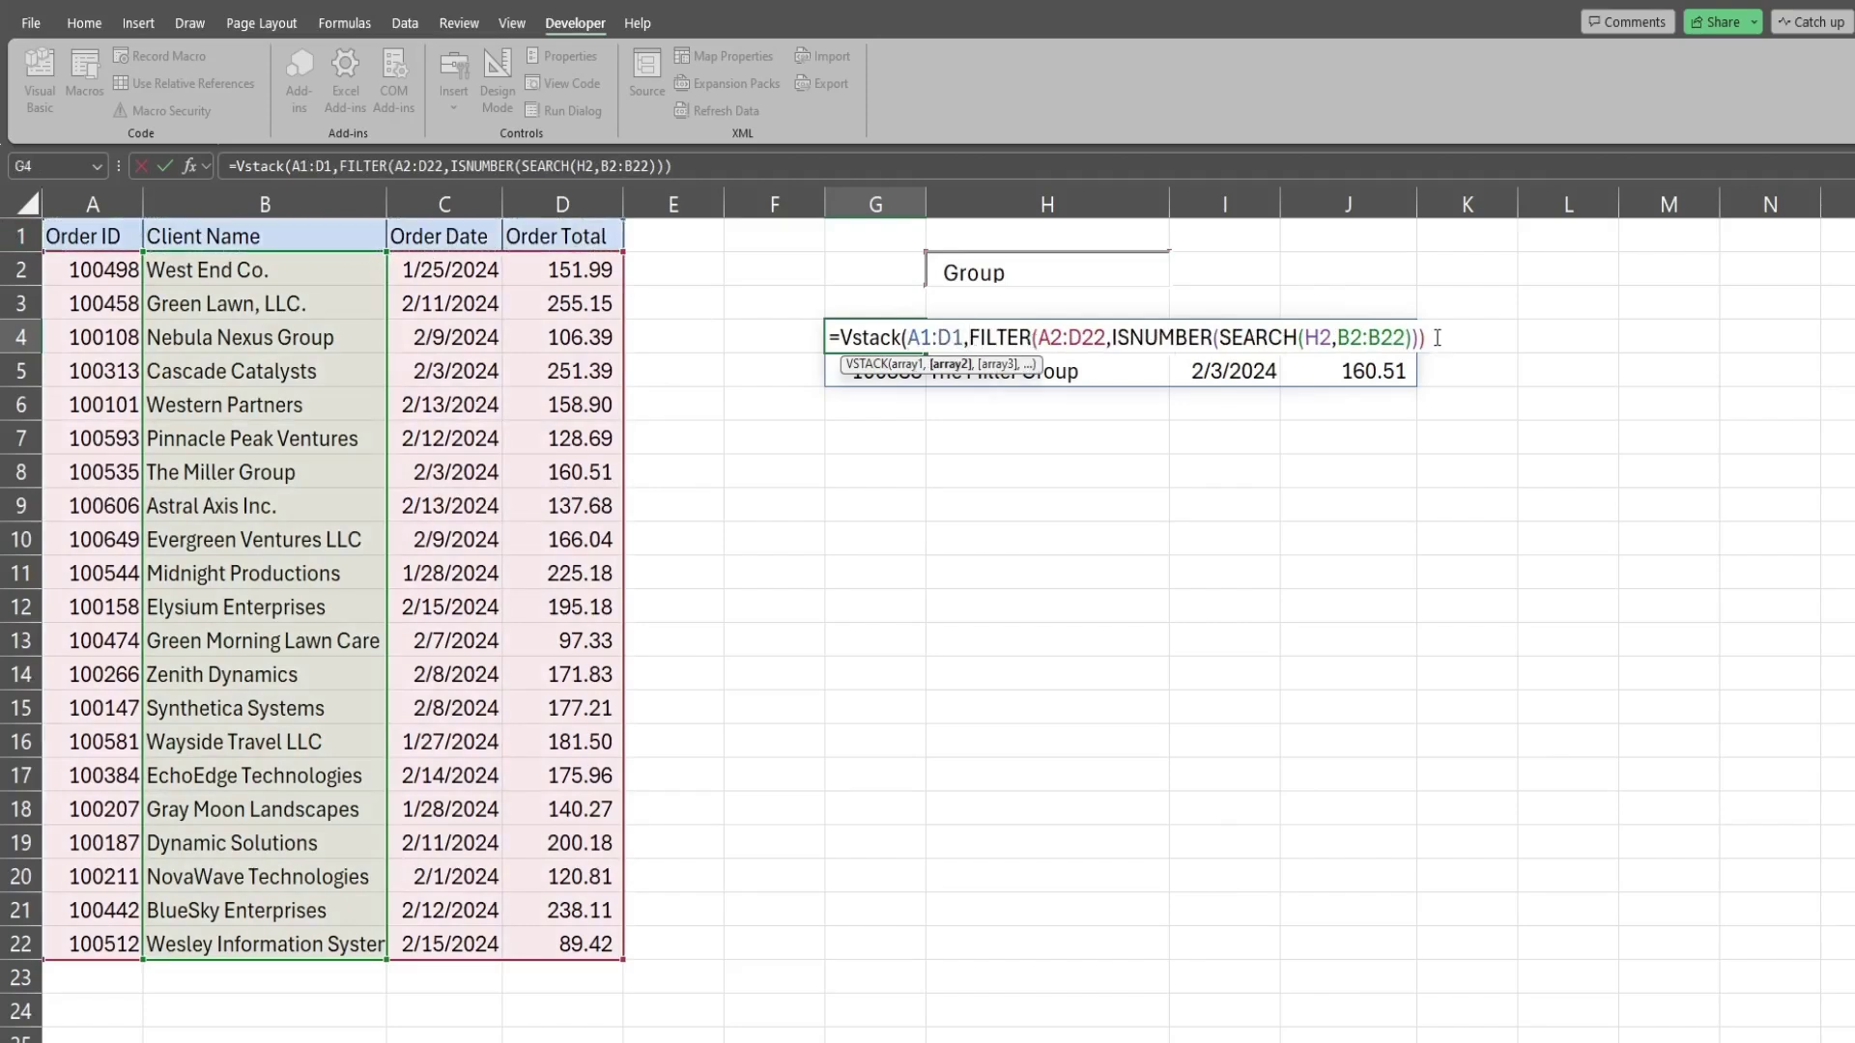
pyautogui.press('Return')
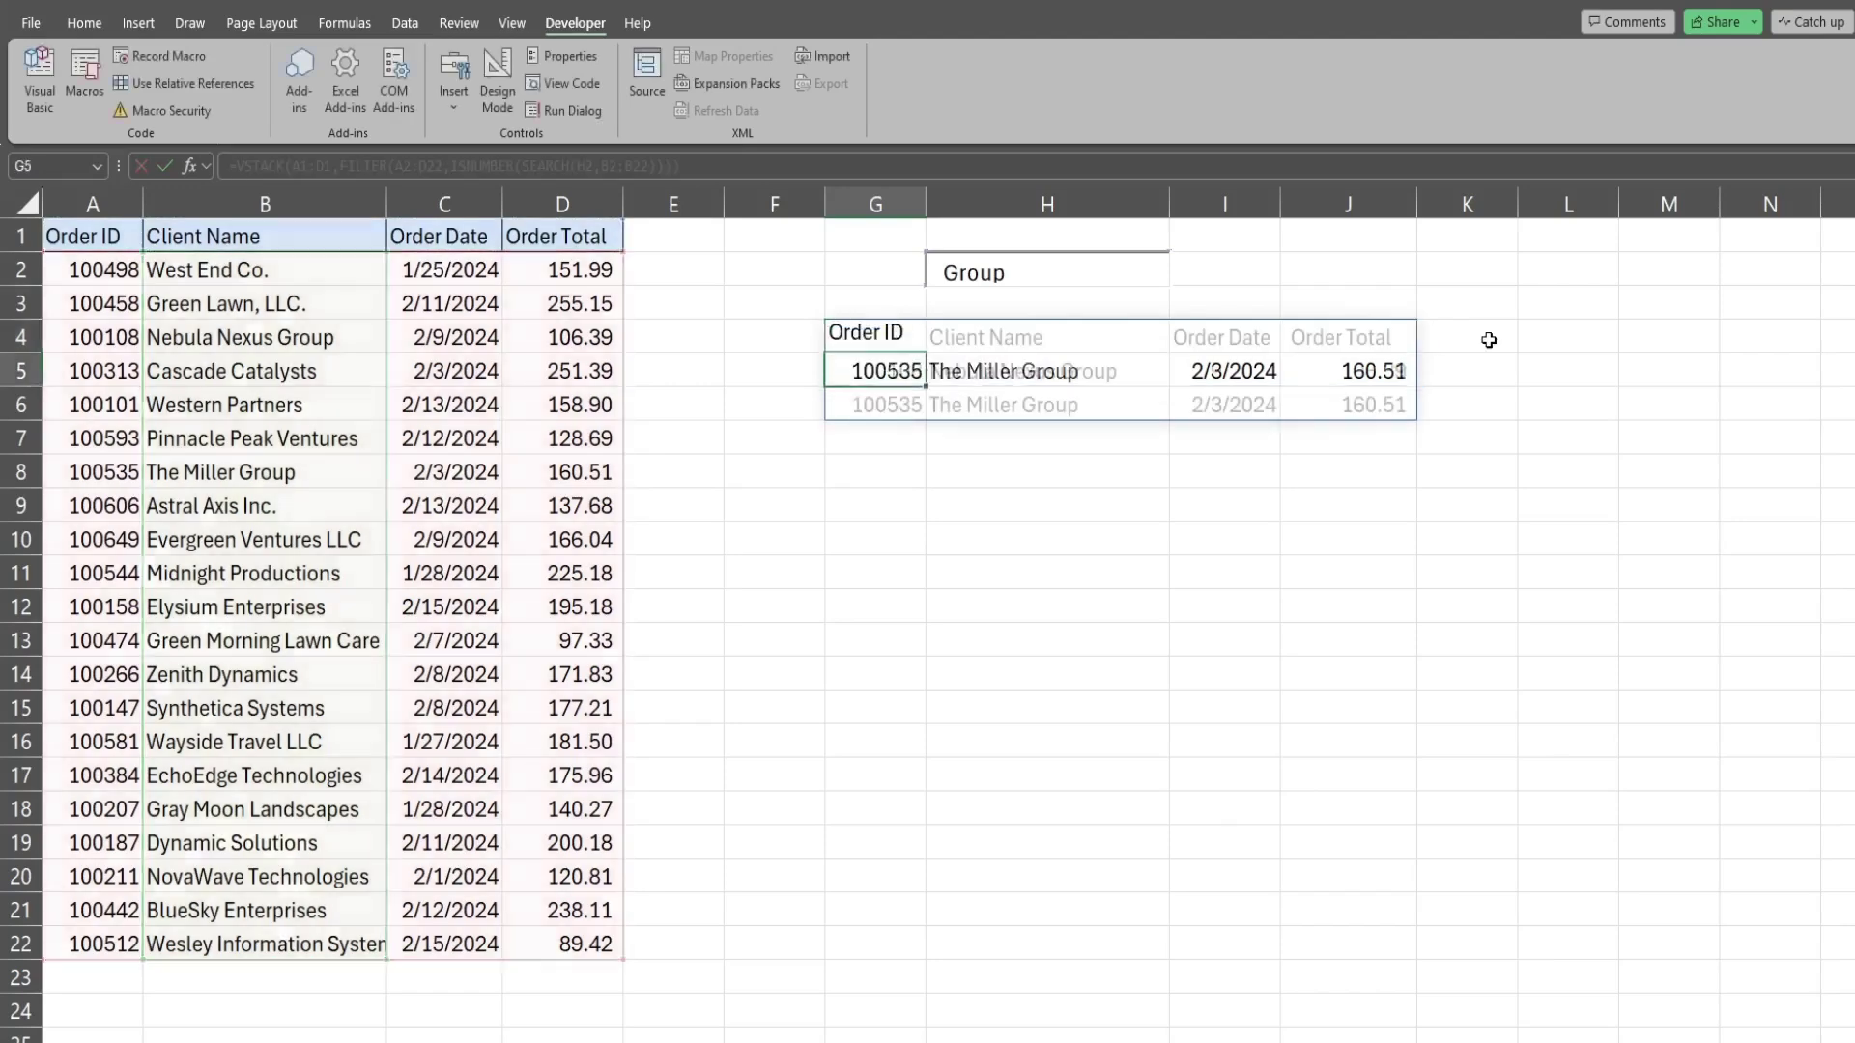
pyautogui.press('Up')
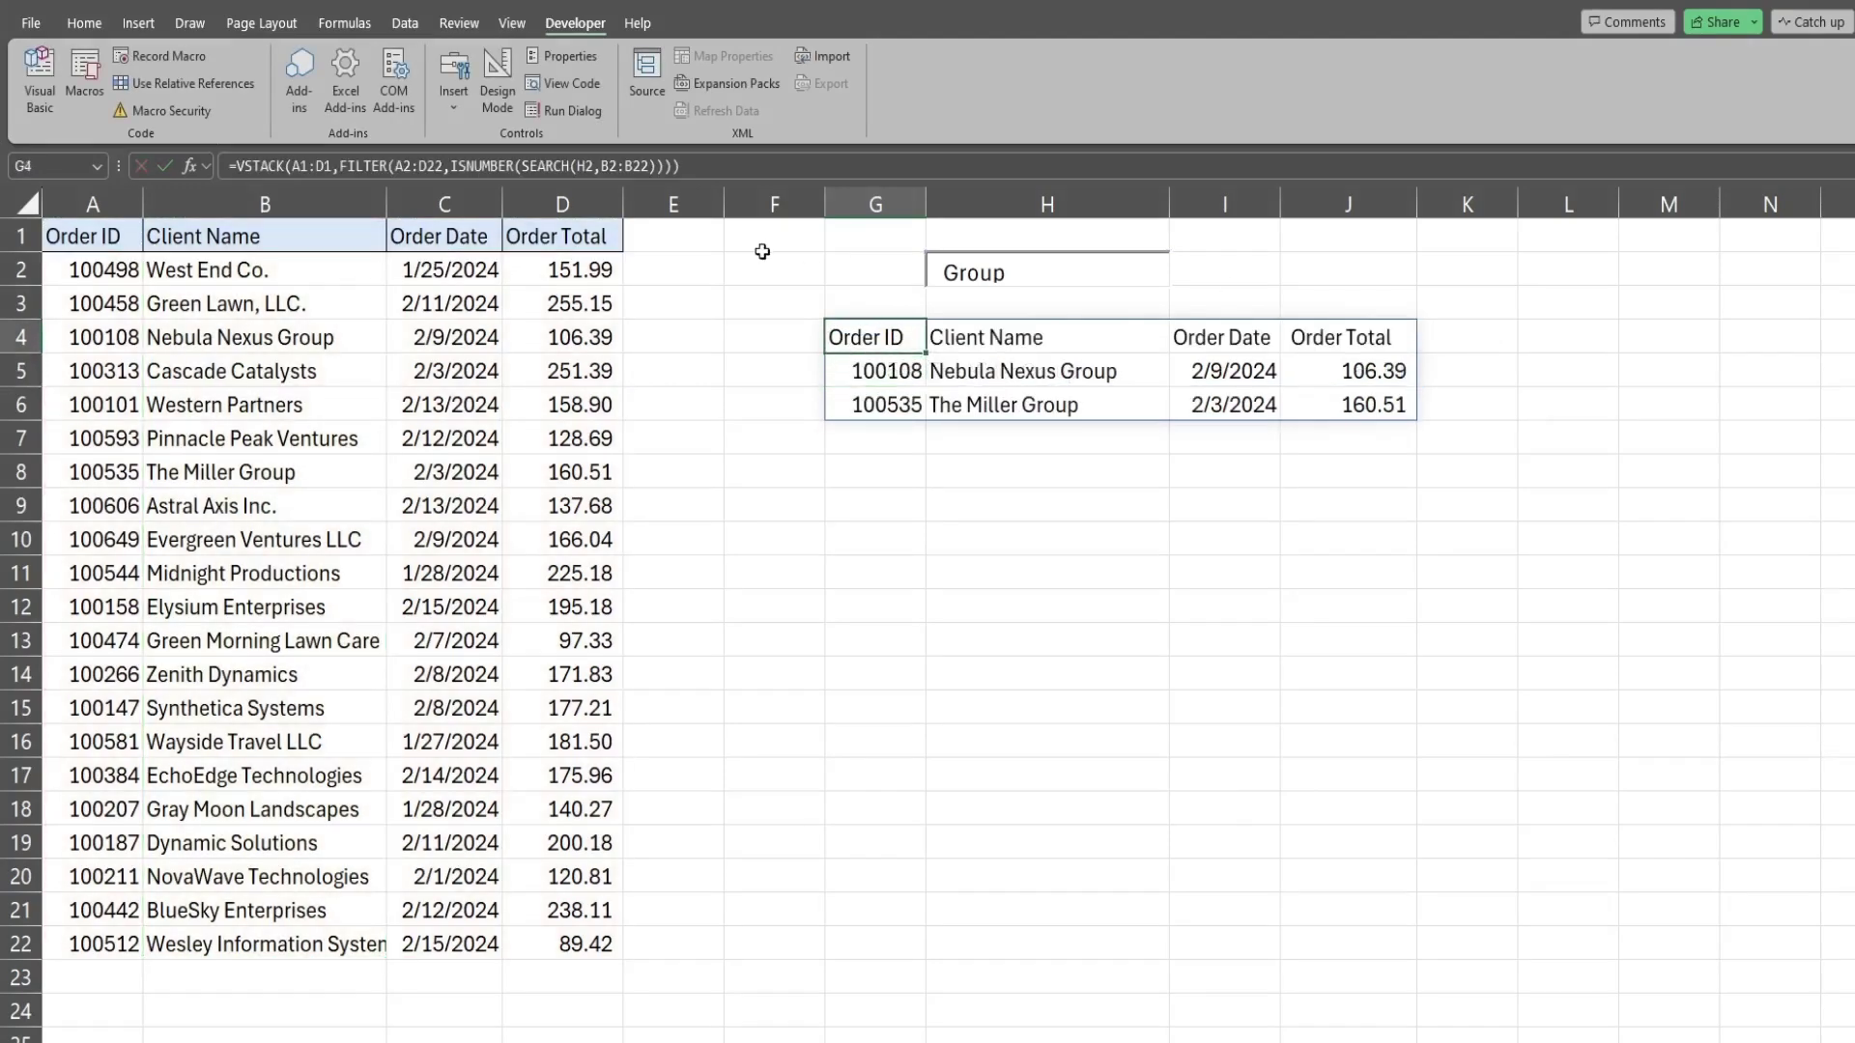
# - Clear Group from the search box so all orders are listed
pyautogui.doubleClick(1021, 280)
pyautogui.moveTo(1021, 280); pyautogui.dragTo(930, 278)
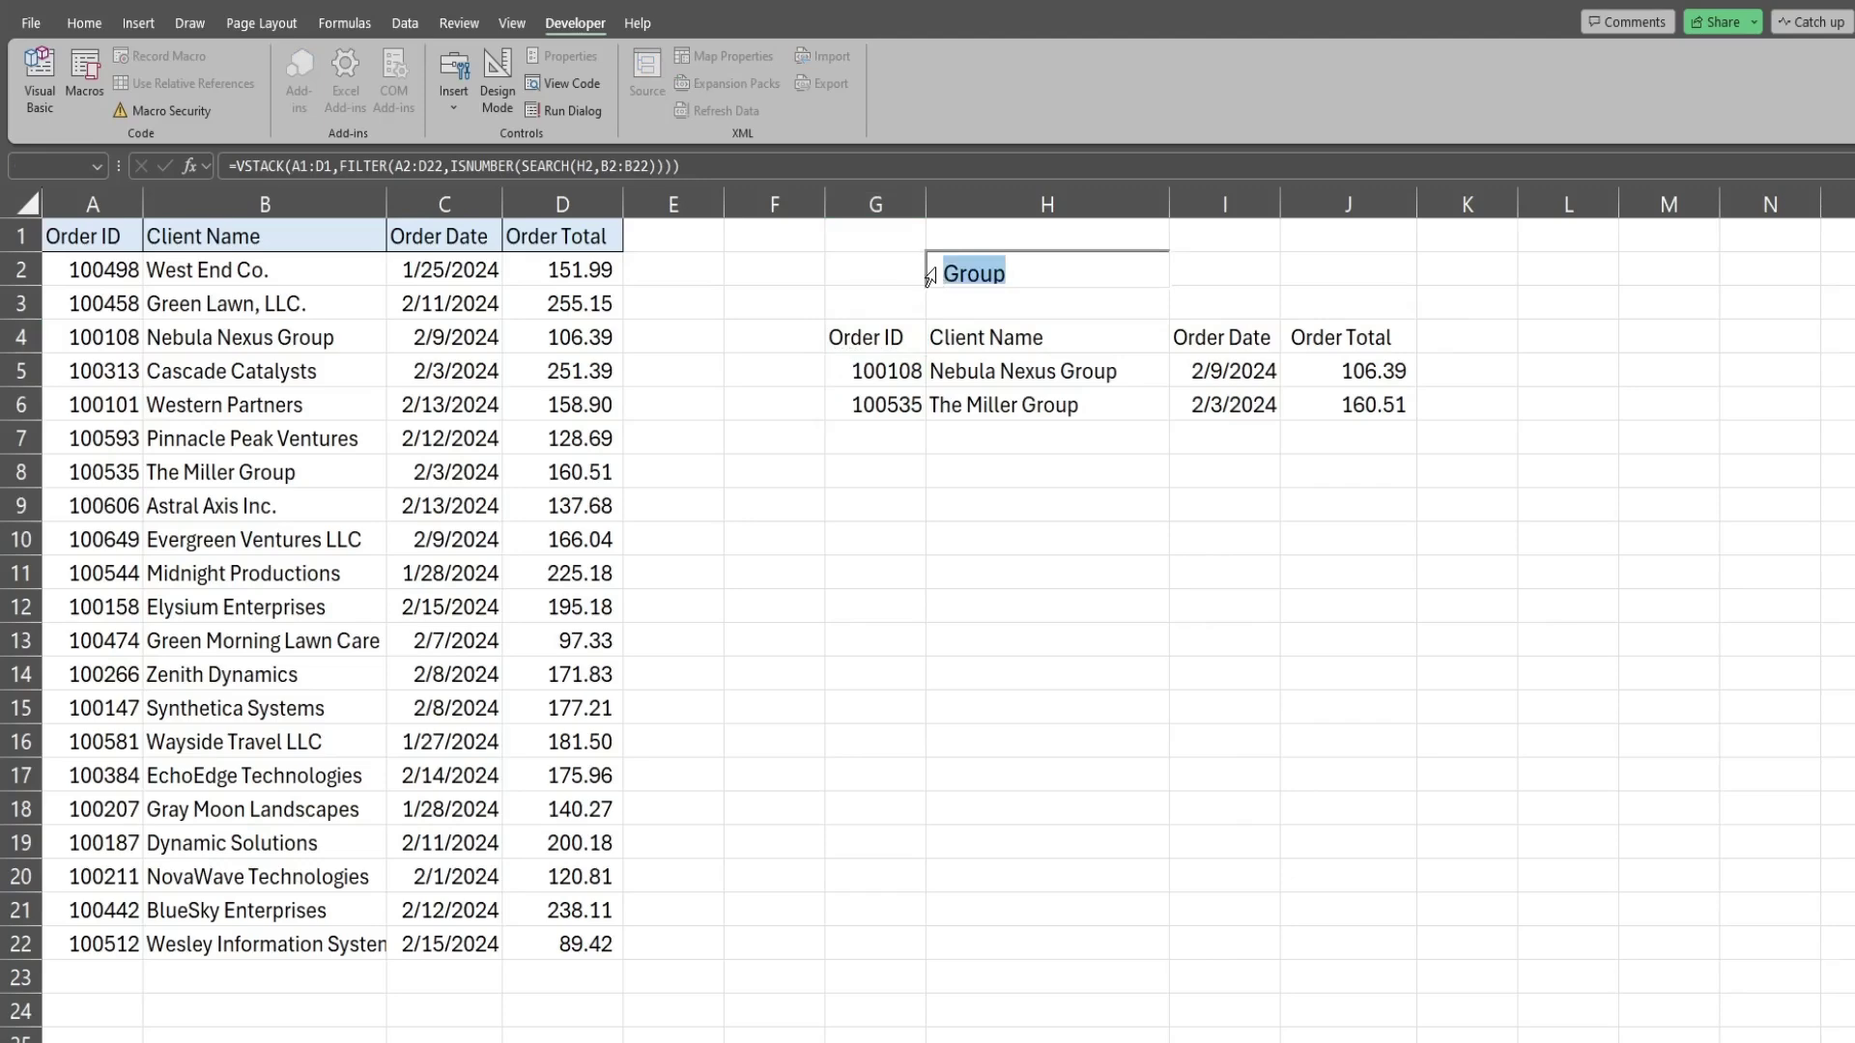
pyautogui.press('BackSpace')
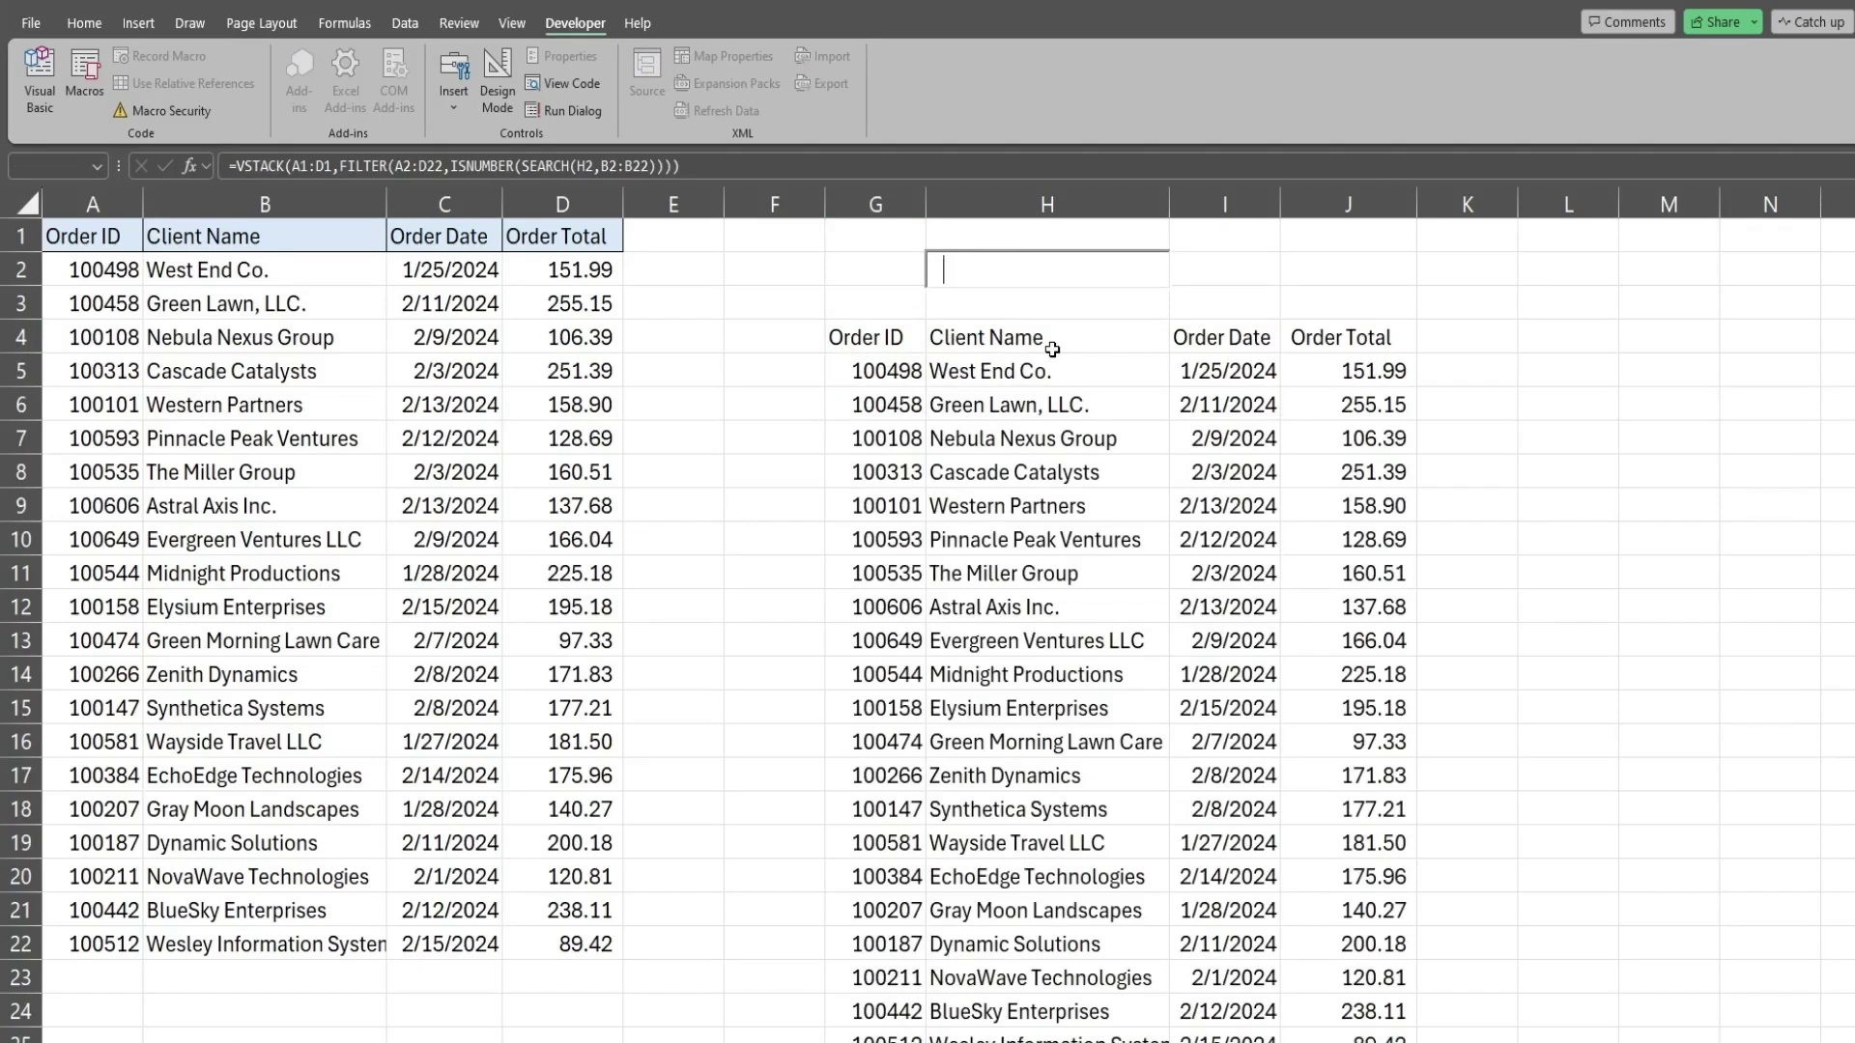
# - Wrap G4's formula in IF(H2="","",…) so results stay blank without a search term
pyautogui.click(901, 337)
pyautogui.doubleClick(835, 337)
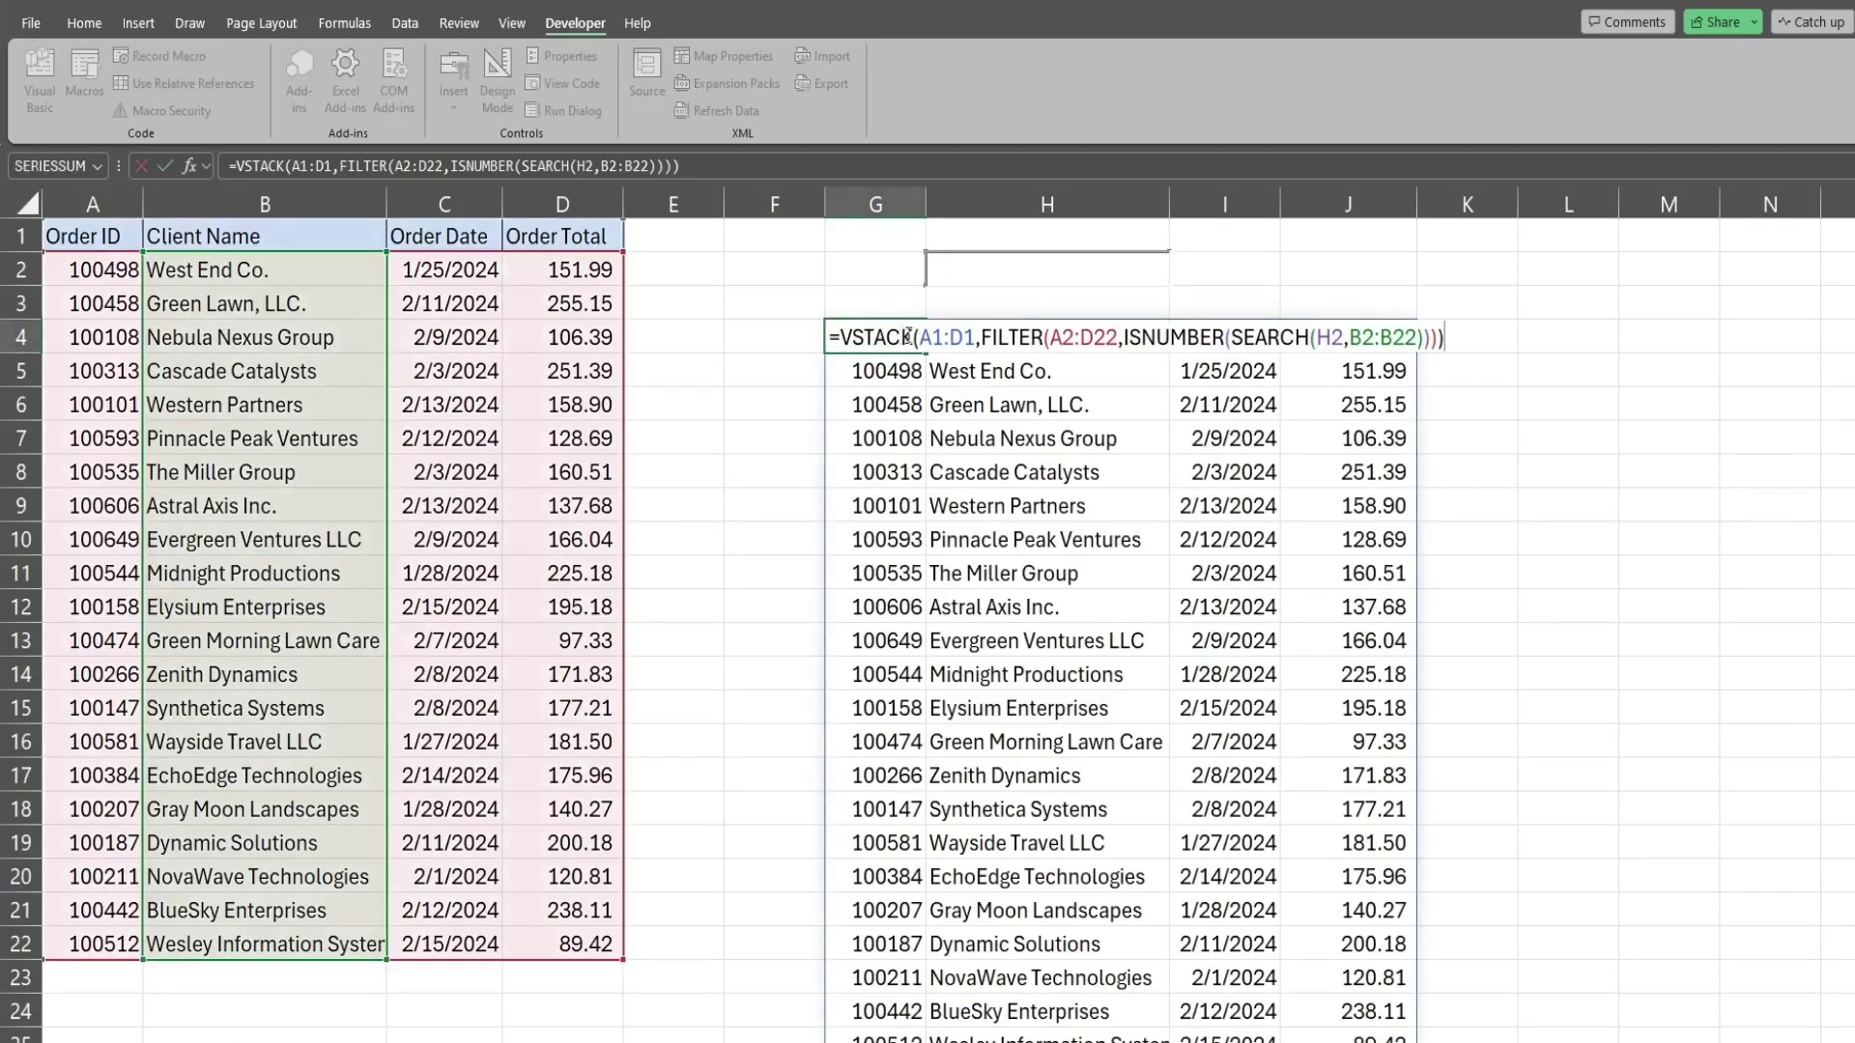
pyautogui.write('IF')
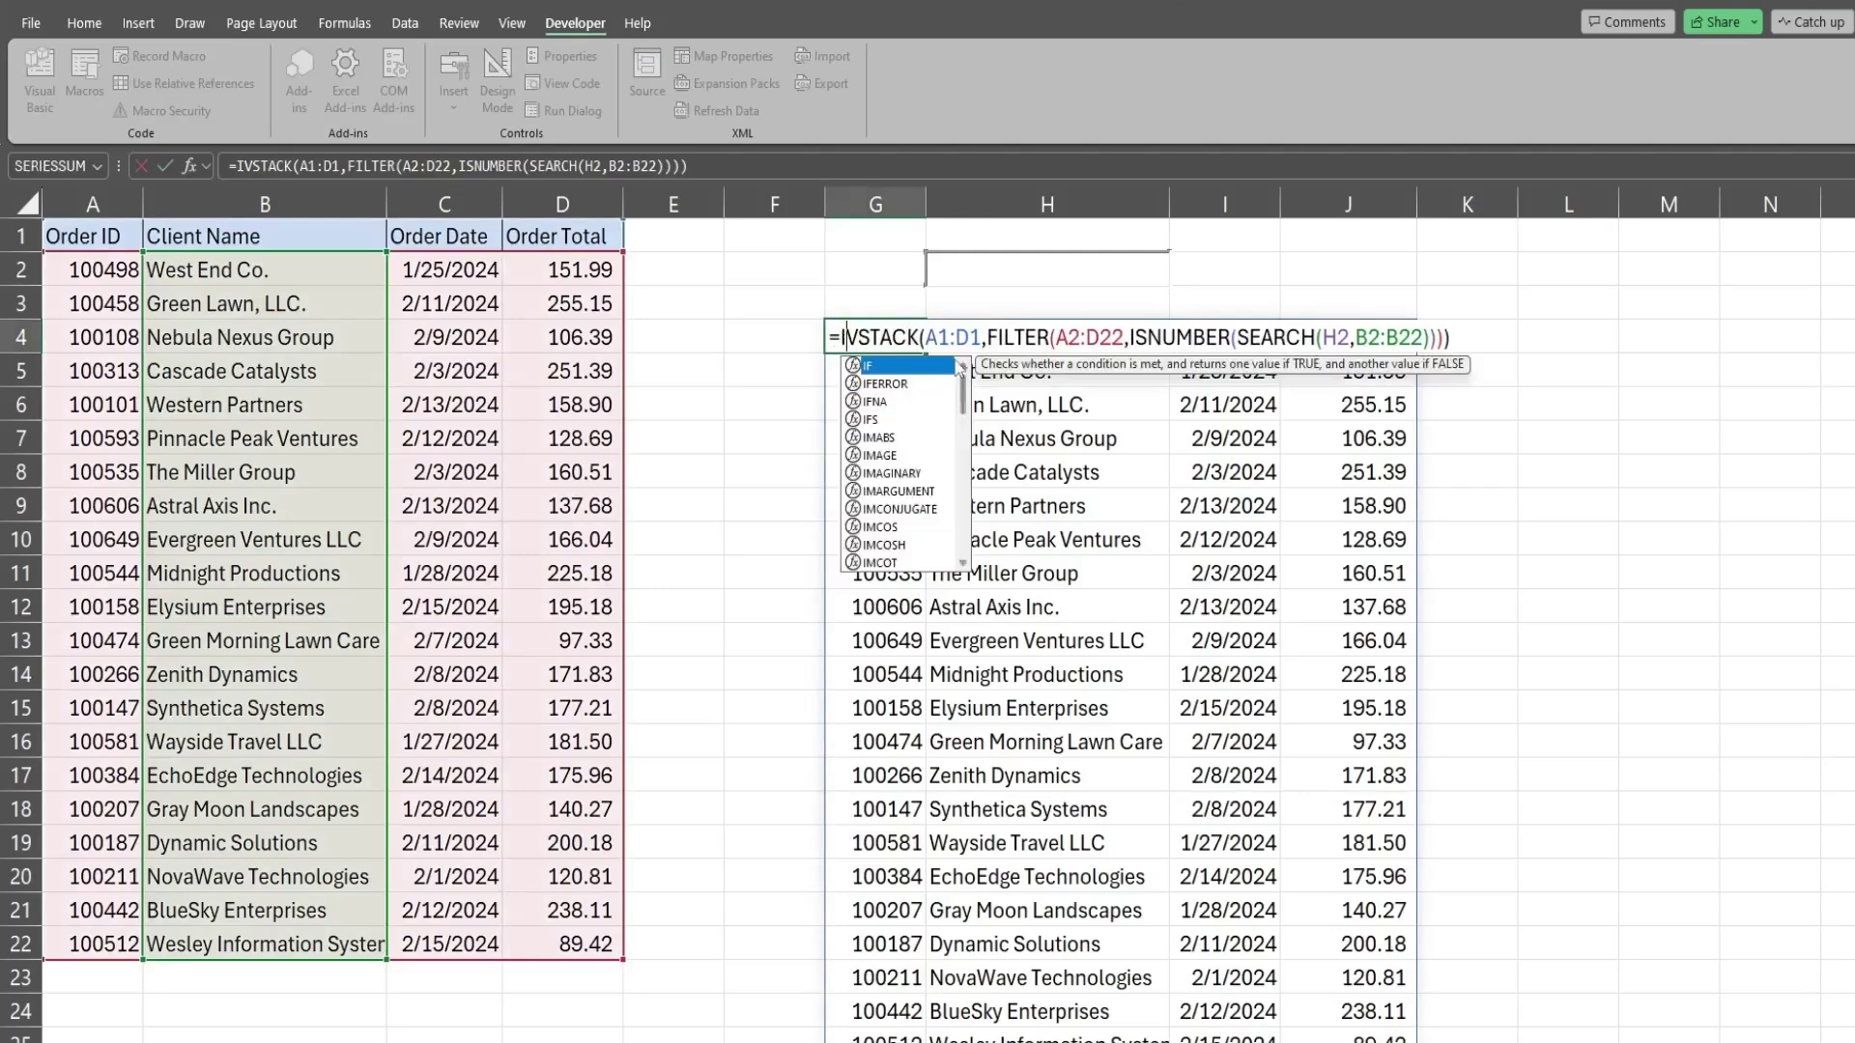
pyautogui.write('(')
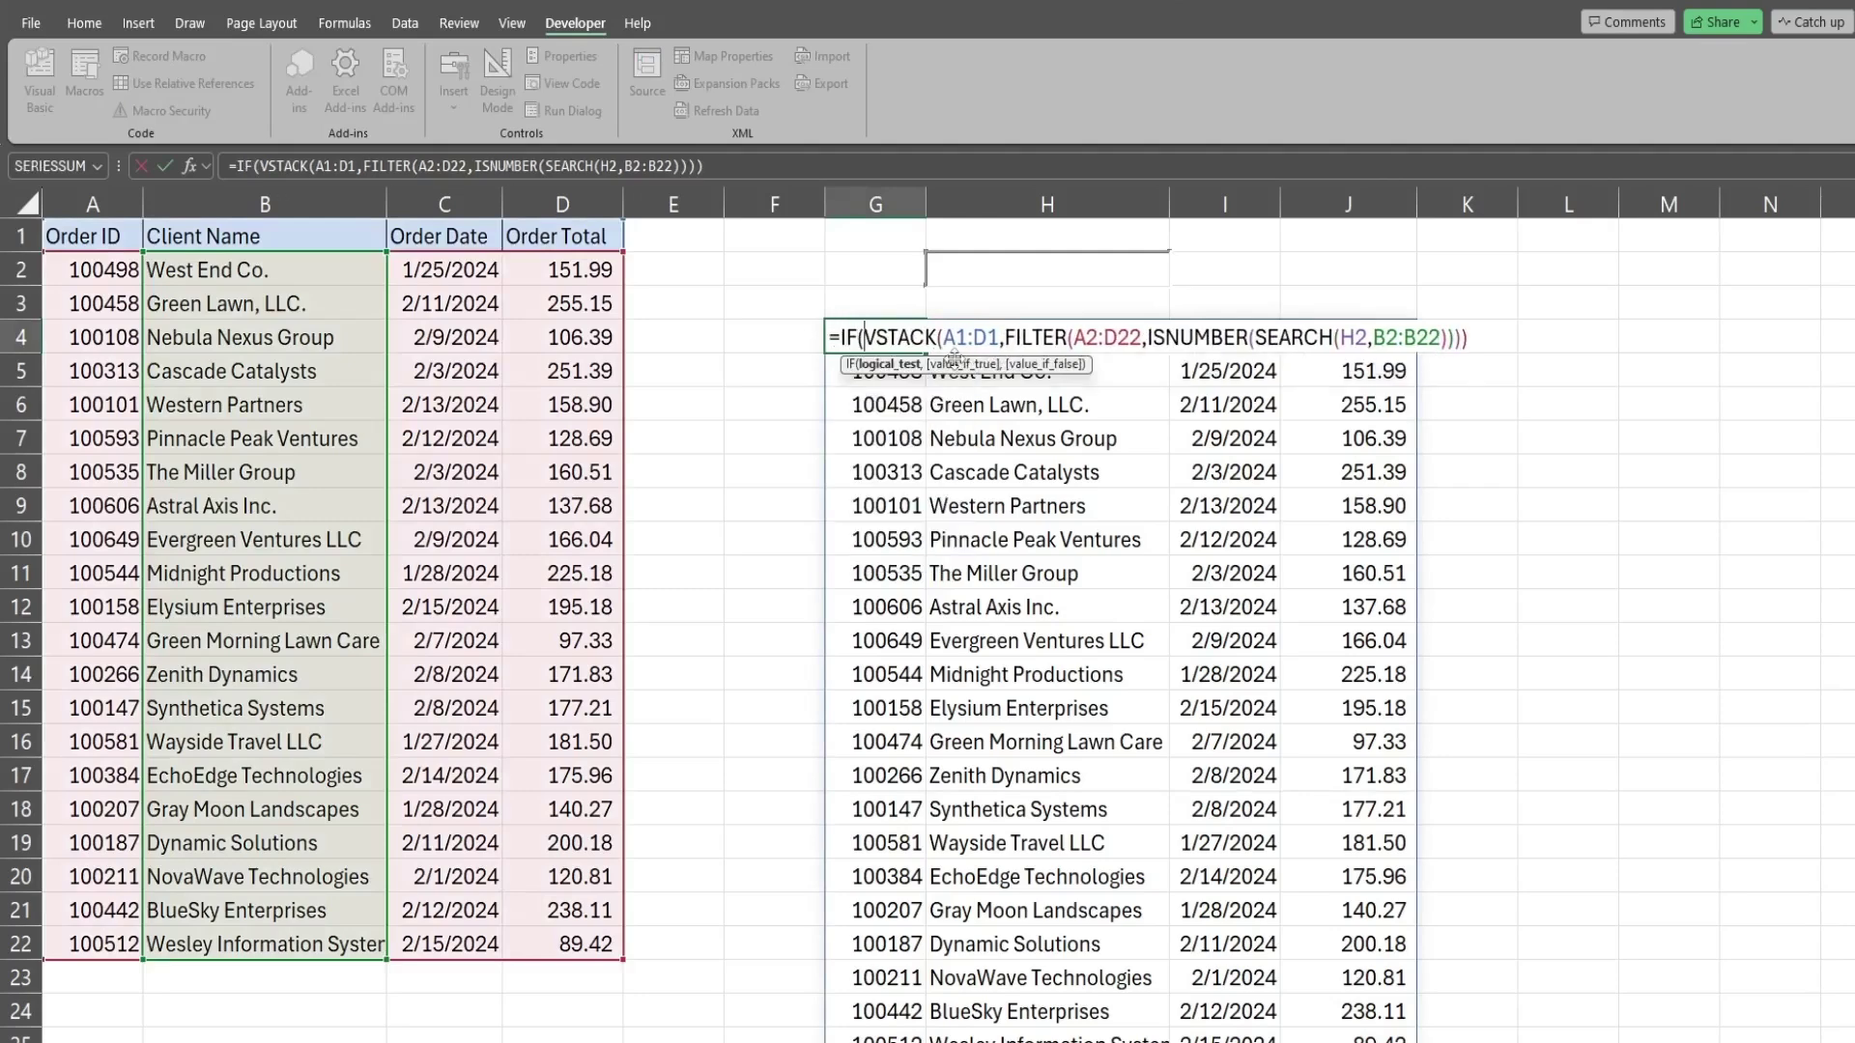
pyautogui.write('H')
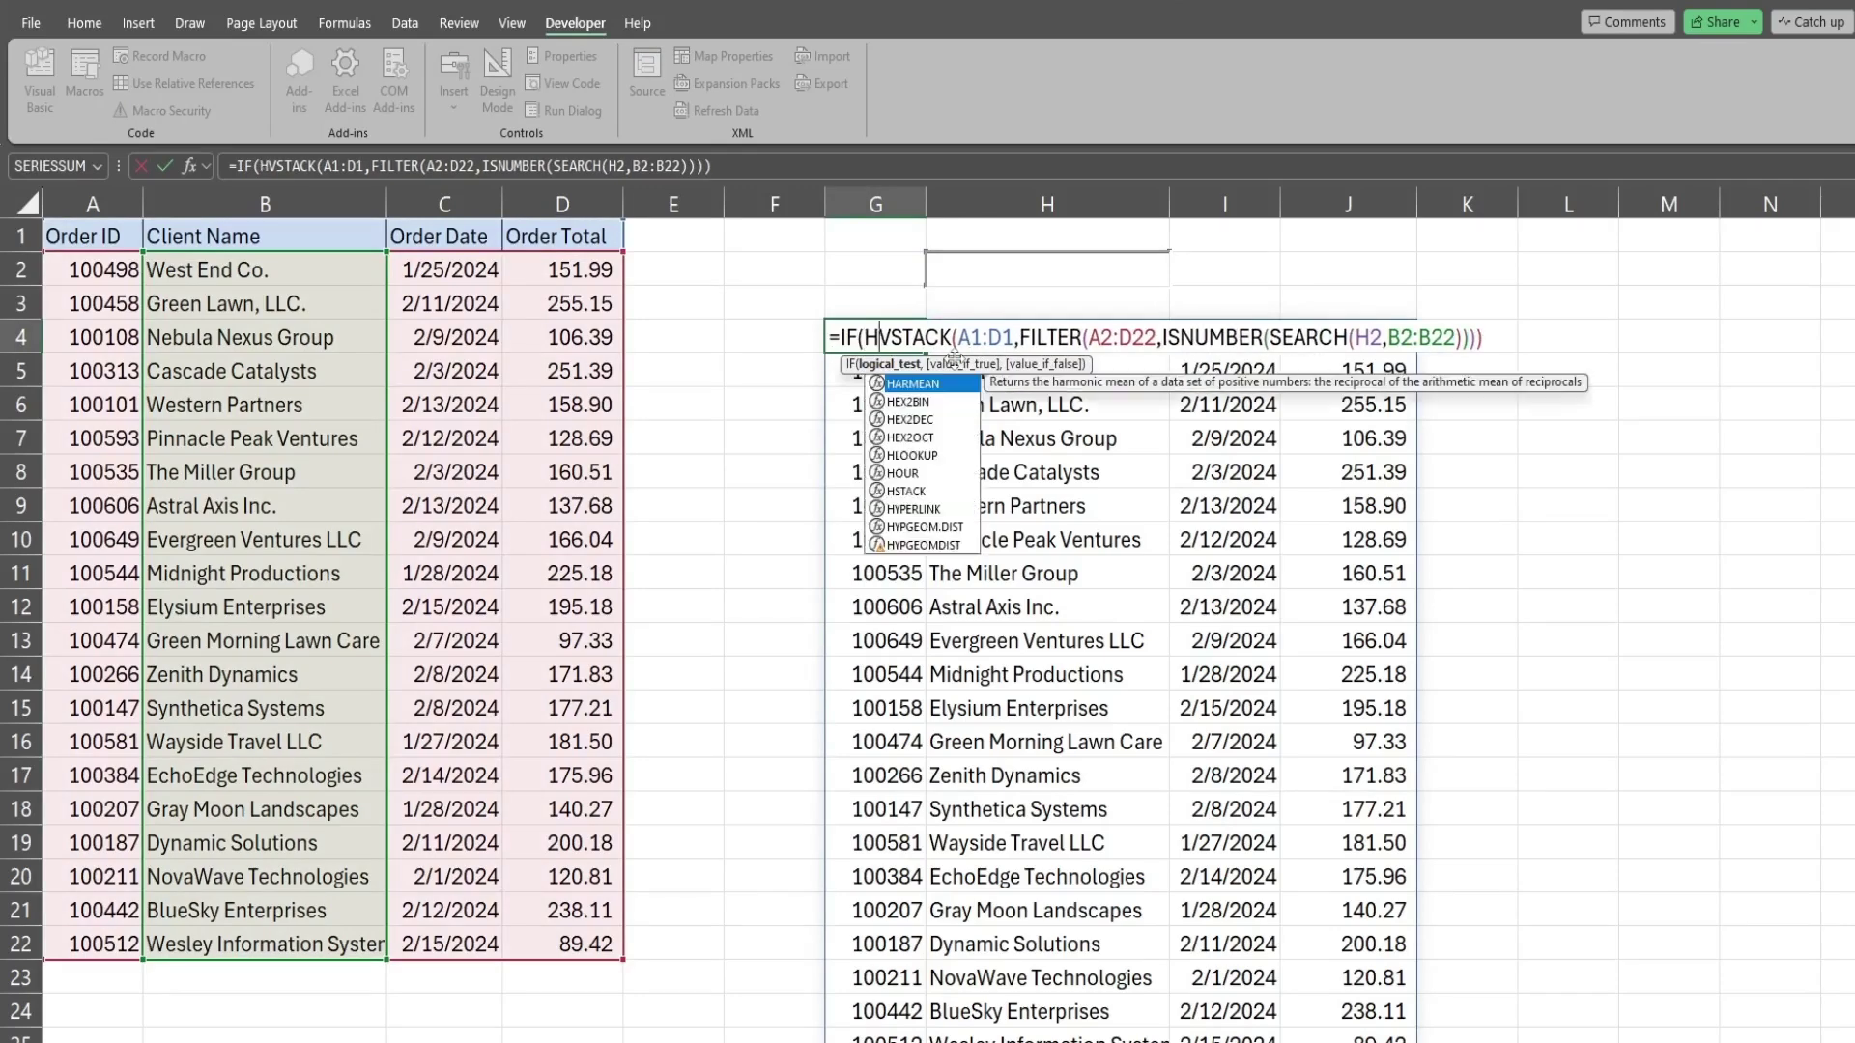
pyautogui.write('2')
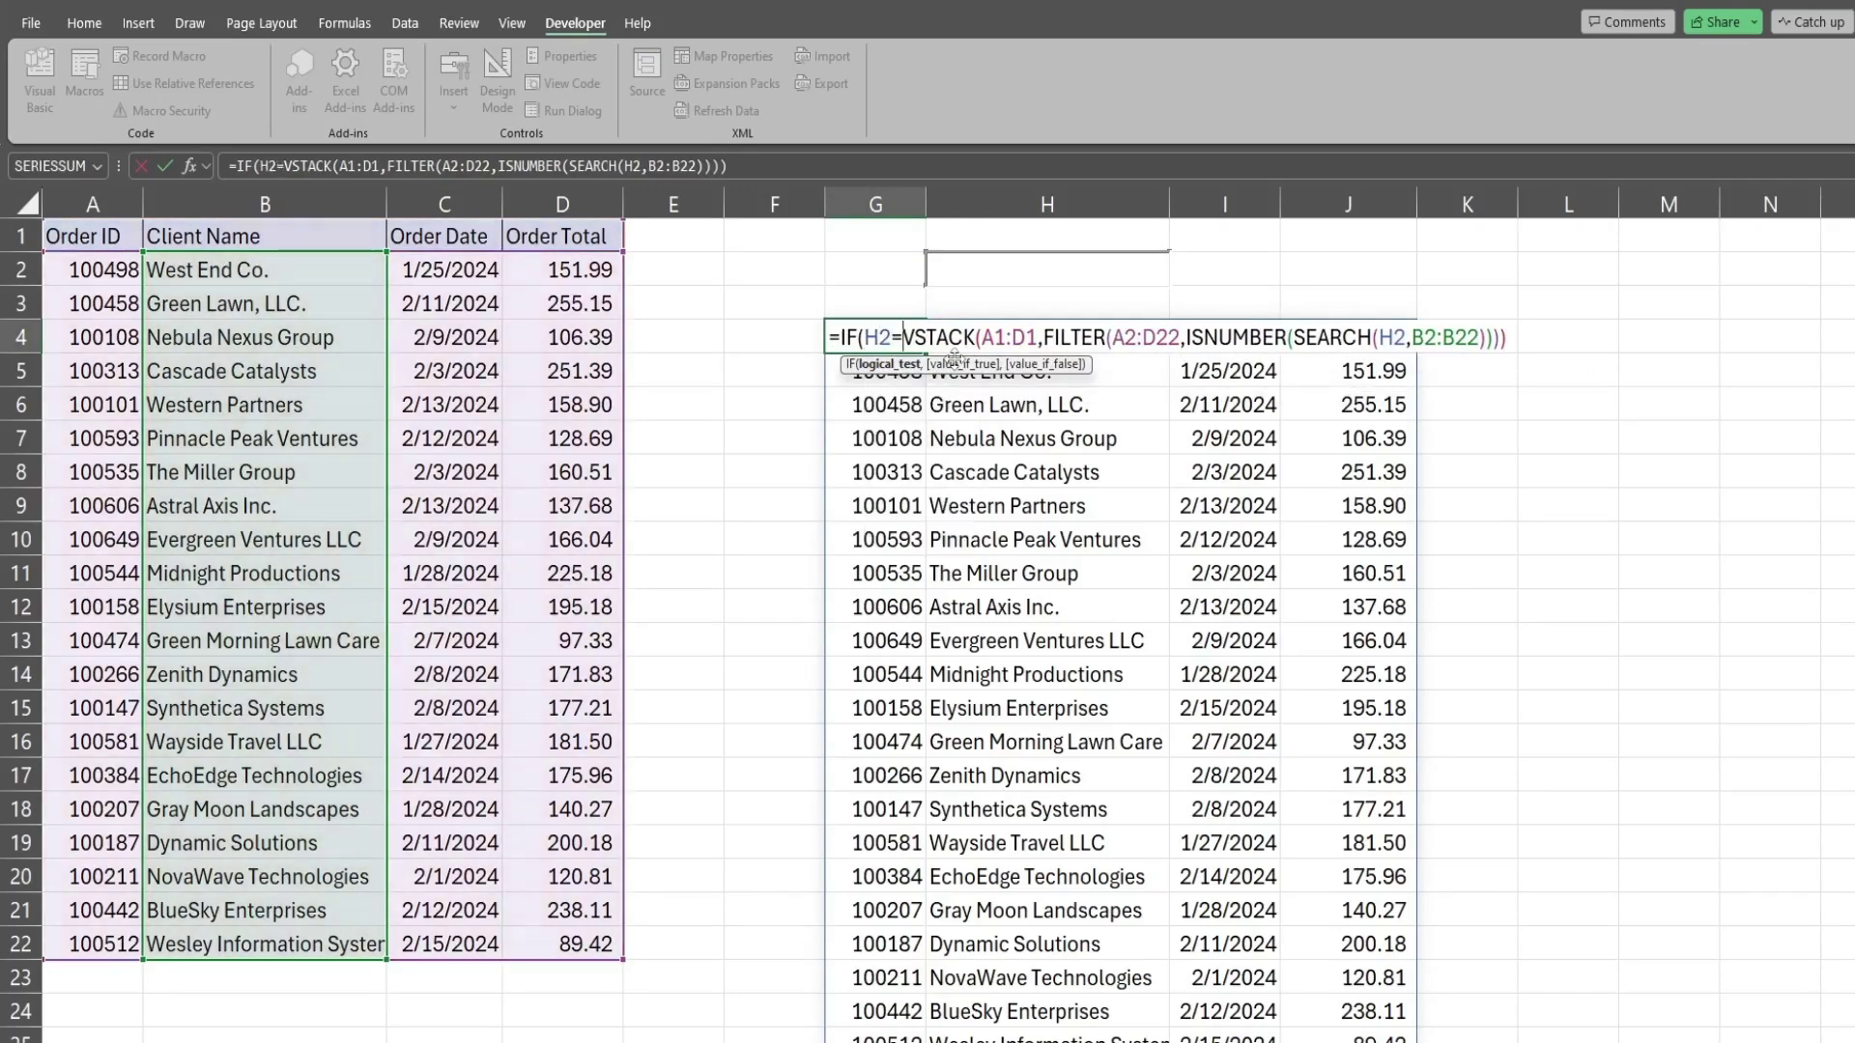
pyautogui.write('="",""')
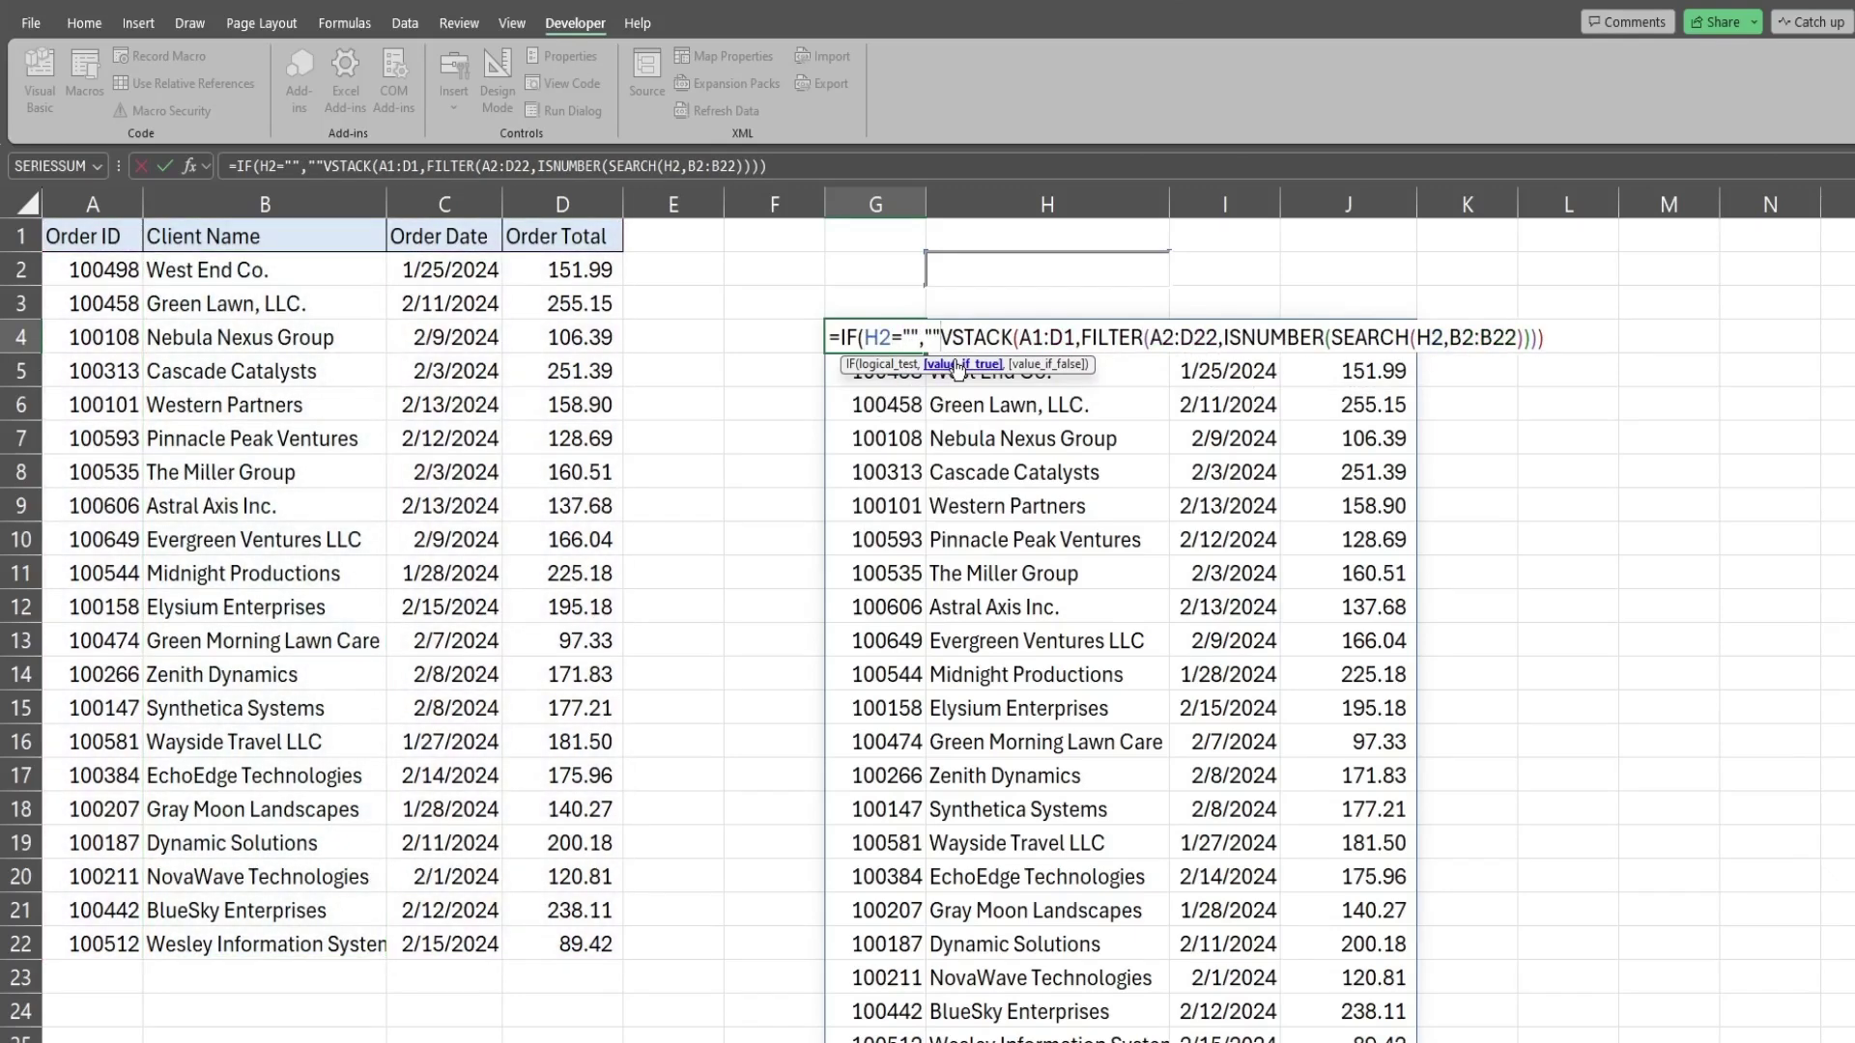
pyautogui.write(',')
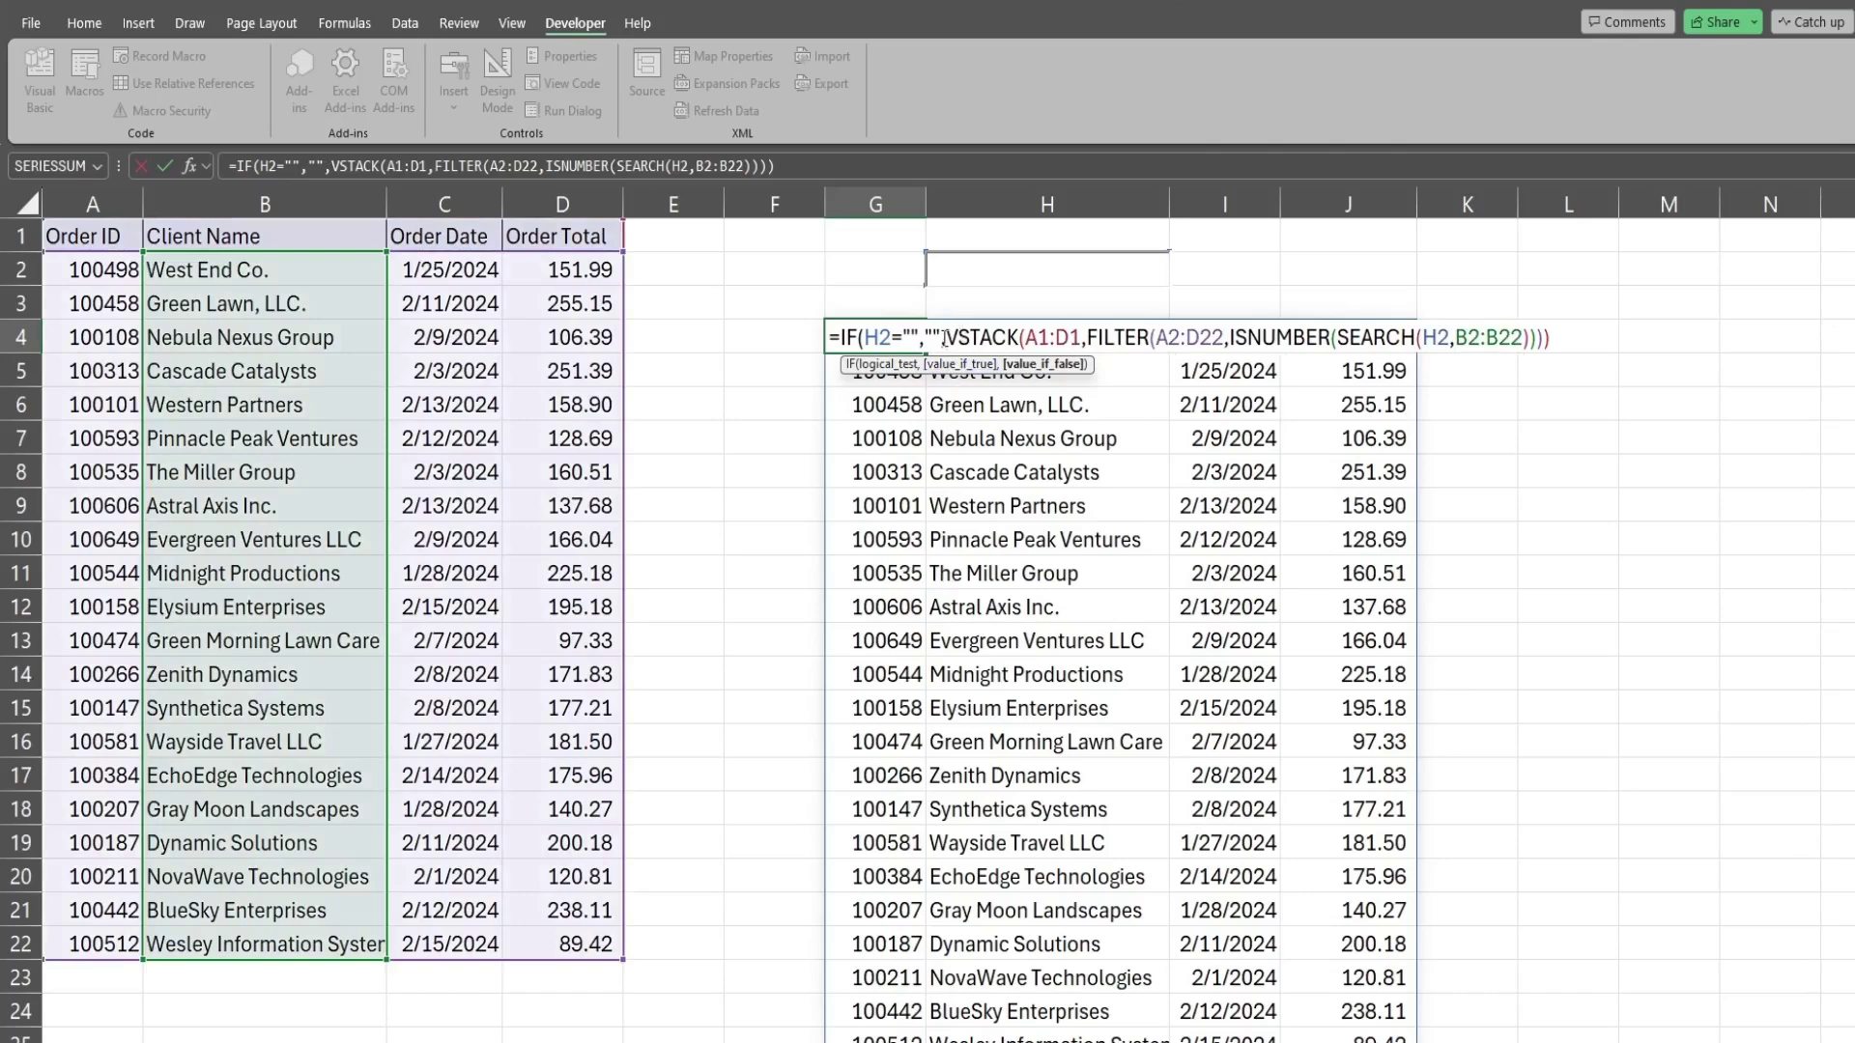
pyautogui.click(1572, 331)
pyautogui.press('Return')
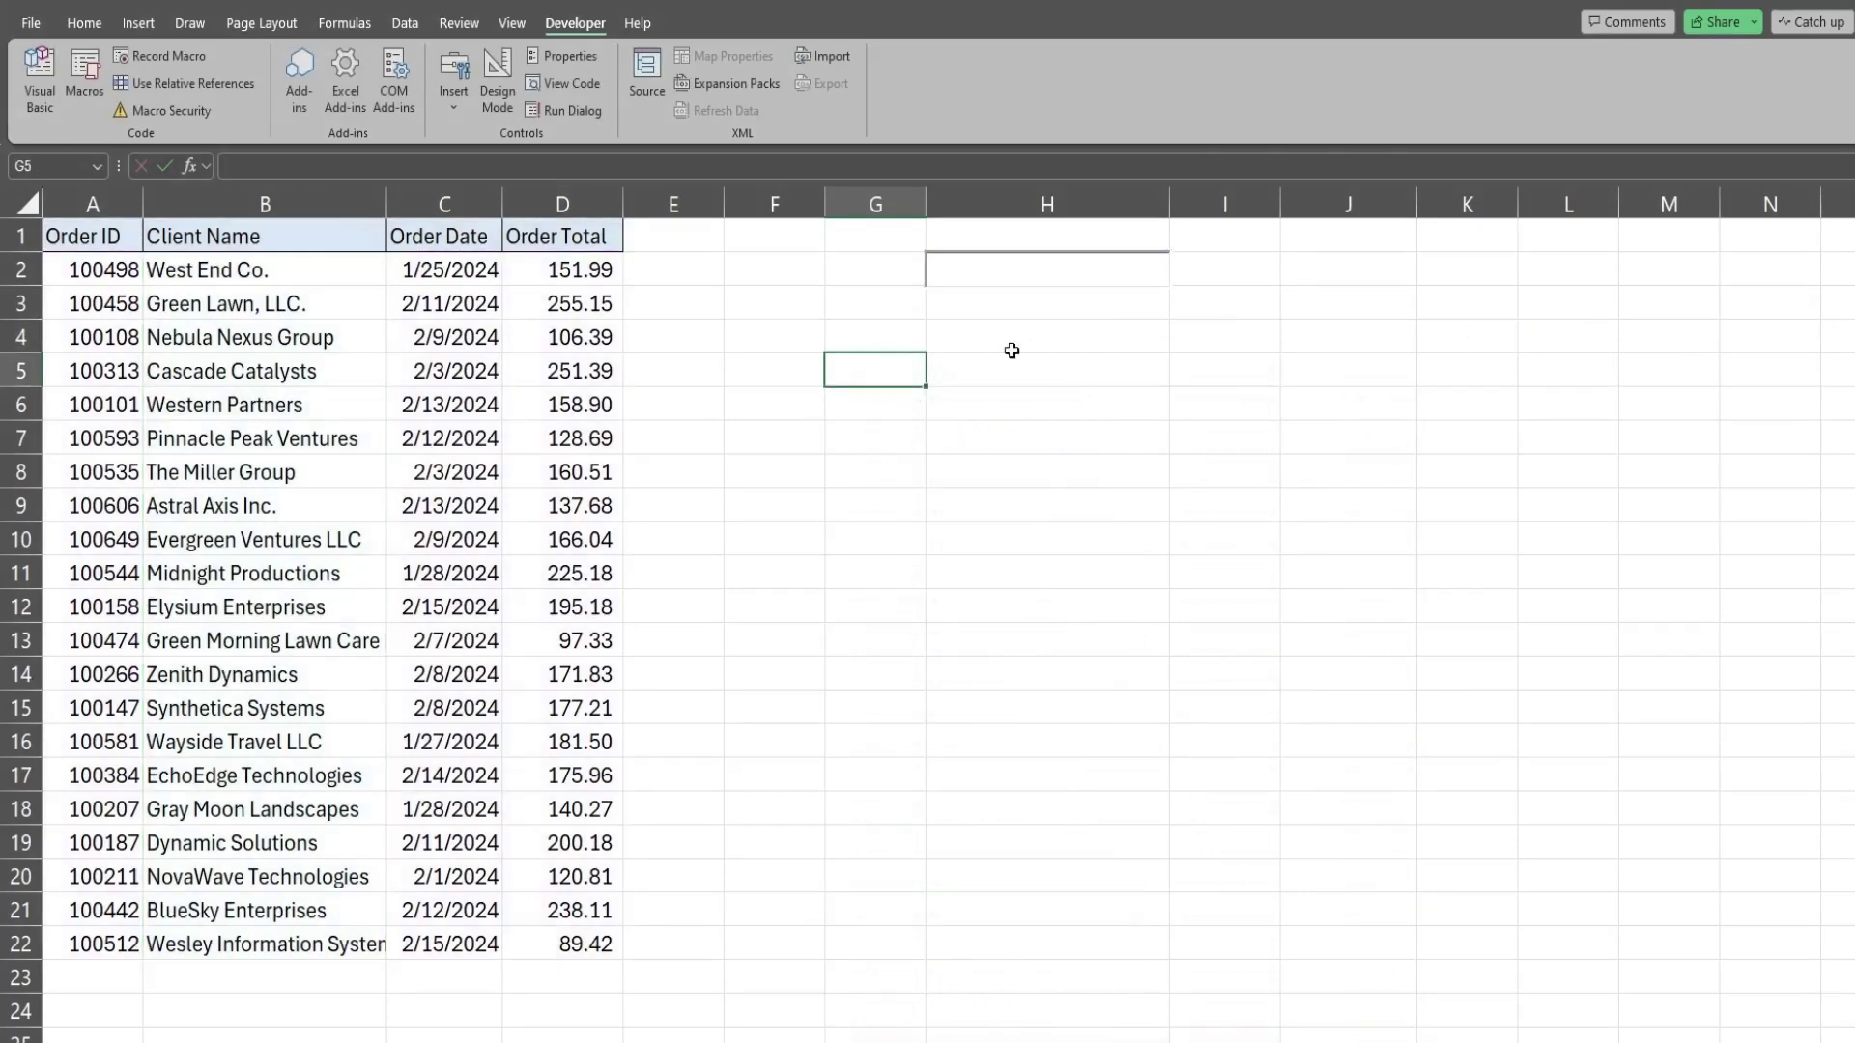
# - Enter the non-matching search term zz in the search box
pyautogui.click(902, 335)
pyautogui.doubleClick(905, 335)
pyautogui.press('Escape')
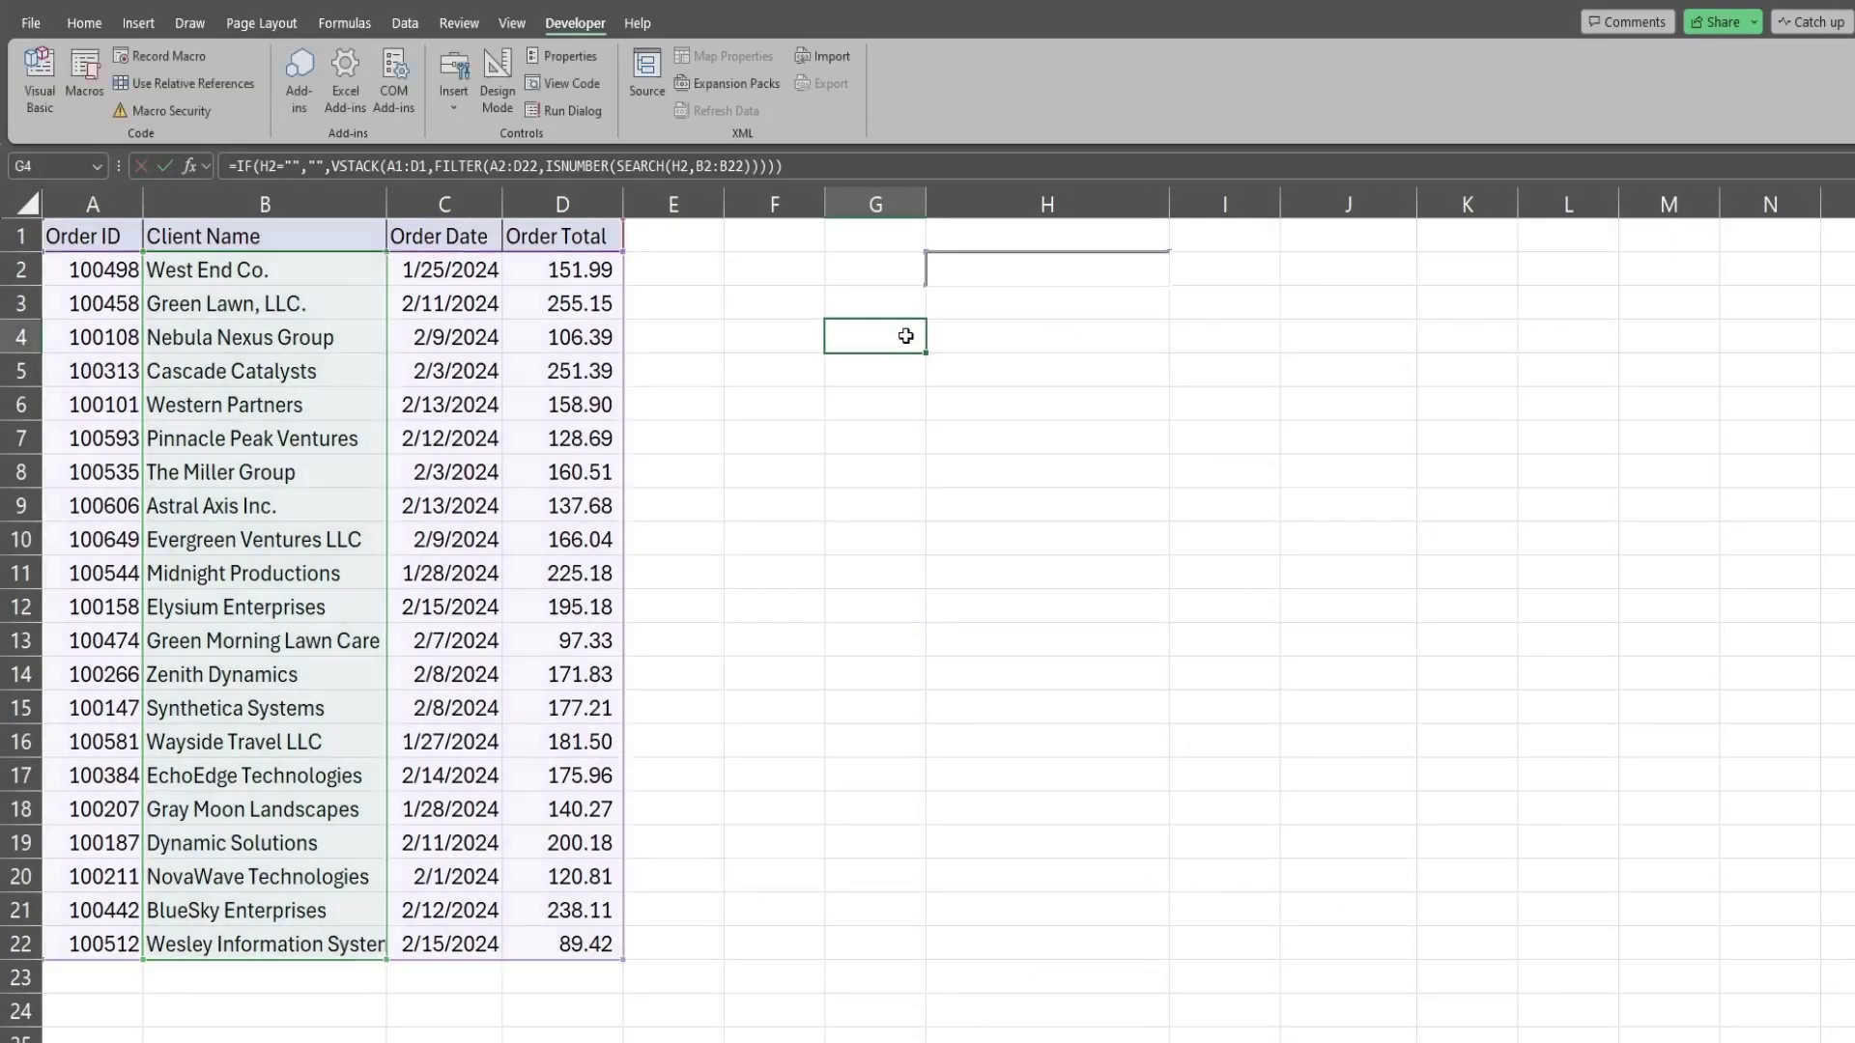
pyautogui.doubleClick(968, 267)
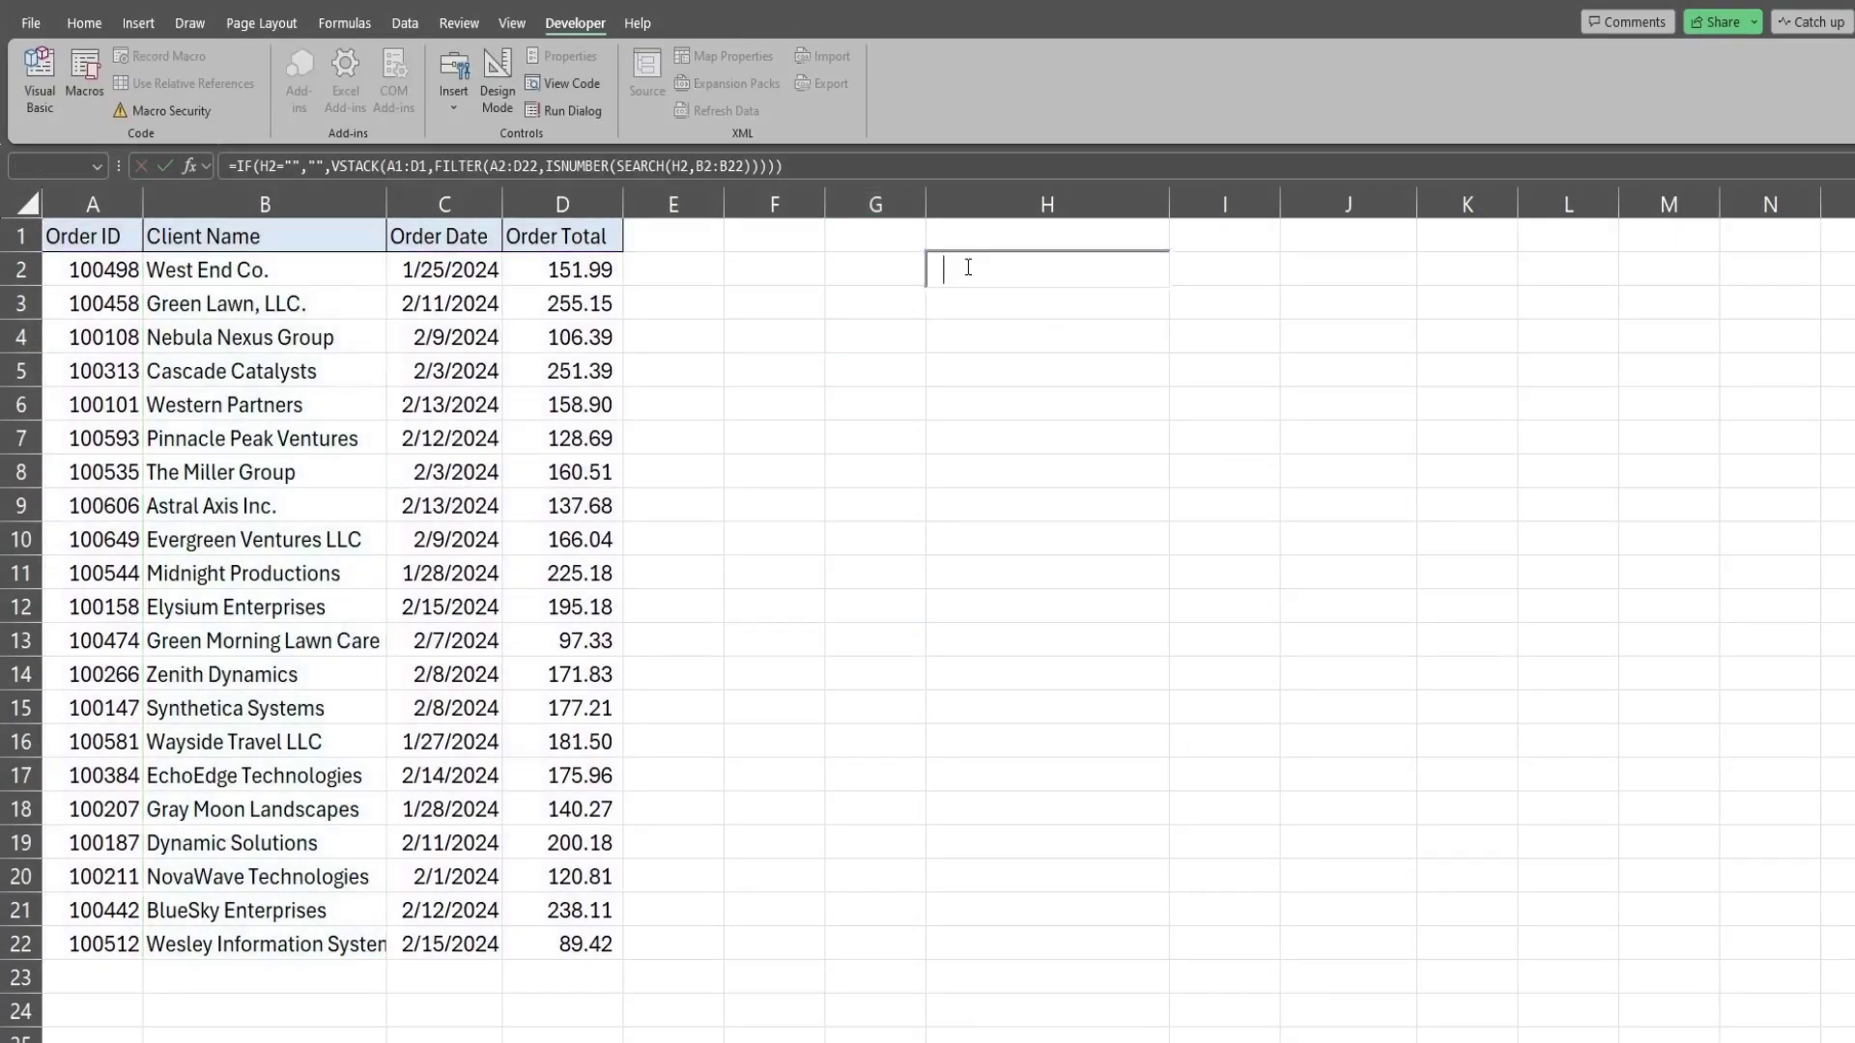
pyautogui.write('zz')
# - Wrap G4's formula in IFERROR with "No Records Found" as the fallback
pyautogui.click(908, 337)
pyautogui.doubleClick(908, 337)
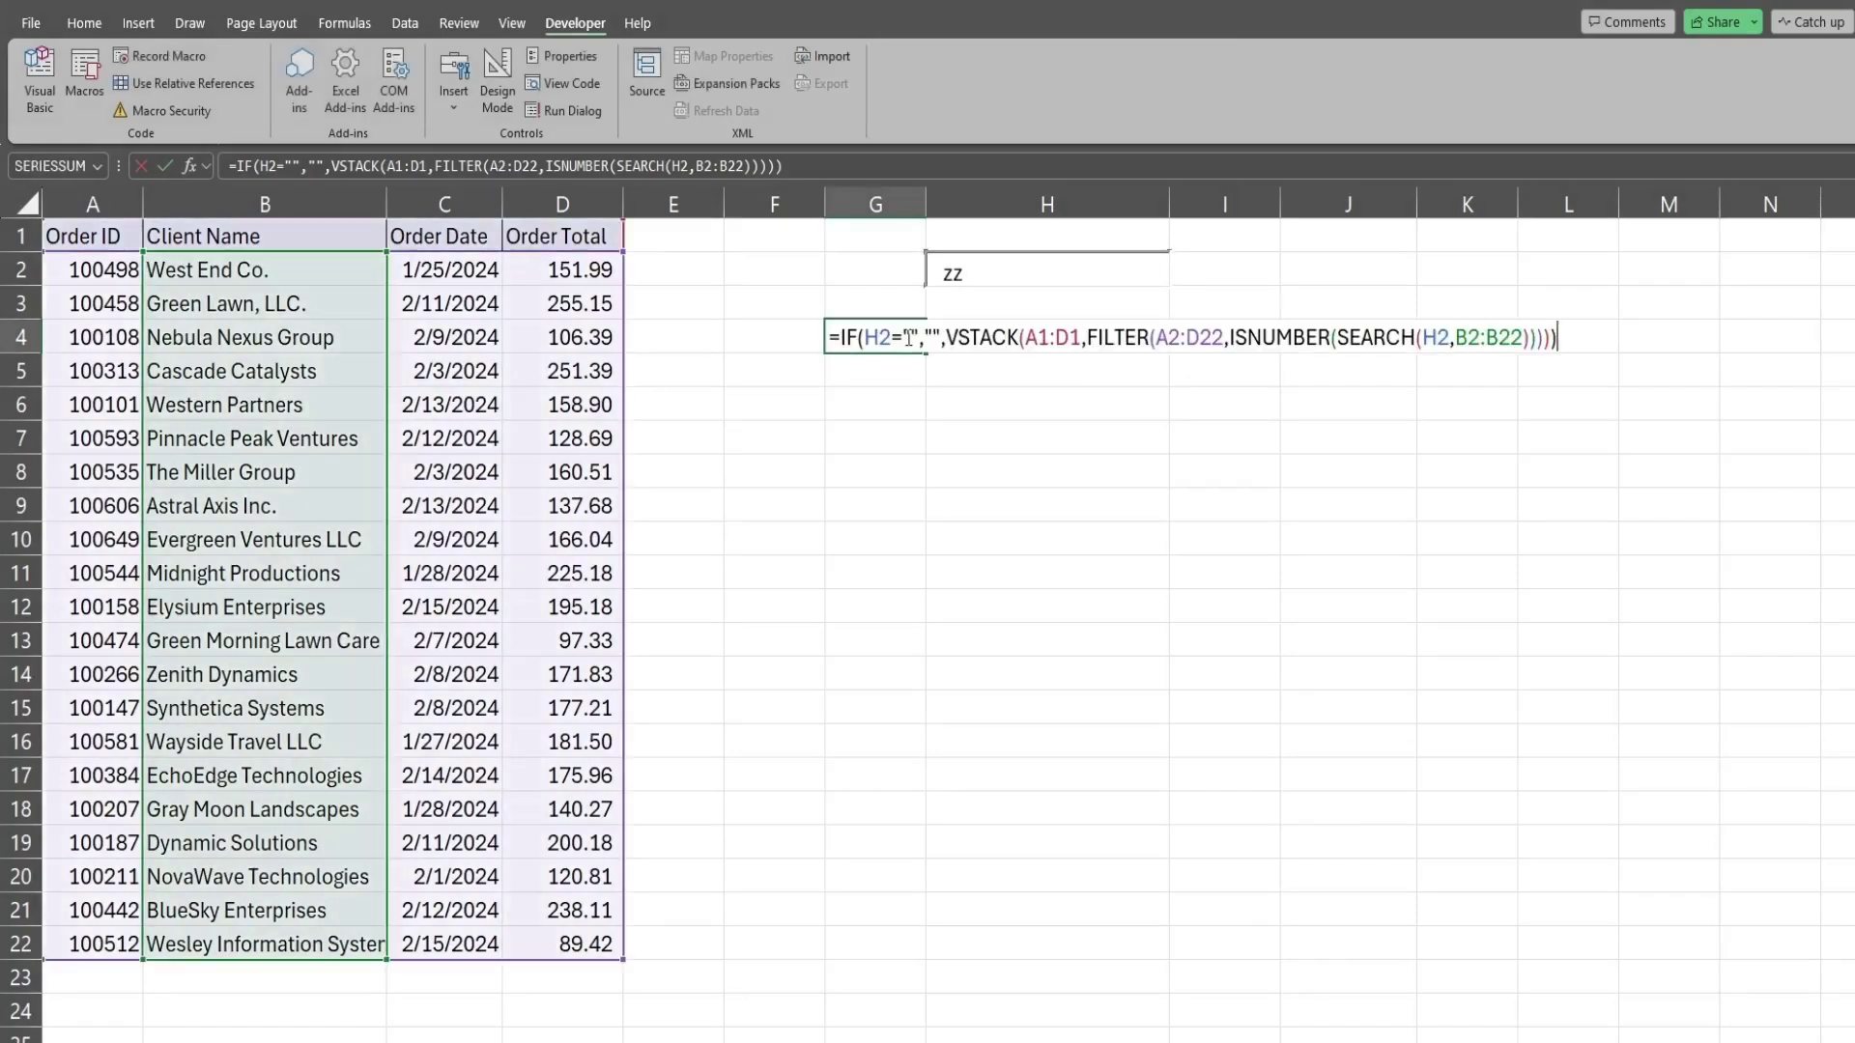
pyautogui.click(839, 337)
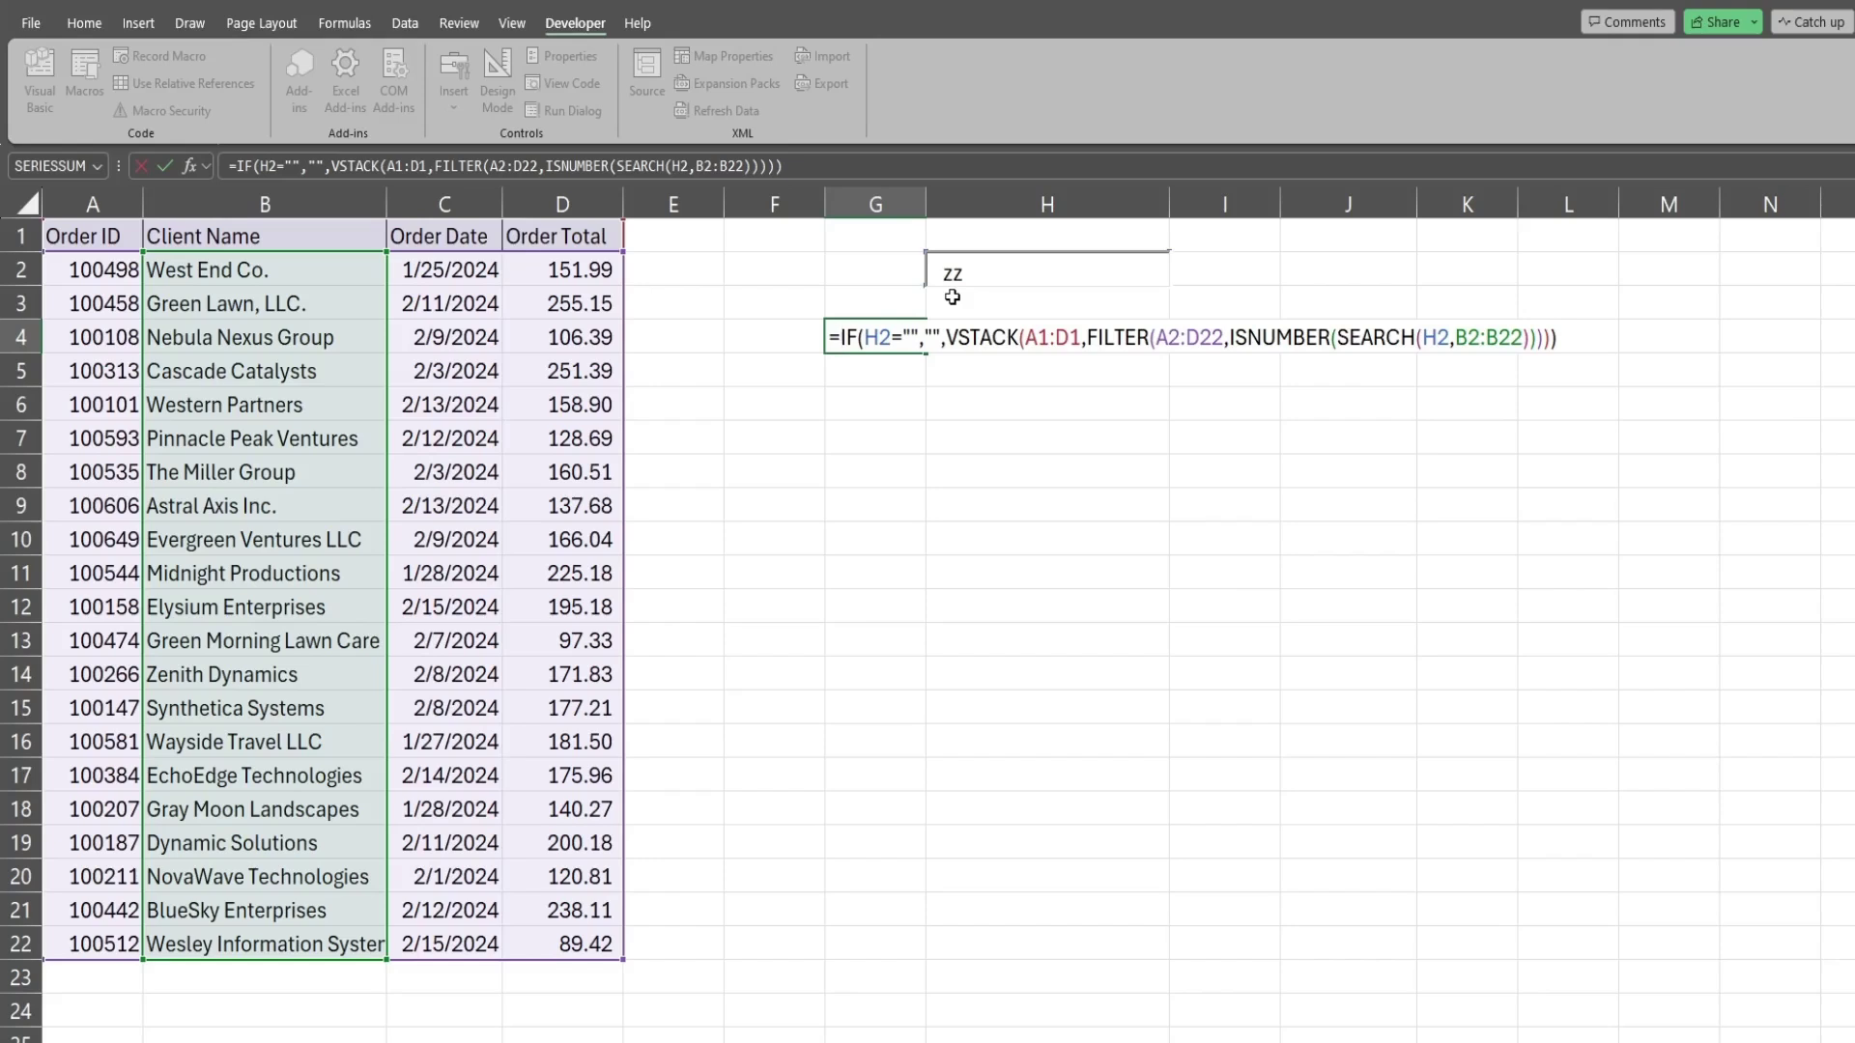
pyautogui.write('If')
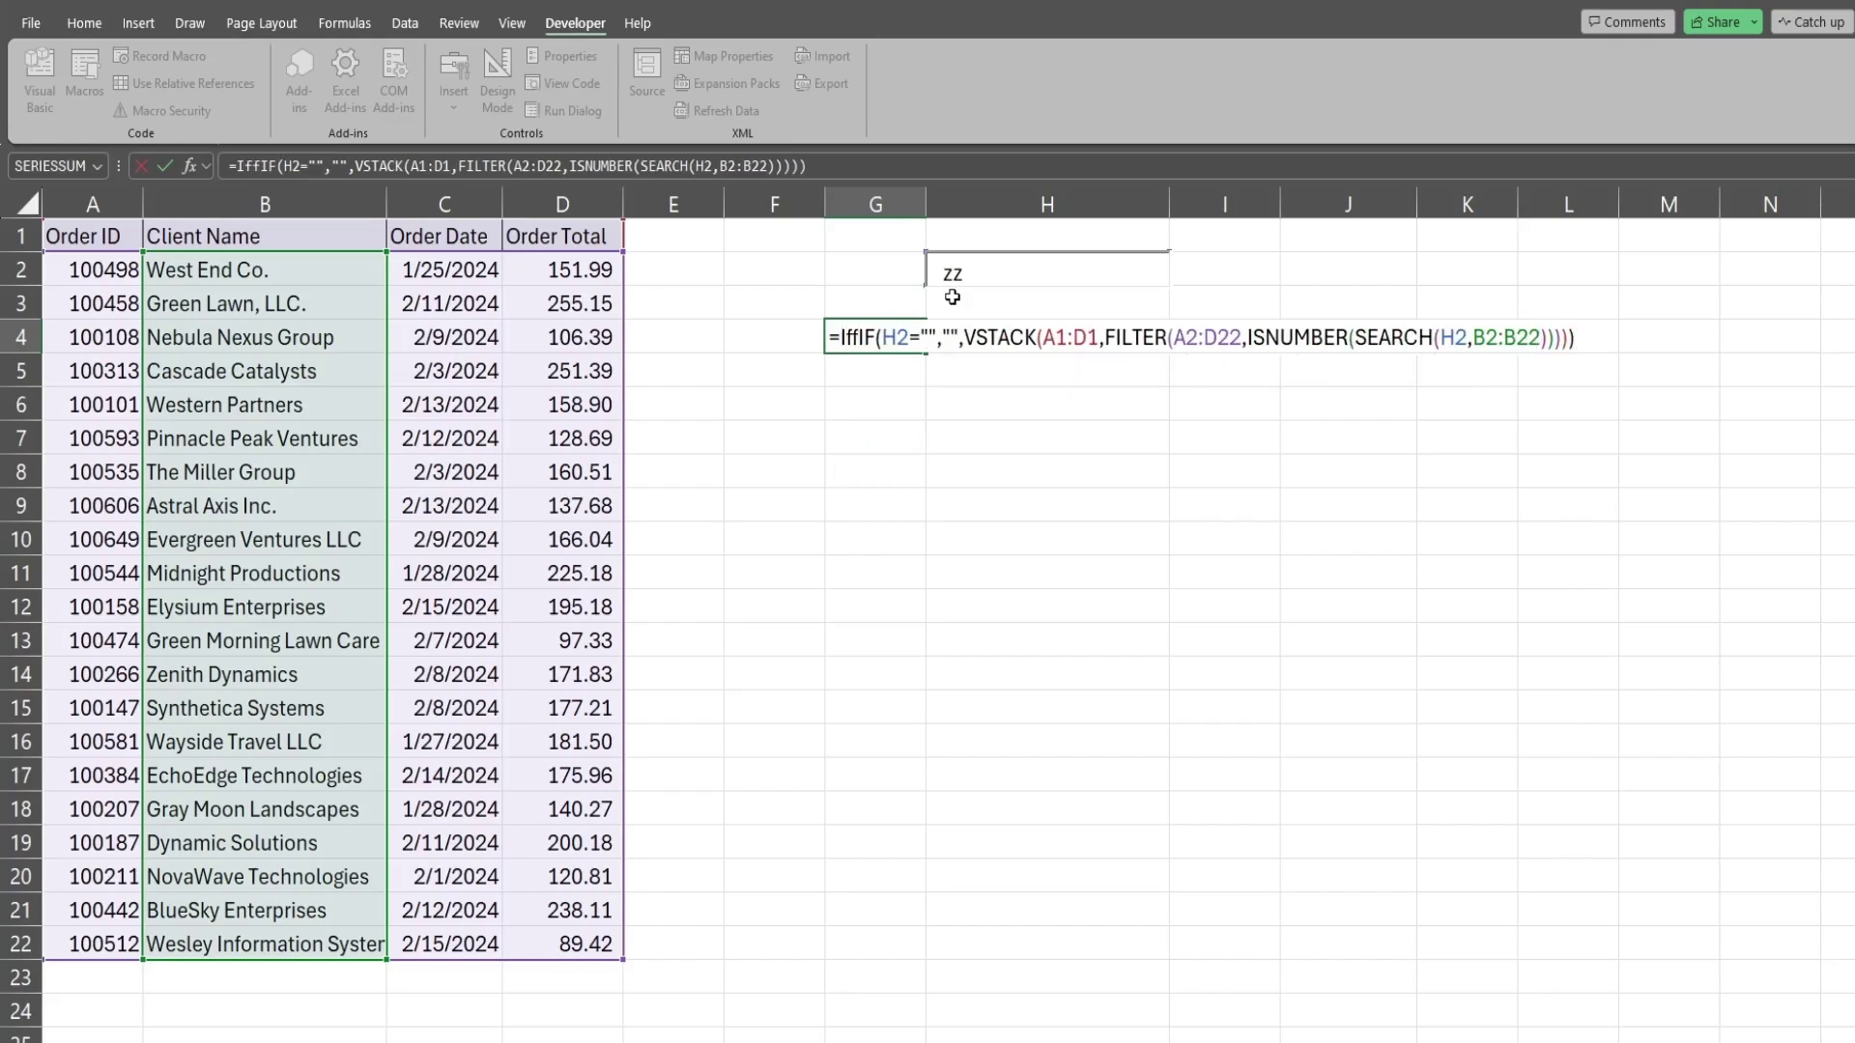
pyautogui.write('er')
pyautogui.press('Tab')
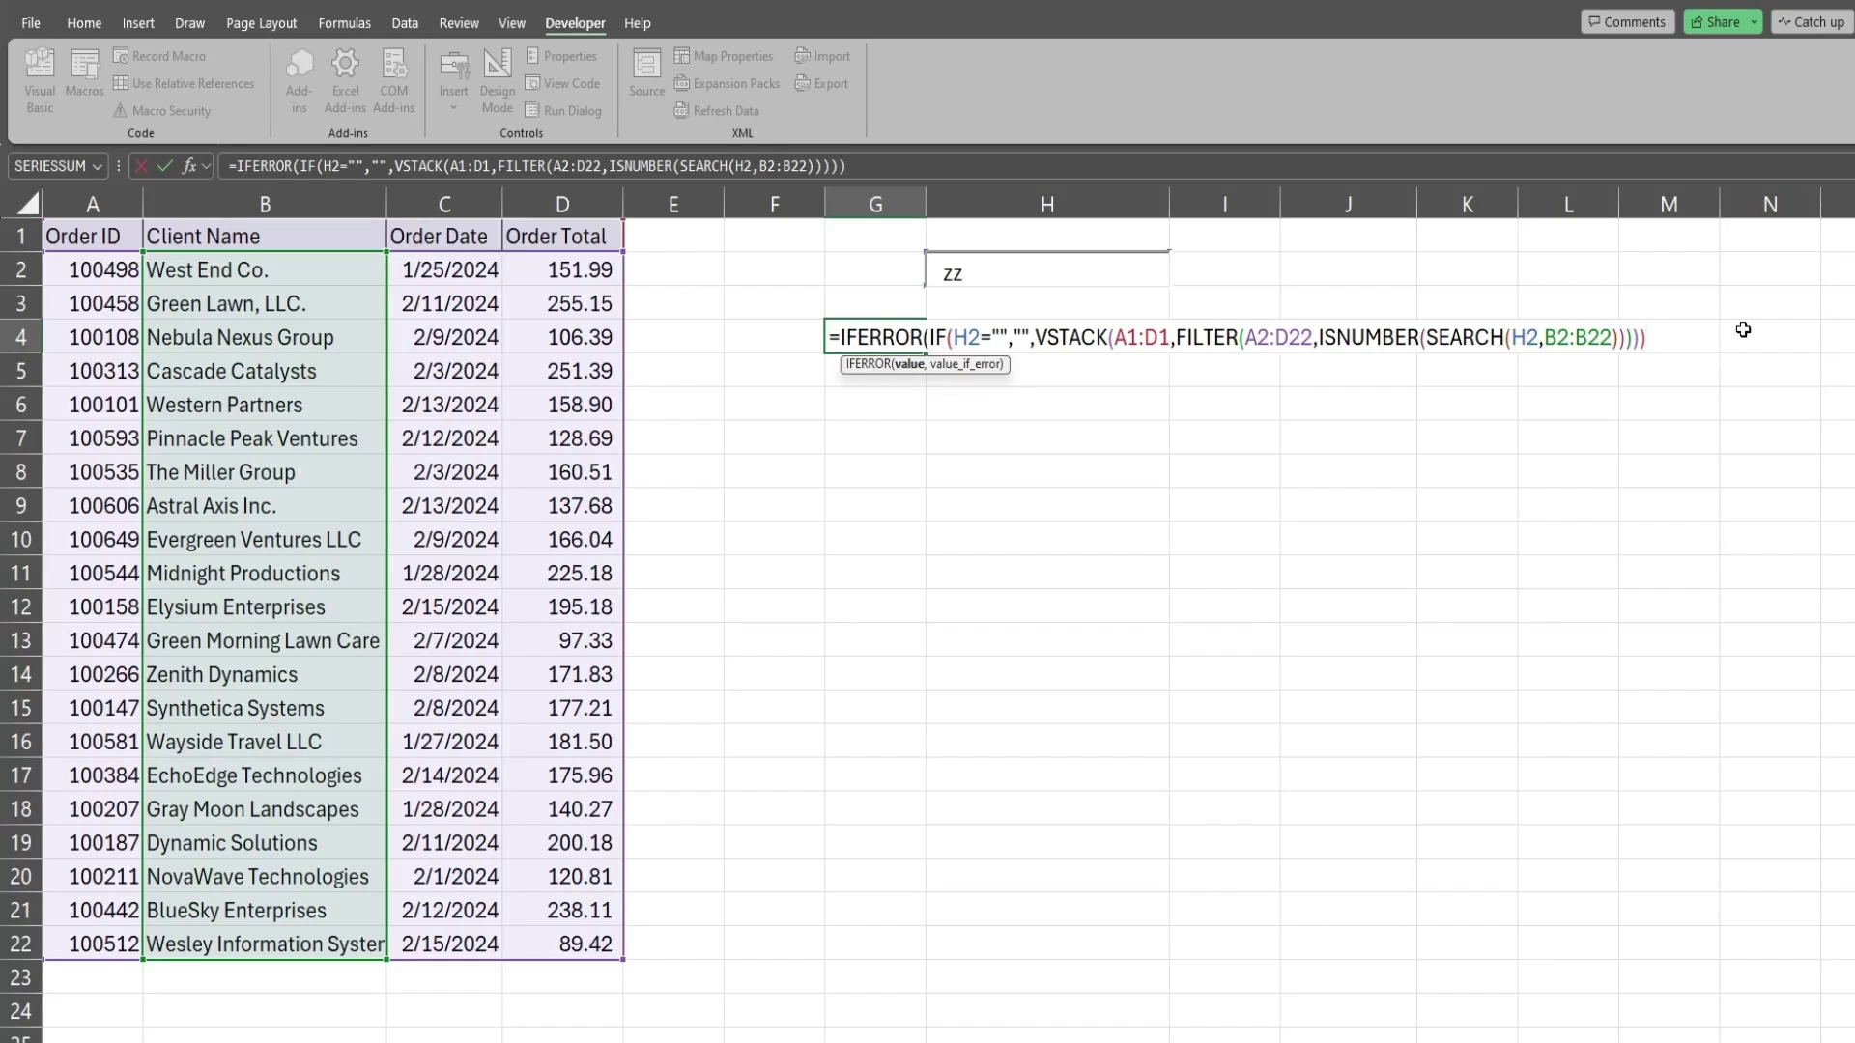
pyautogui.write(',')
pyautogui.write('"No Rec')
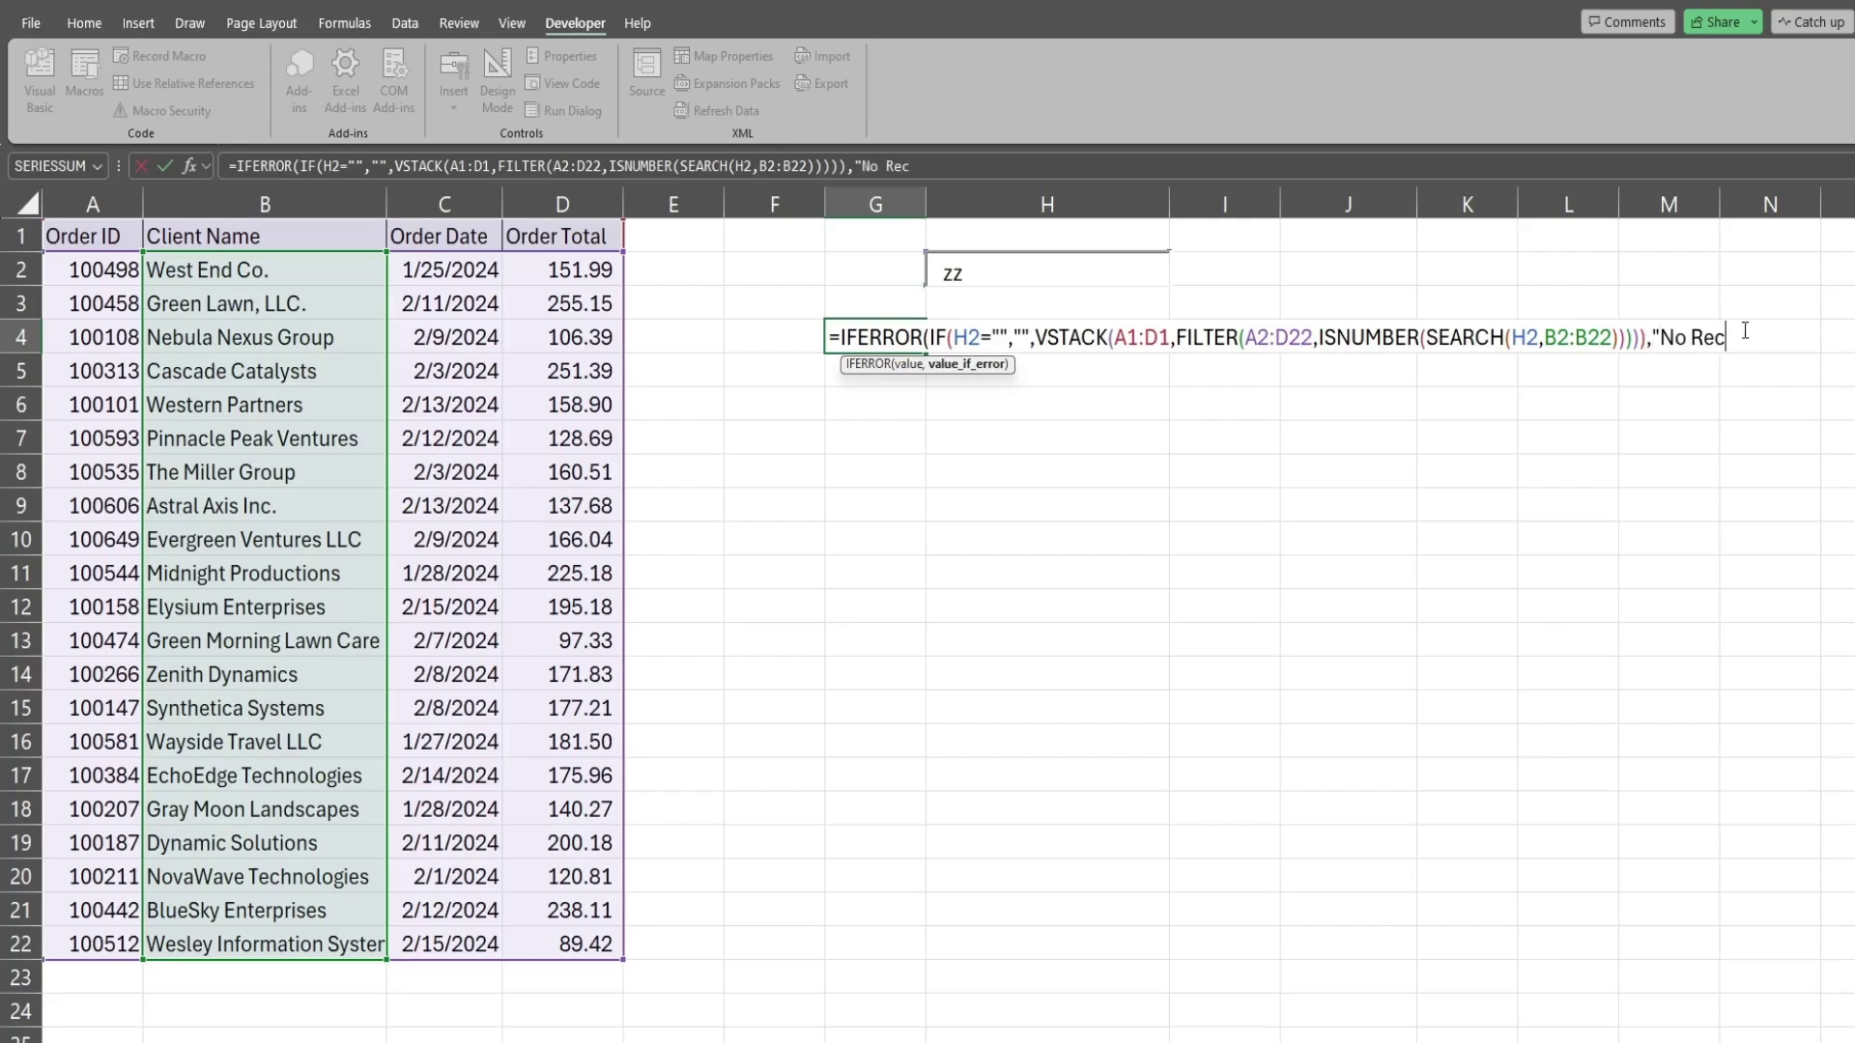
pyautogui.write('ords Found"')
# - Commit the G4 formula, then replace 'zz' with 'Green' in the search box to list three matching orders
pyautogui.press('Return')
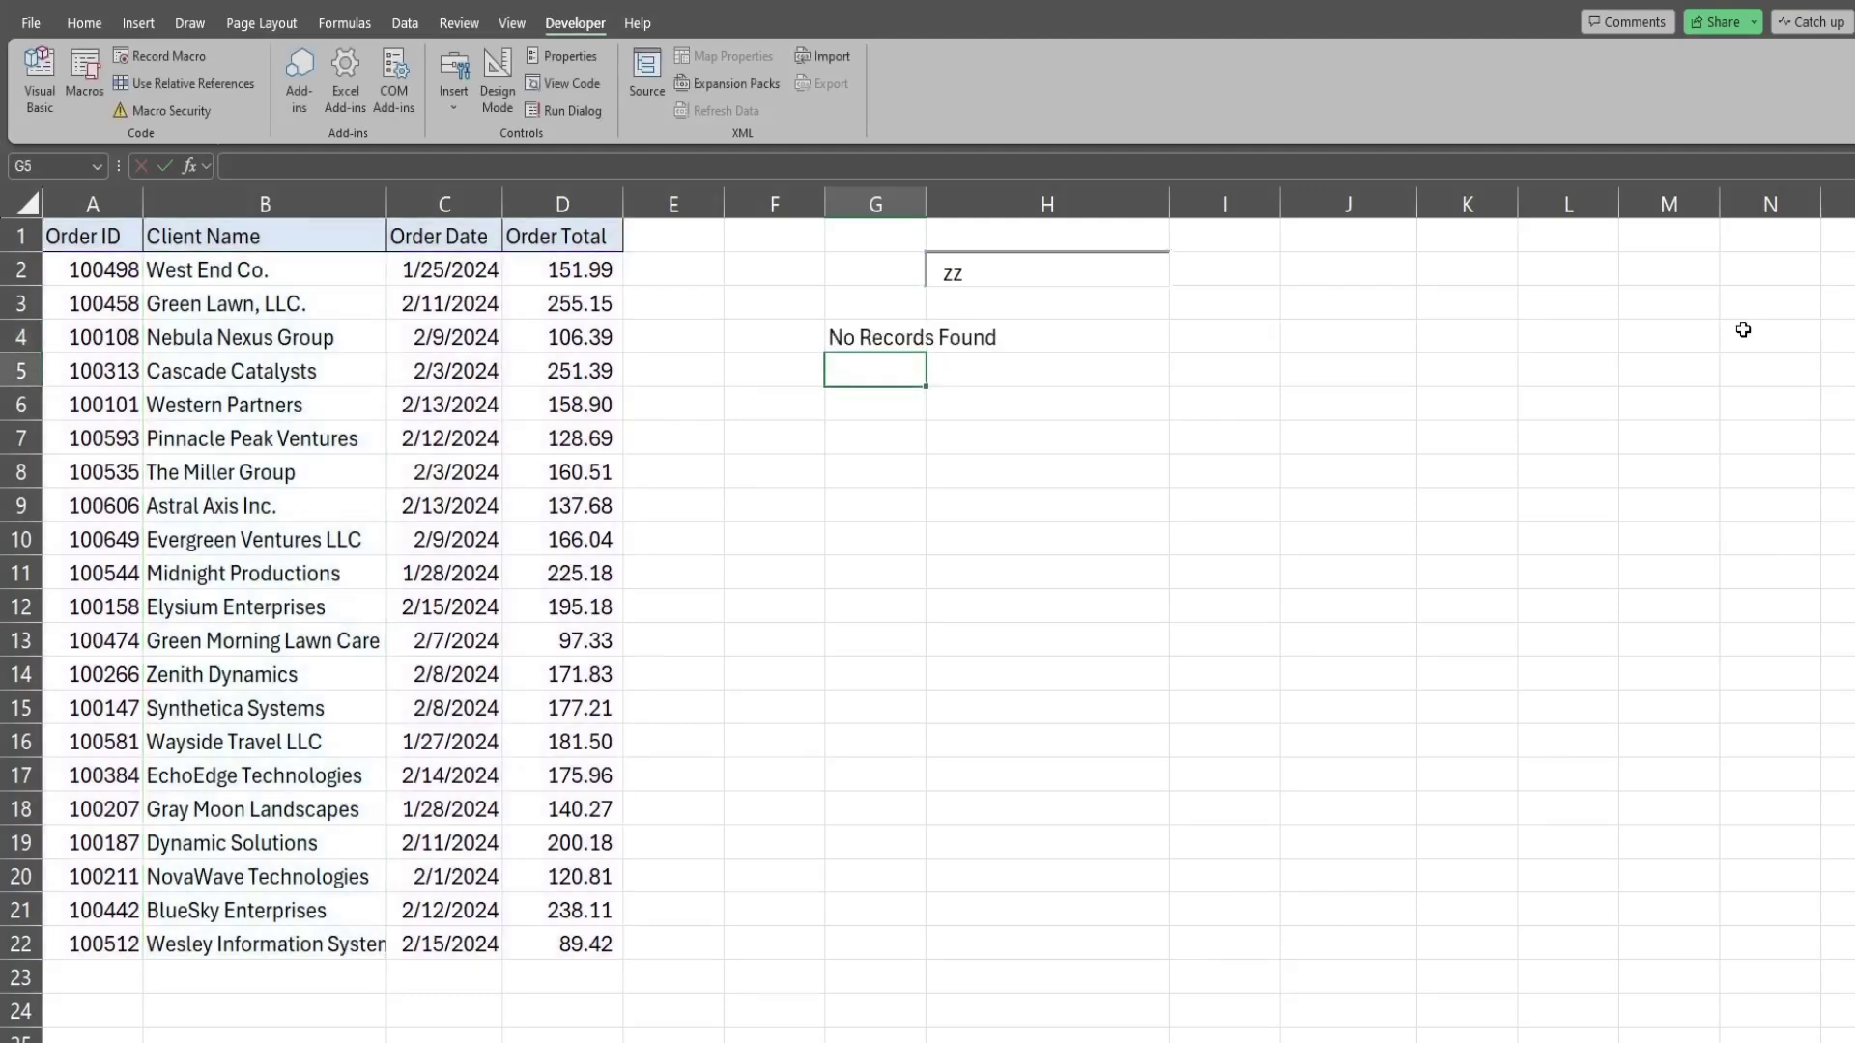
pyautogui.click(1000, 277)
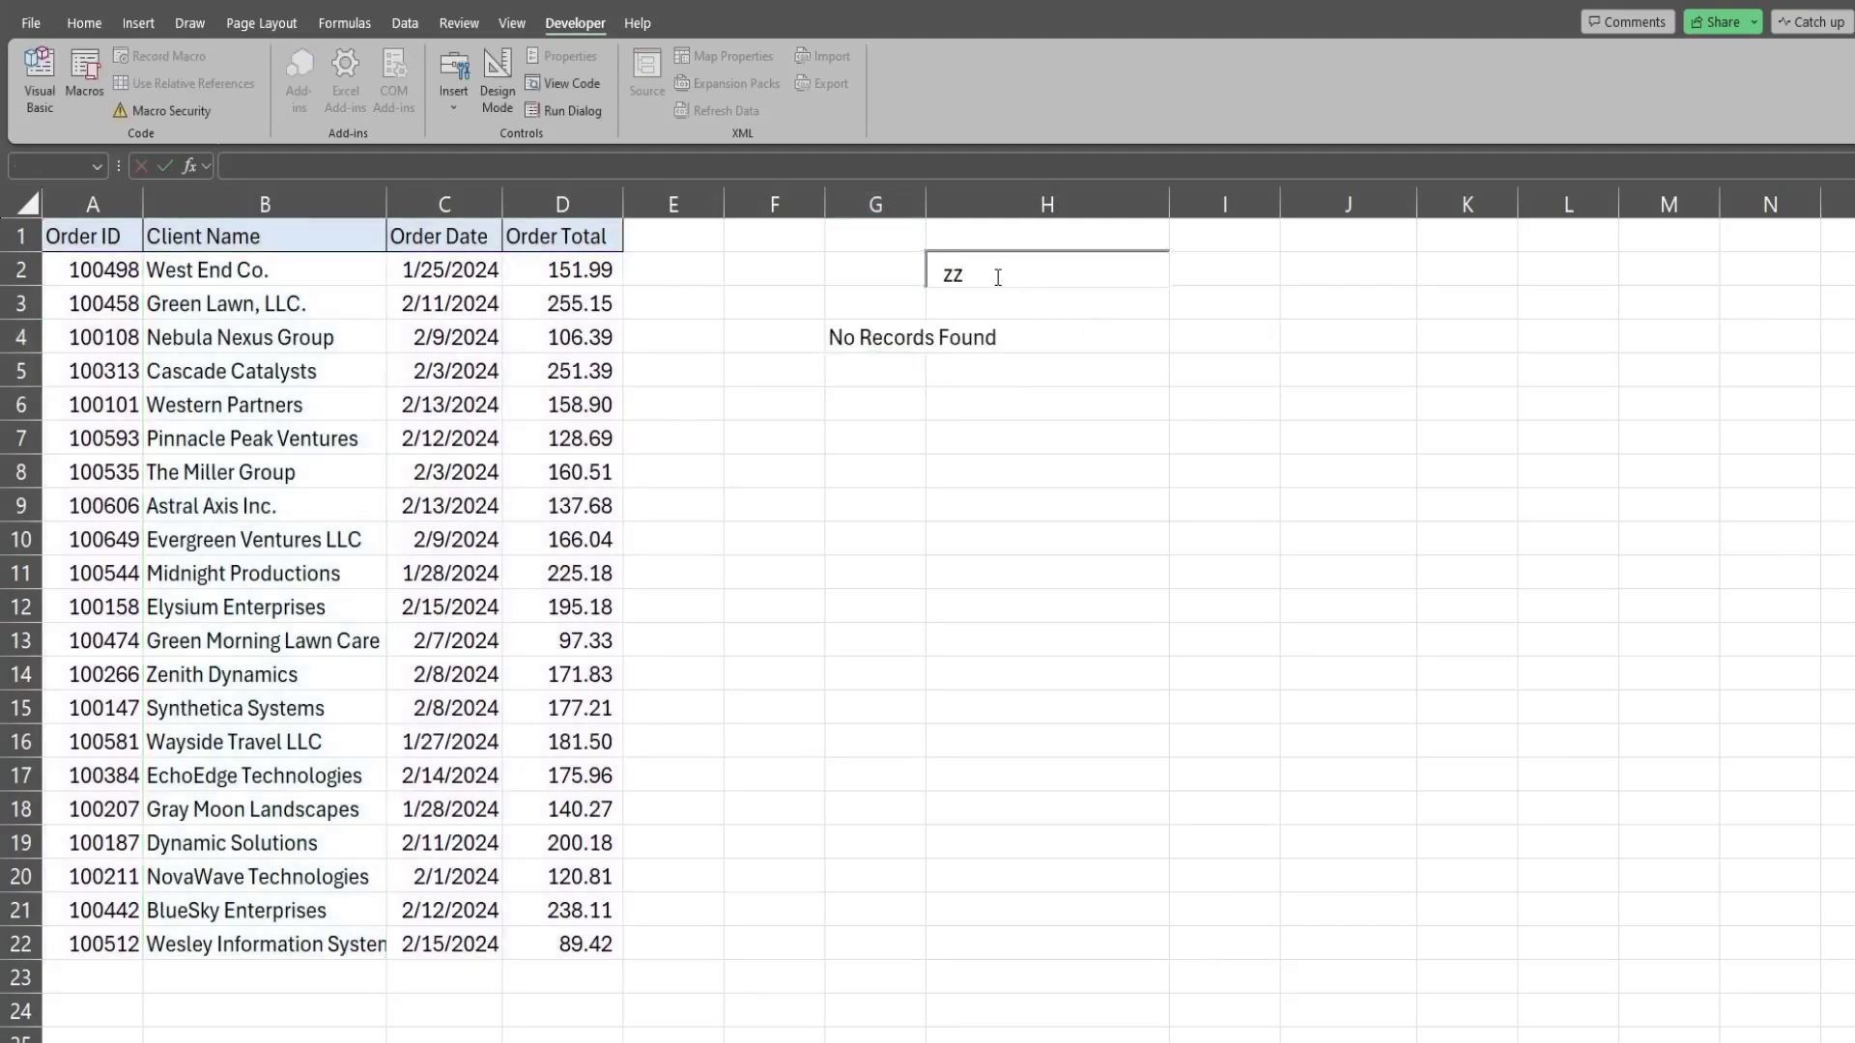
pyautogui.press('BackSpace')
pyautogui.press('BackSpace')
pyautogui.write('Gree')
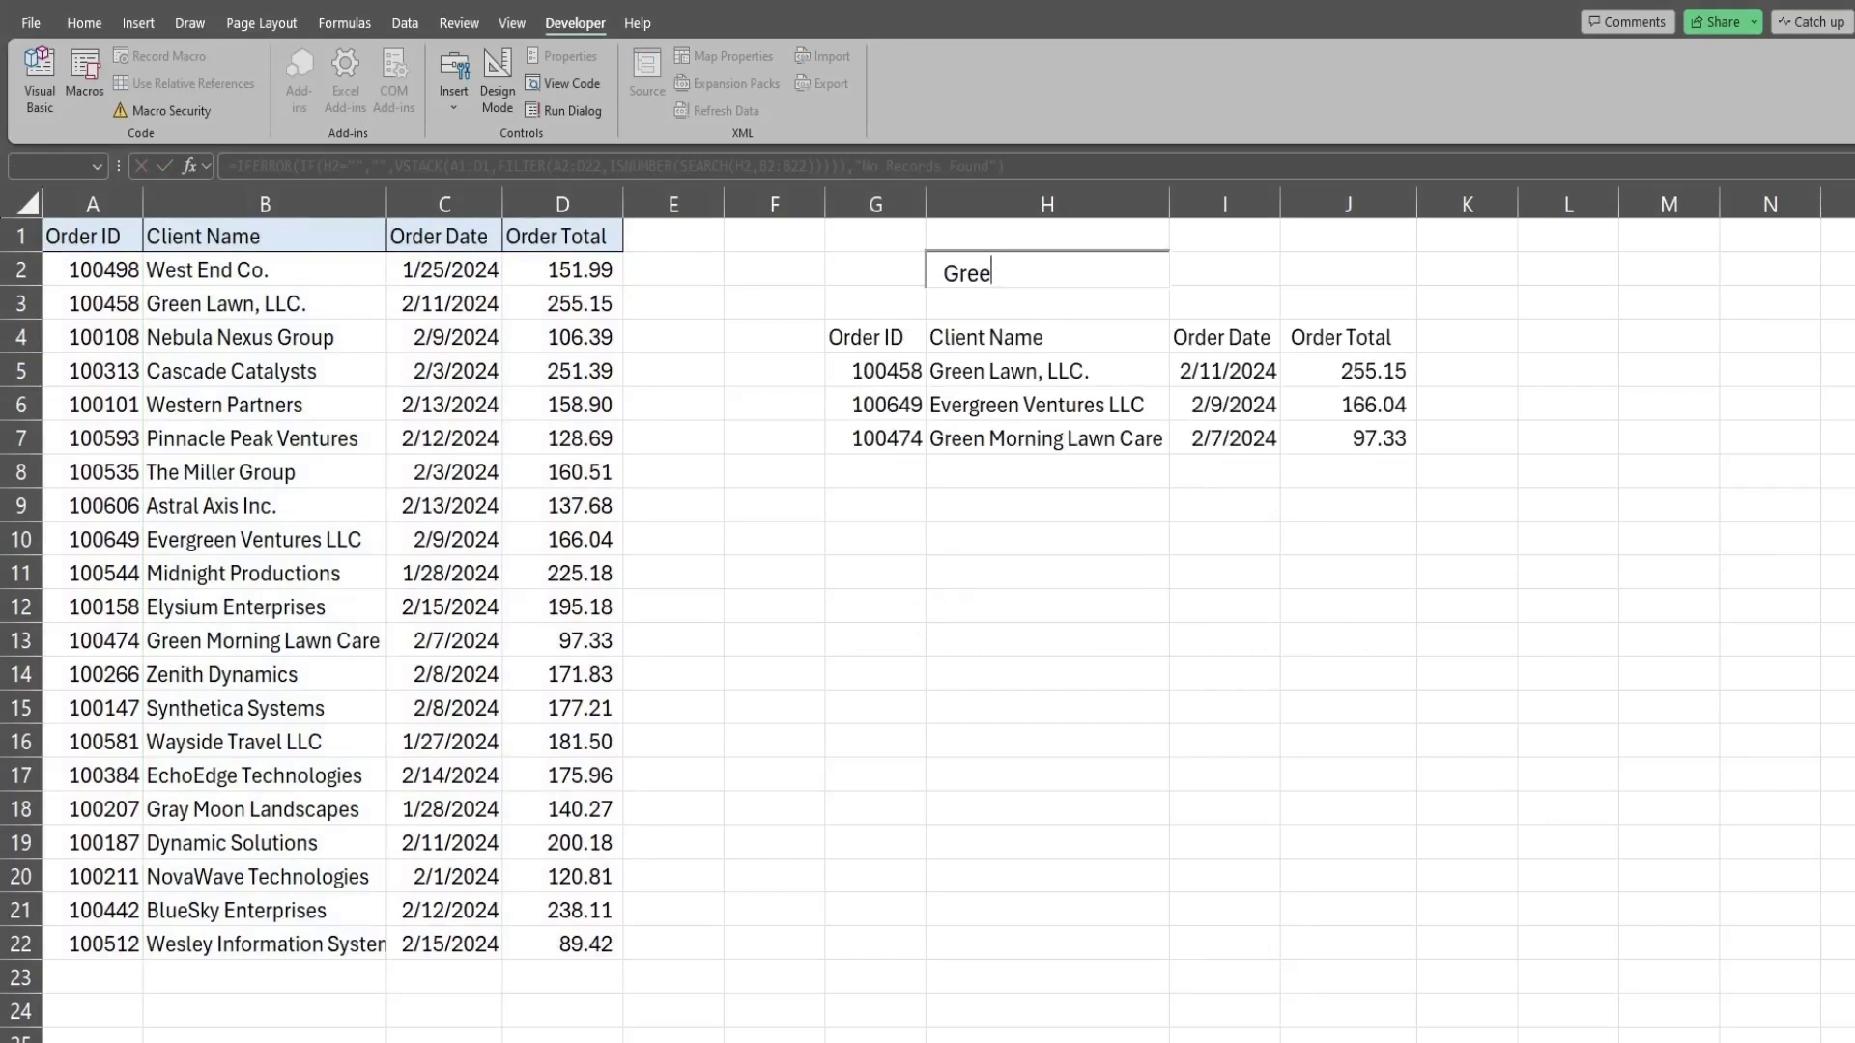
pyautogui.write('n')
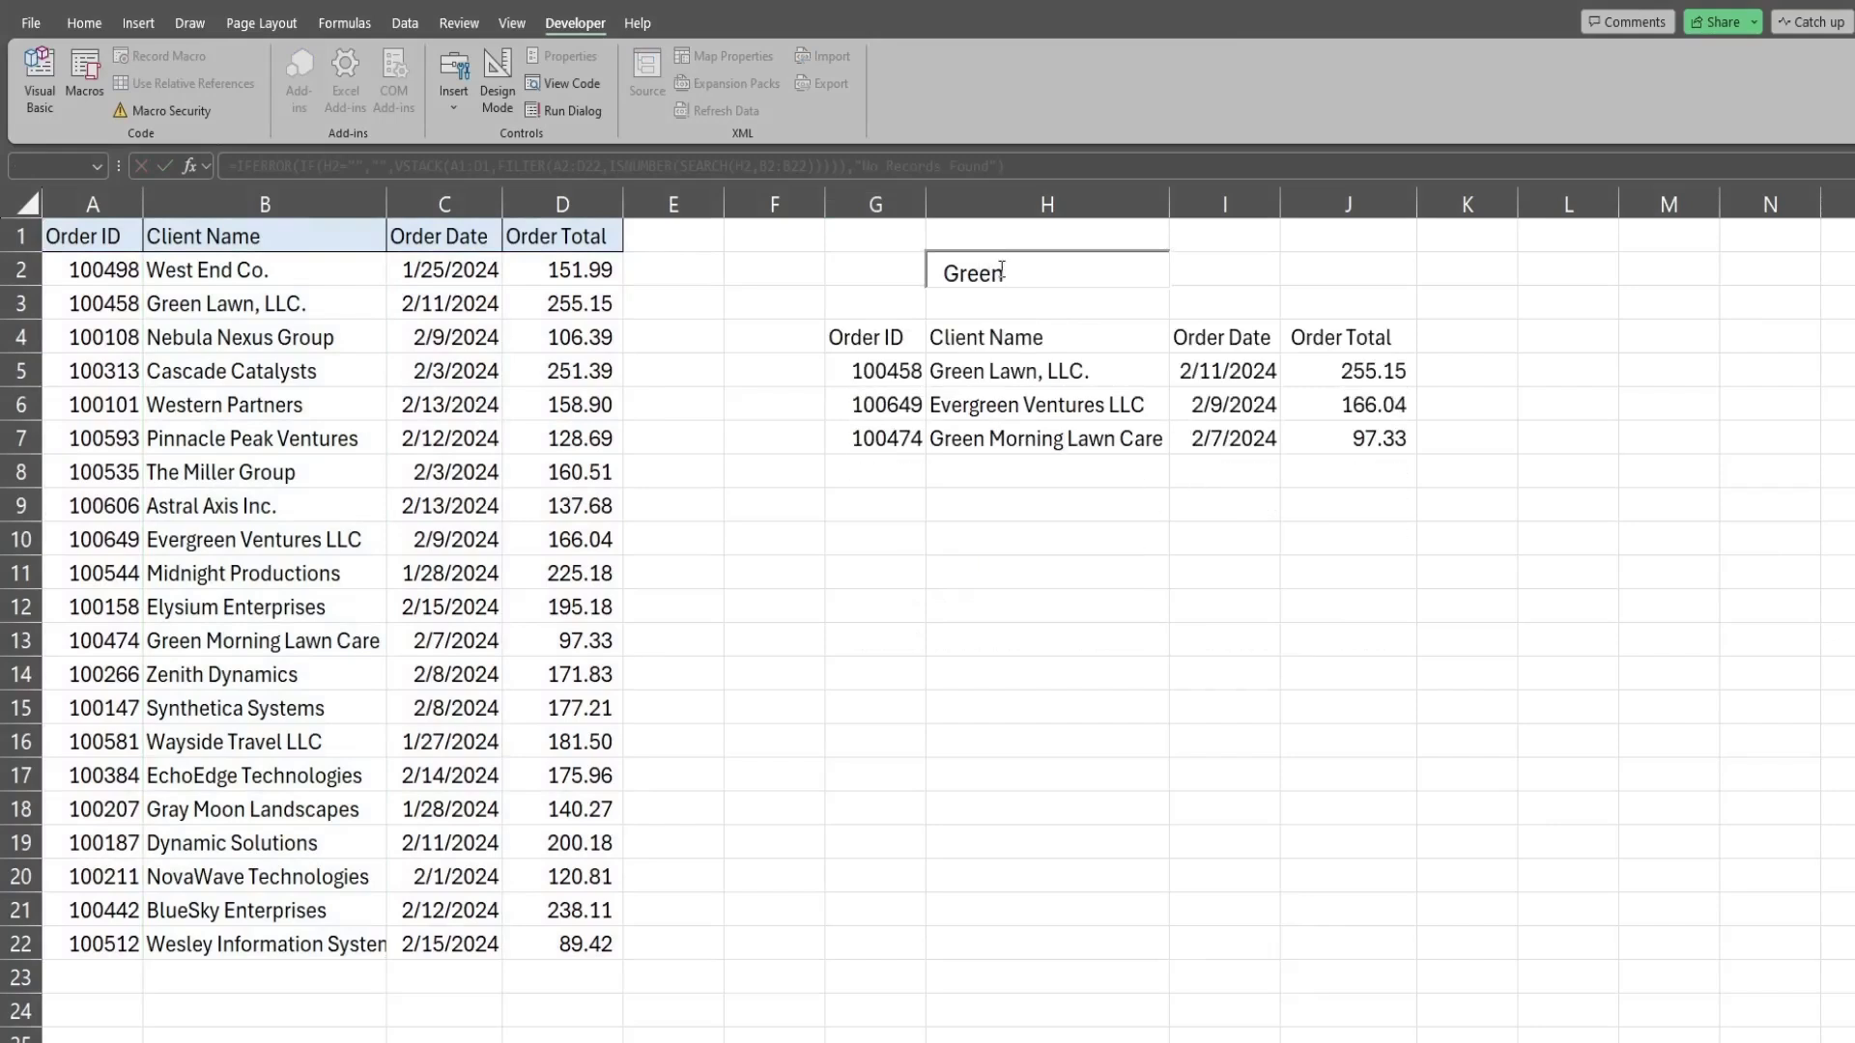